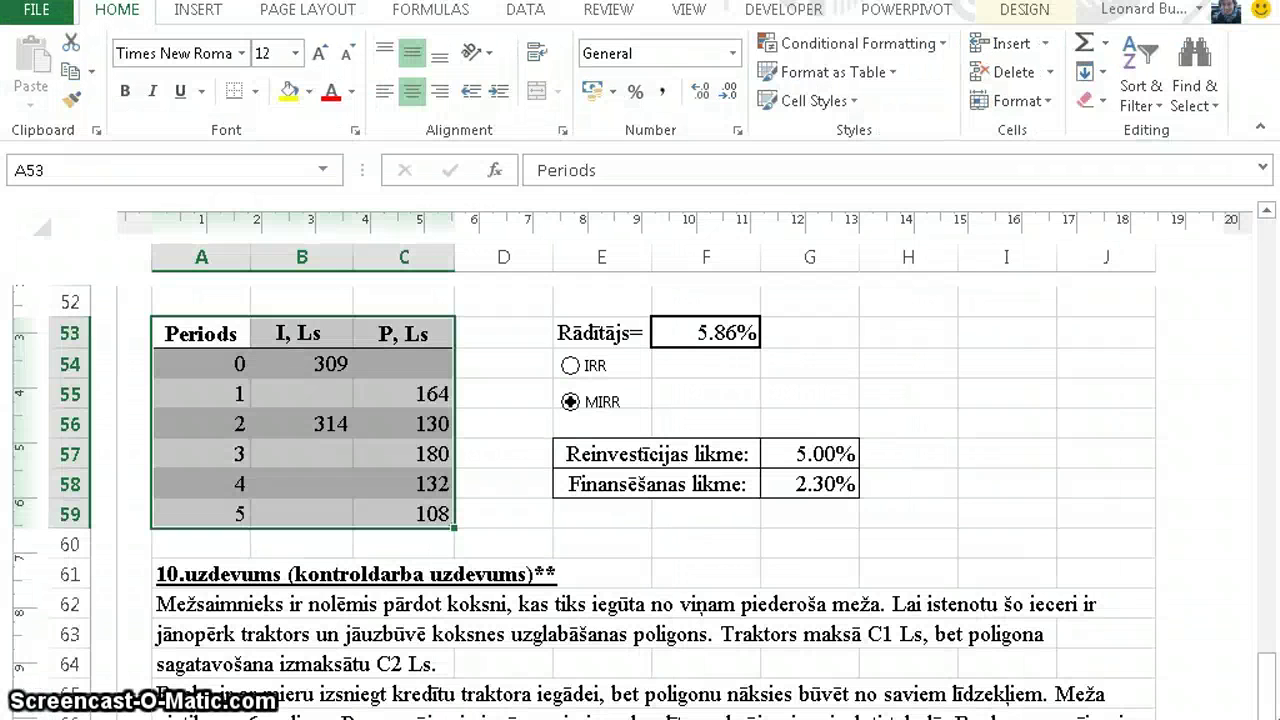
- Examine the example's cash flow table, switch its indicator between IRR and MIRR, and inspect the reinvestment and financing rate cells
click(495, 368)
scroll(257, 491, up, 1)
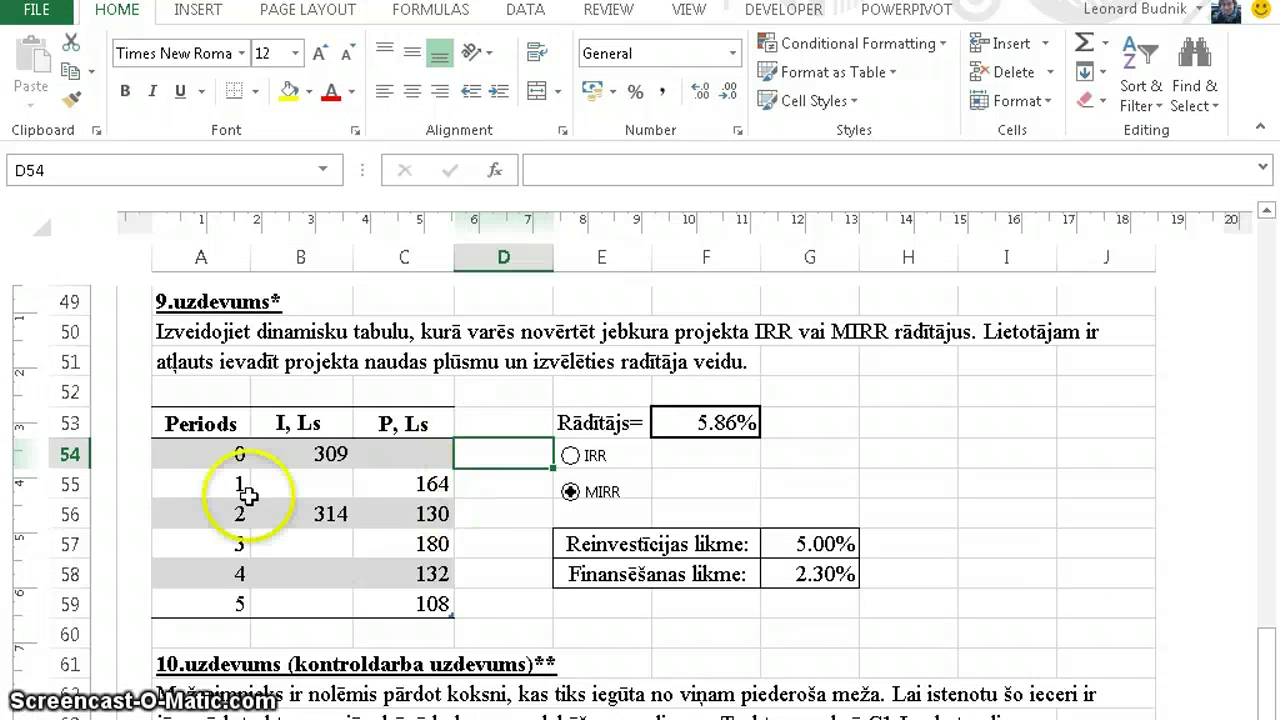
drag(200, 423, 424, 620)
click(500, 452)
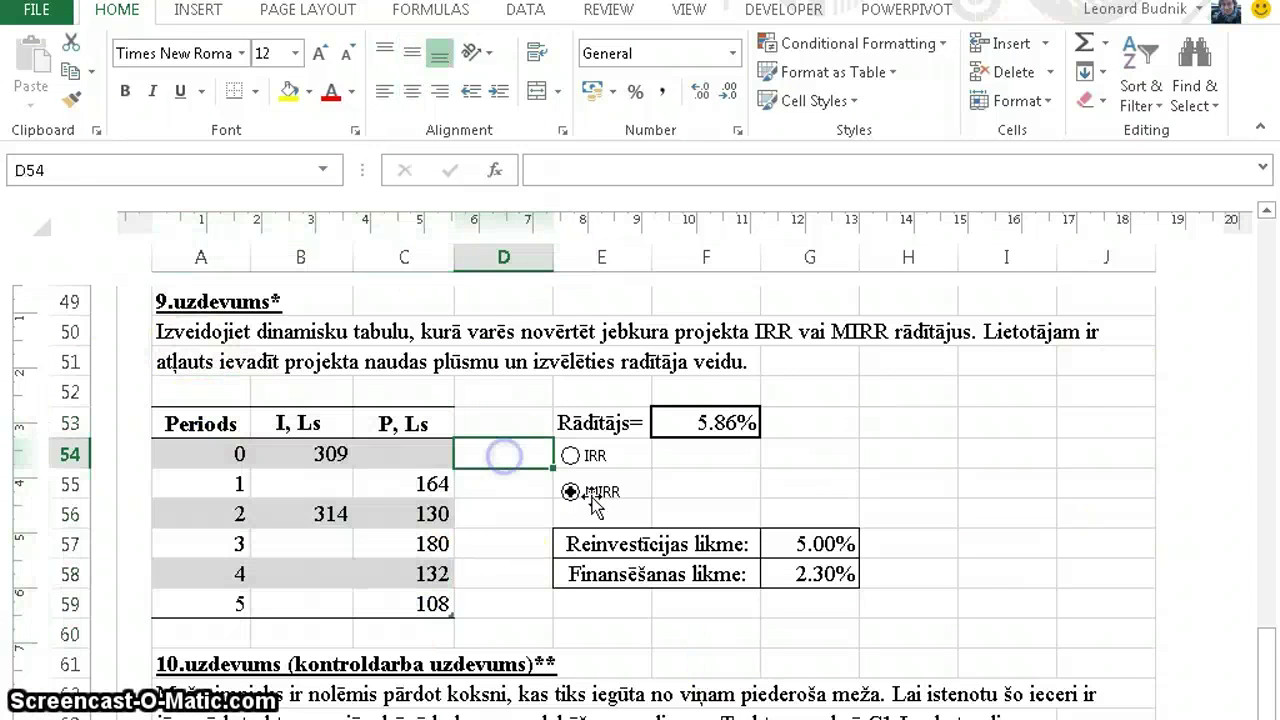
click(570, 455)
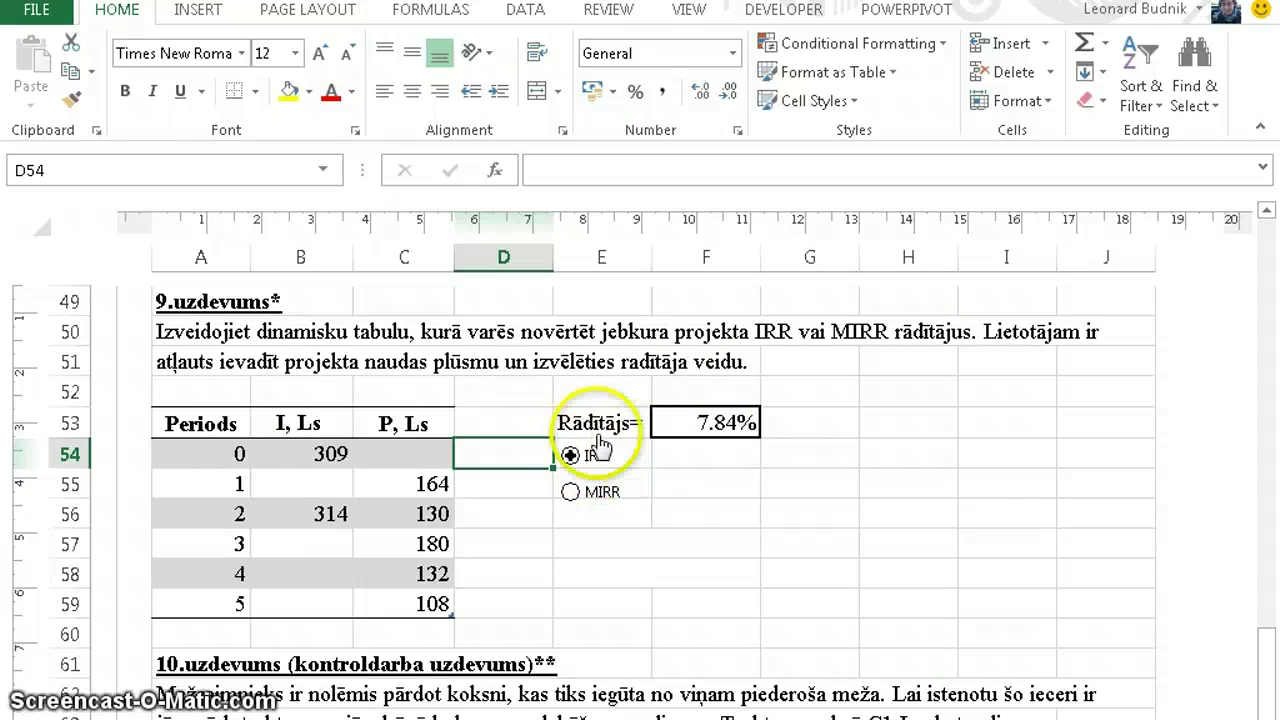
click(570, 492)
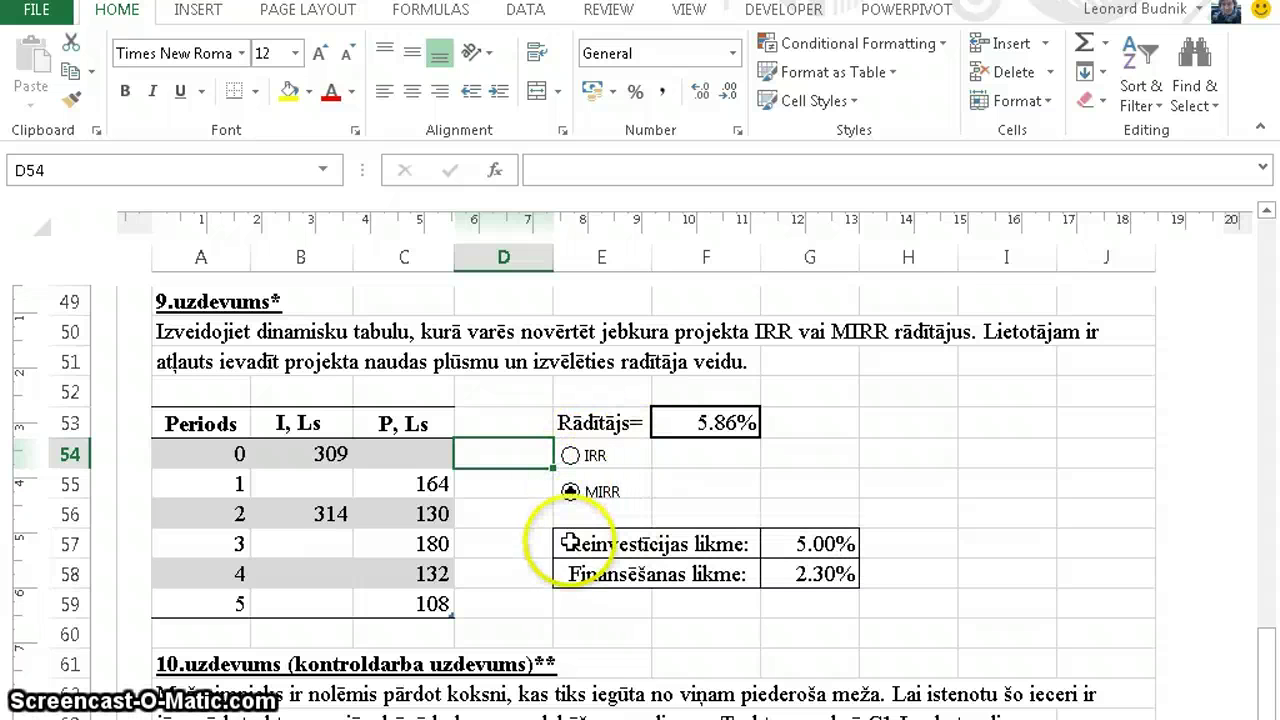
drag(560, 544, 810, 575)
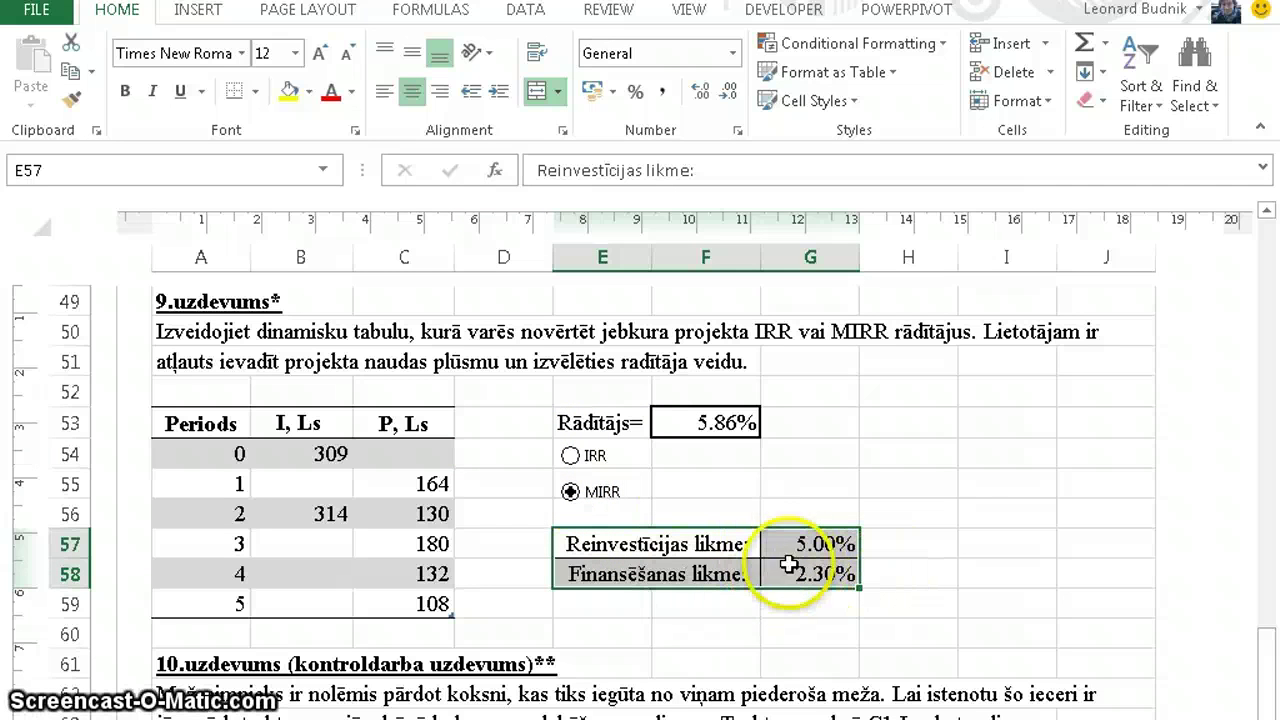
click(849, 617)
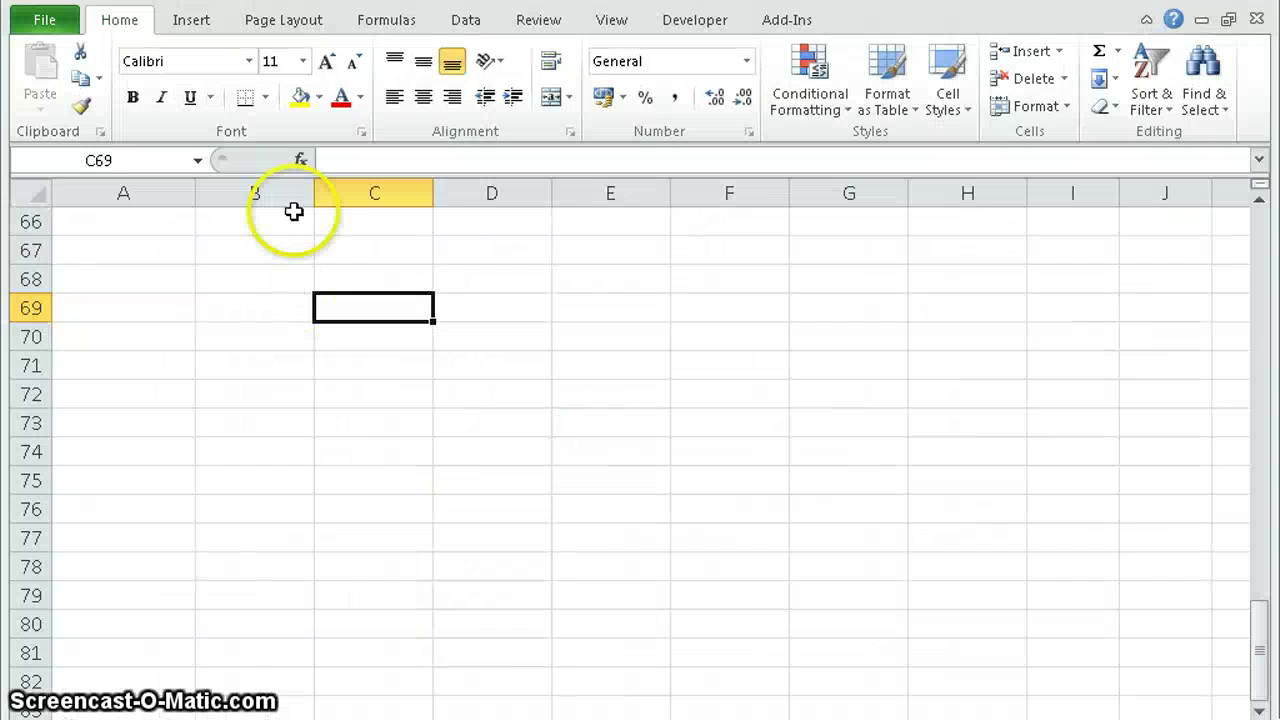
click(135, 250)
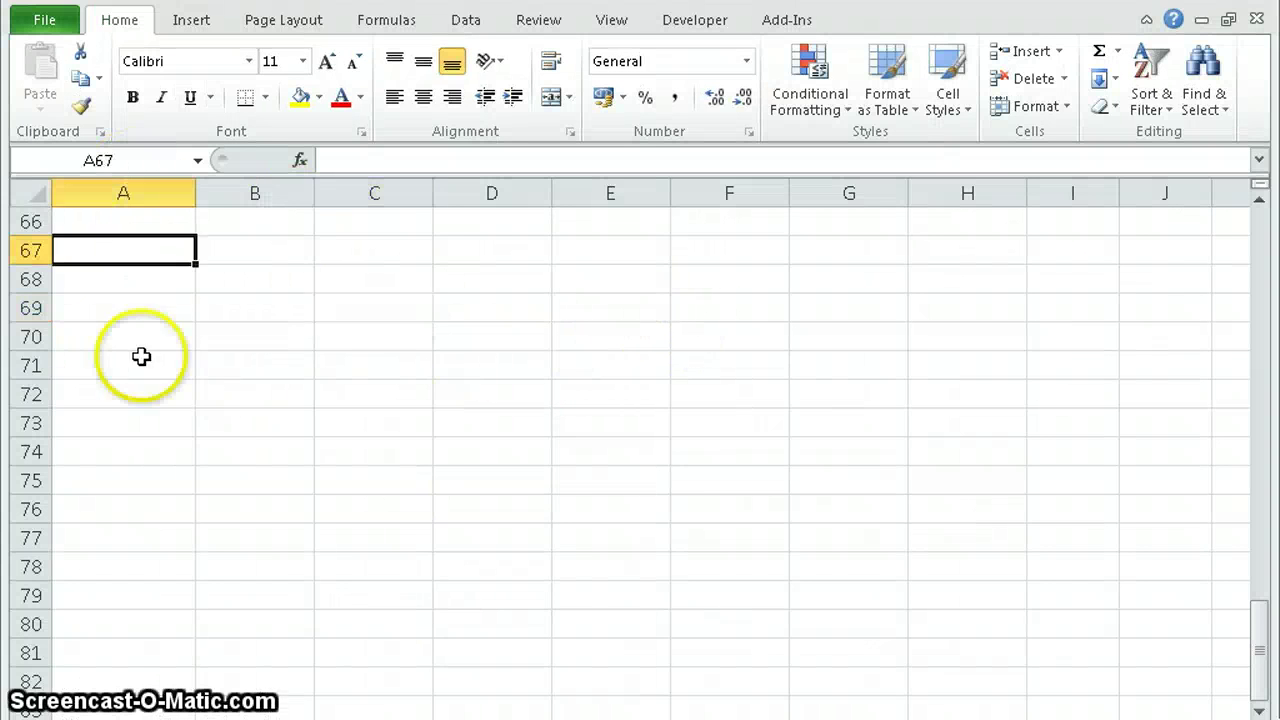
click(263, 283)
click(171, 399)
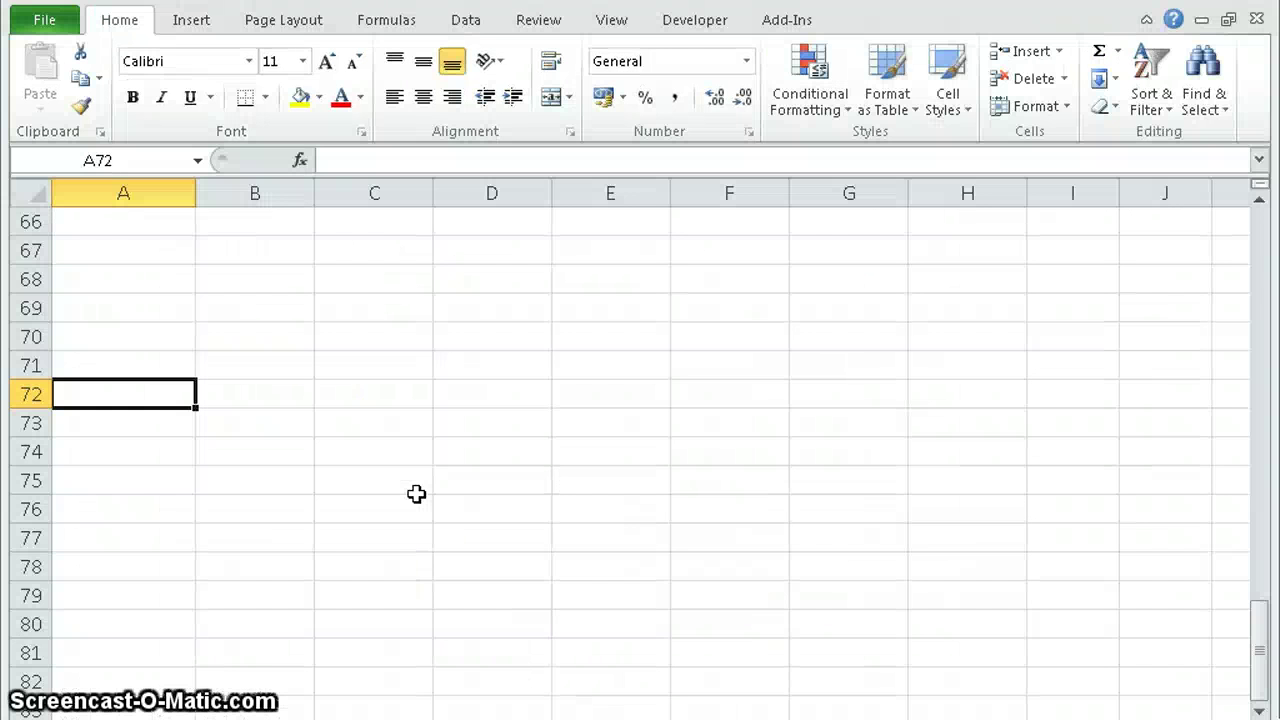
key(alt+Tab)
key(alt+Tab)
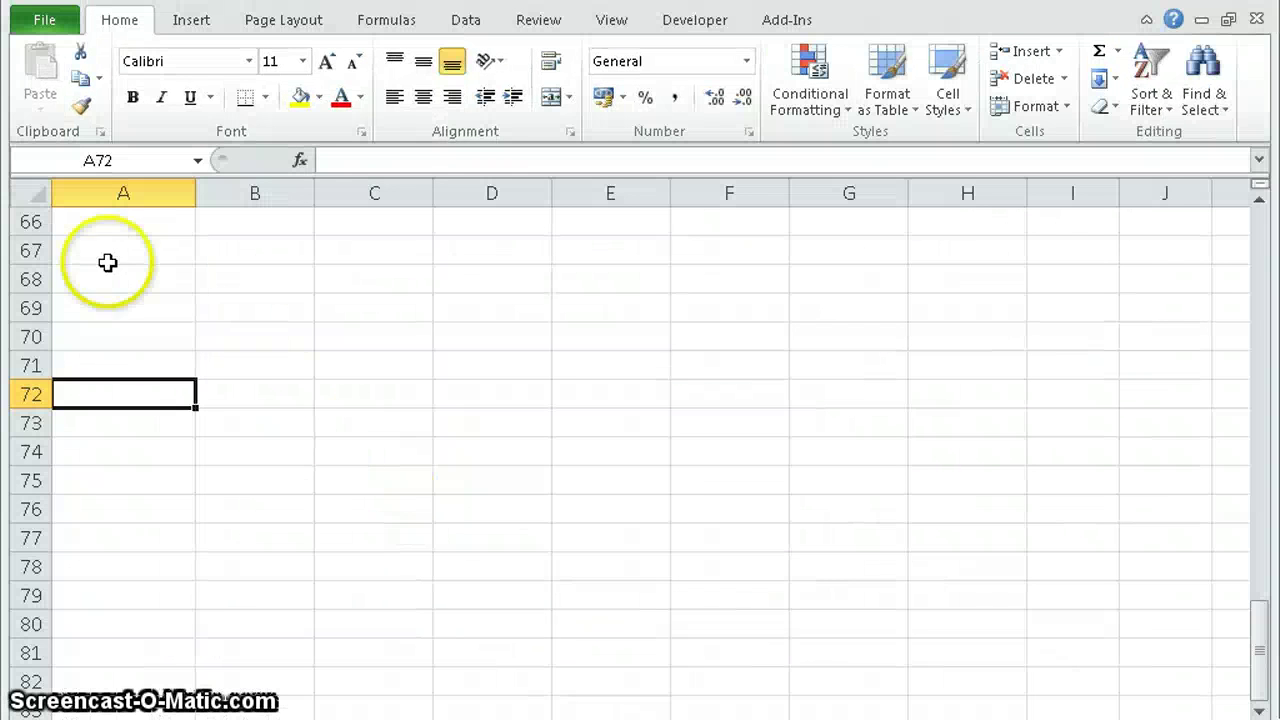
- Enter the column headings Periods, In and Pn in cells A68 to C68
click(122, 284)
text(Period)
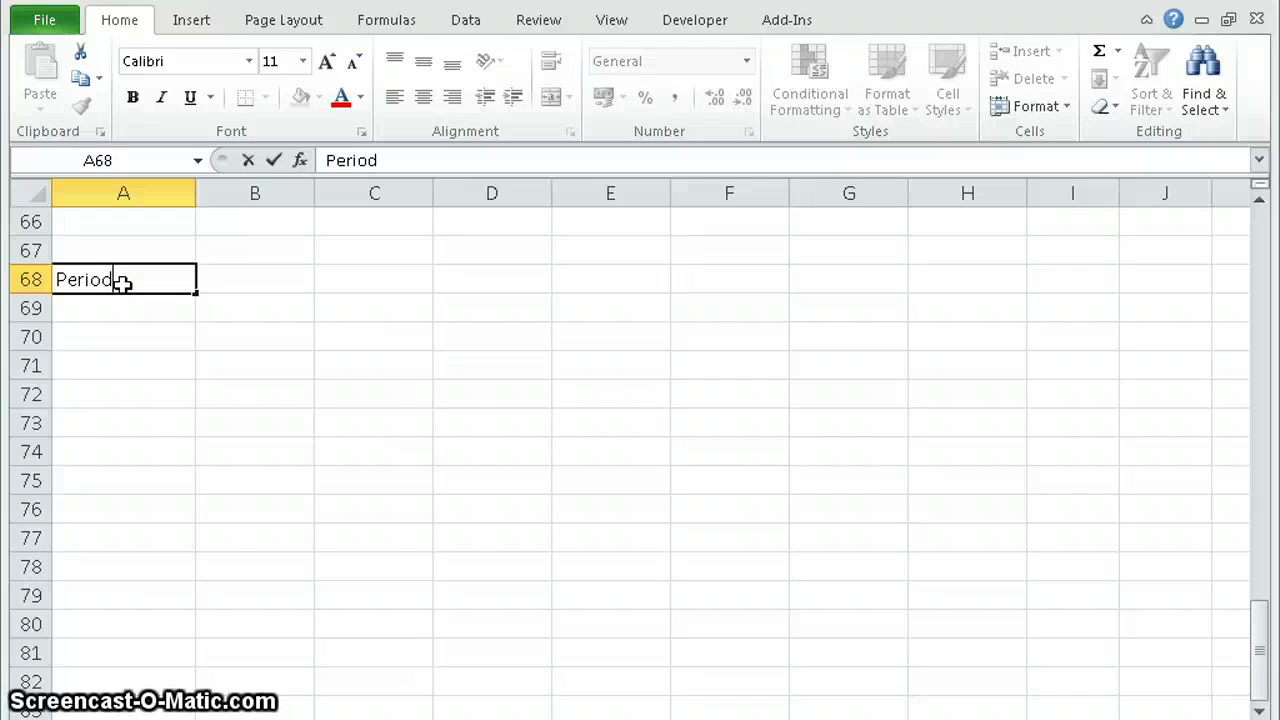
text(s)
key(Tab)
text(In)
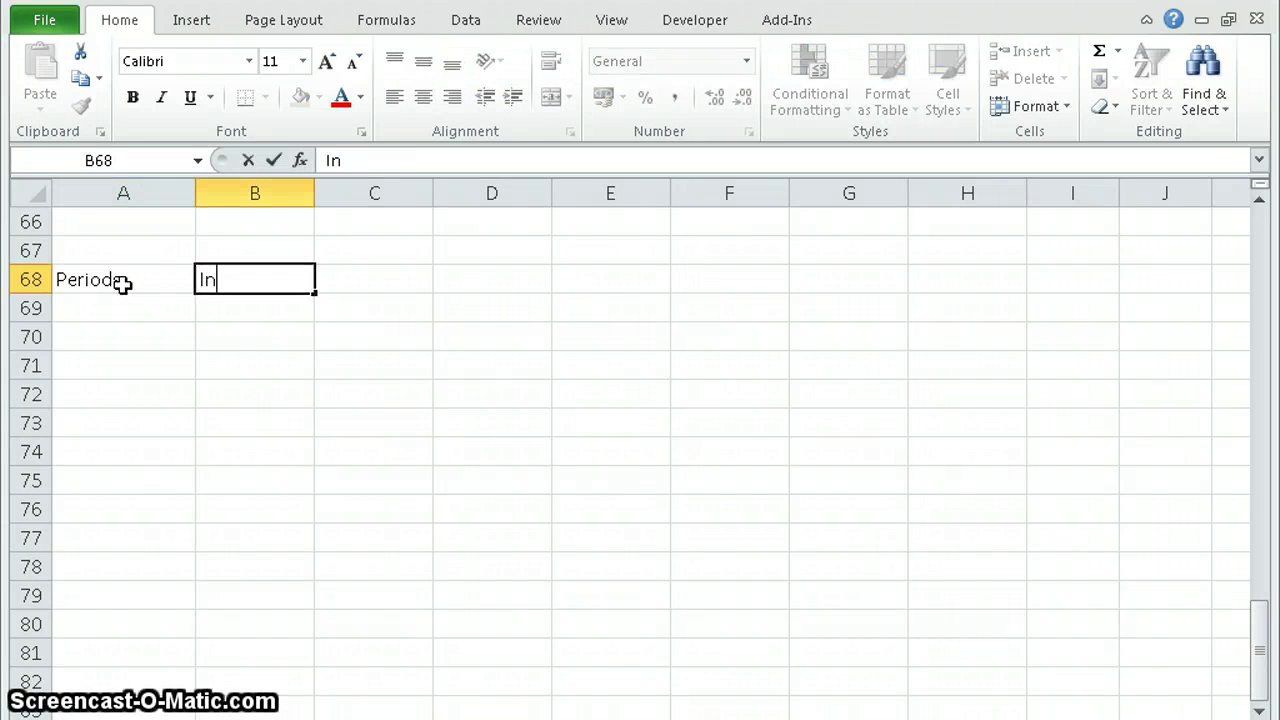
key(Tab)
text(P)
key(Return)
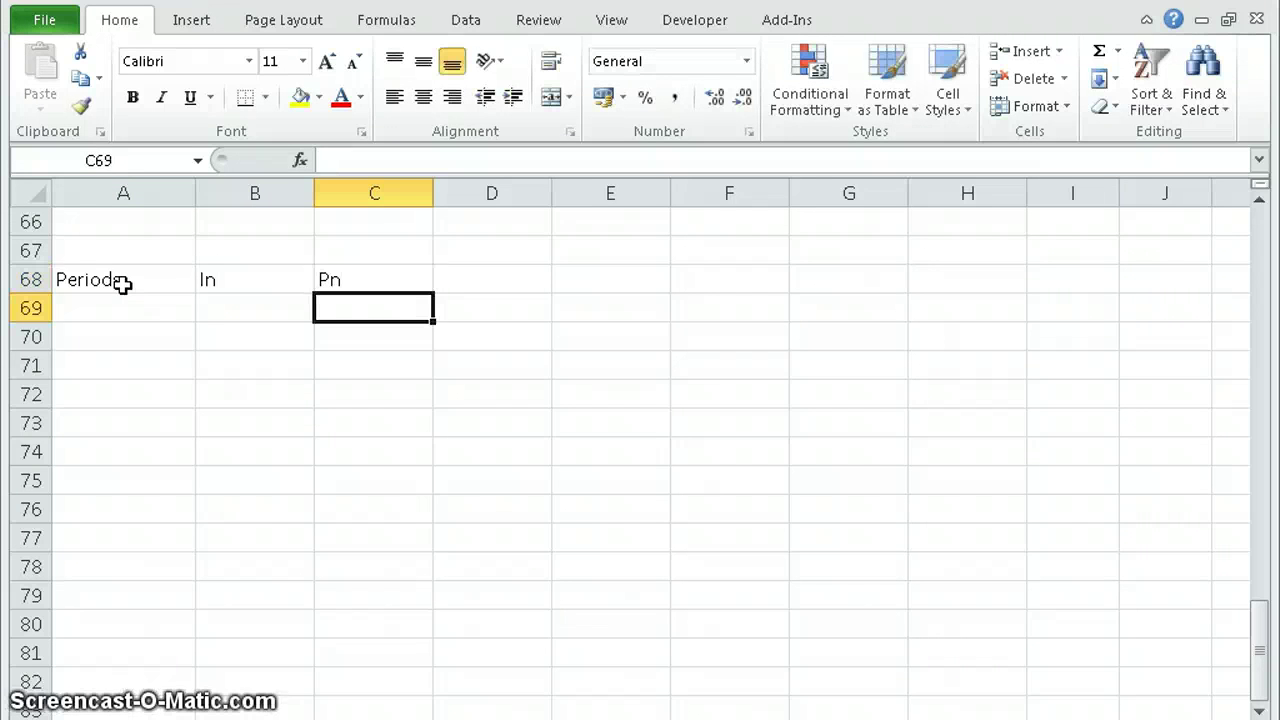
- Convert the range A68:C69 into a table that uses its first row as headers
drag(112, 279, 368, 318)
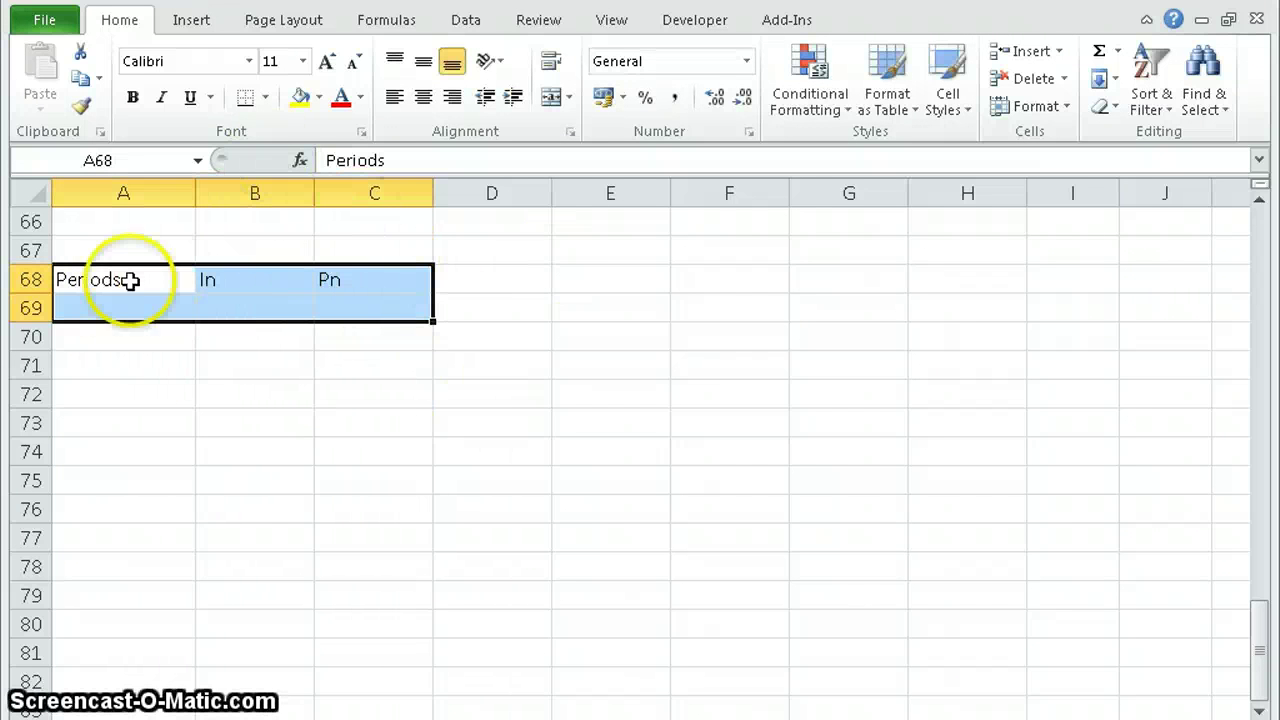
click(192, 20)
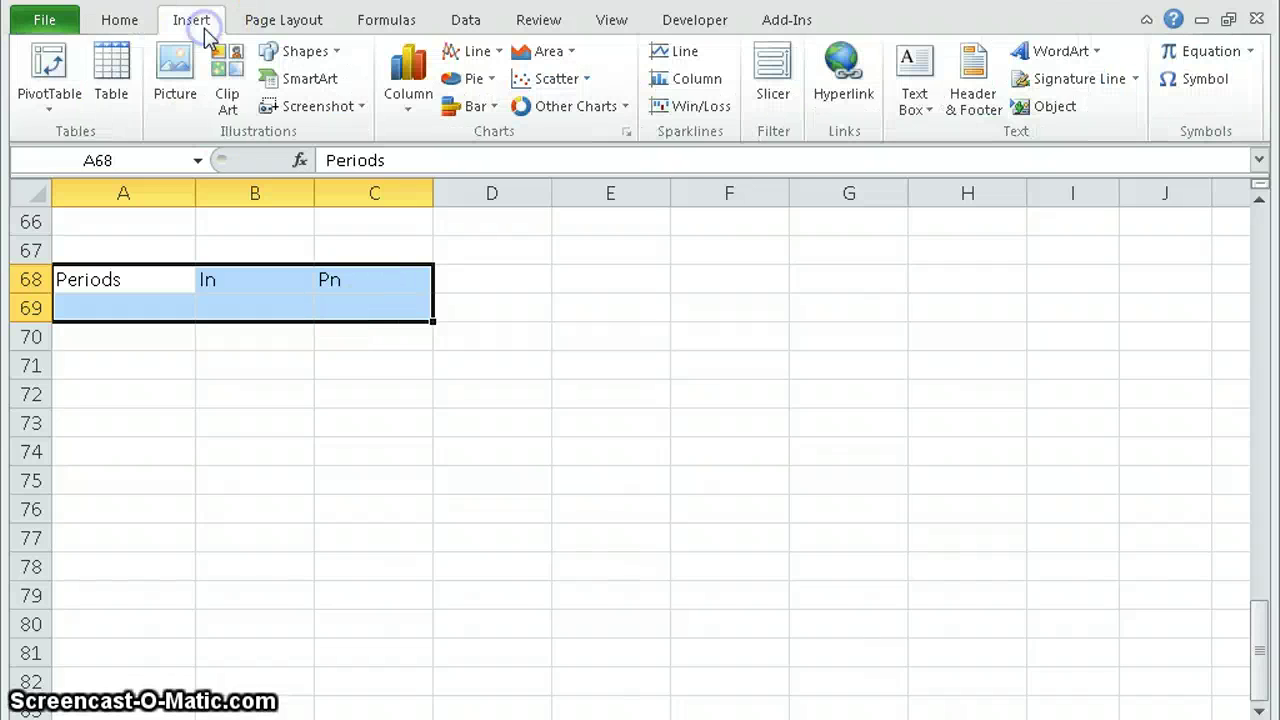
click(104, 81)
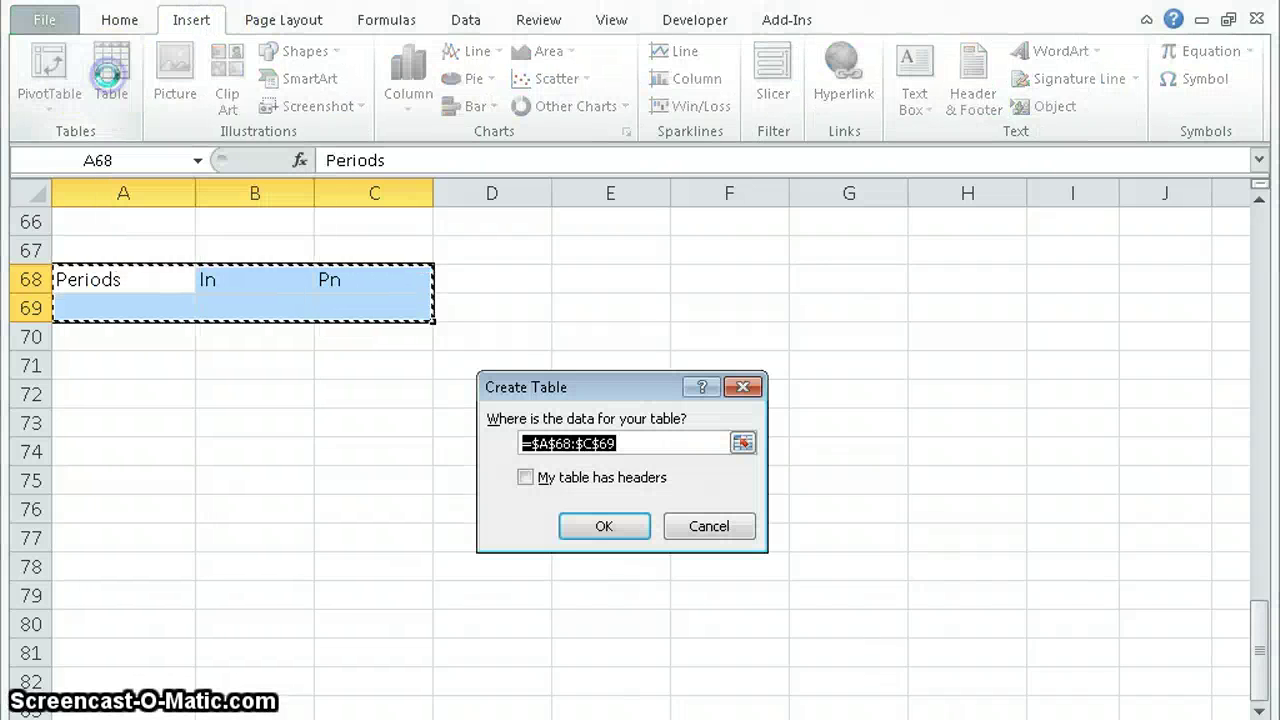
click(528, 479)
click(605, 527)
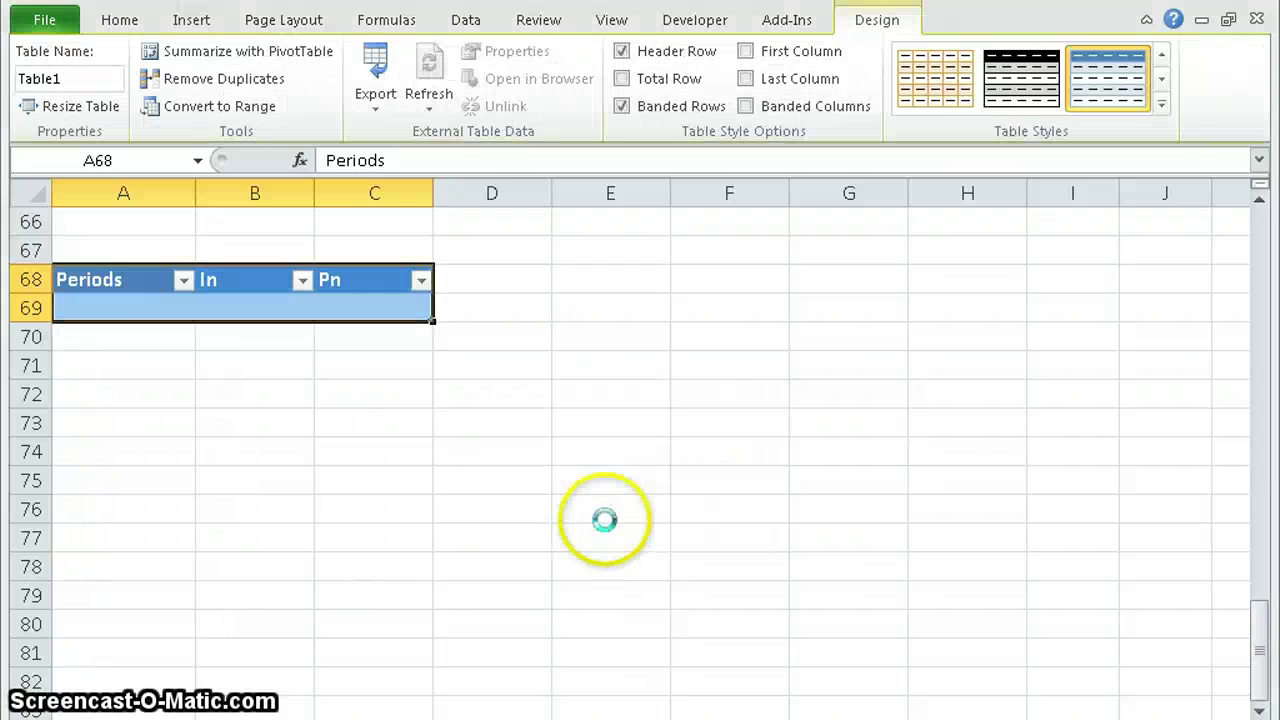
- Apply the green medium table style from its first row of styles and name the table Projekts
click(1161, 103)
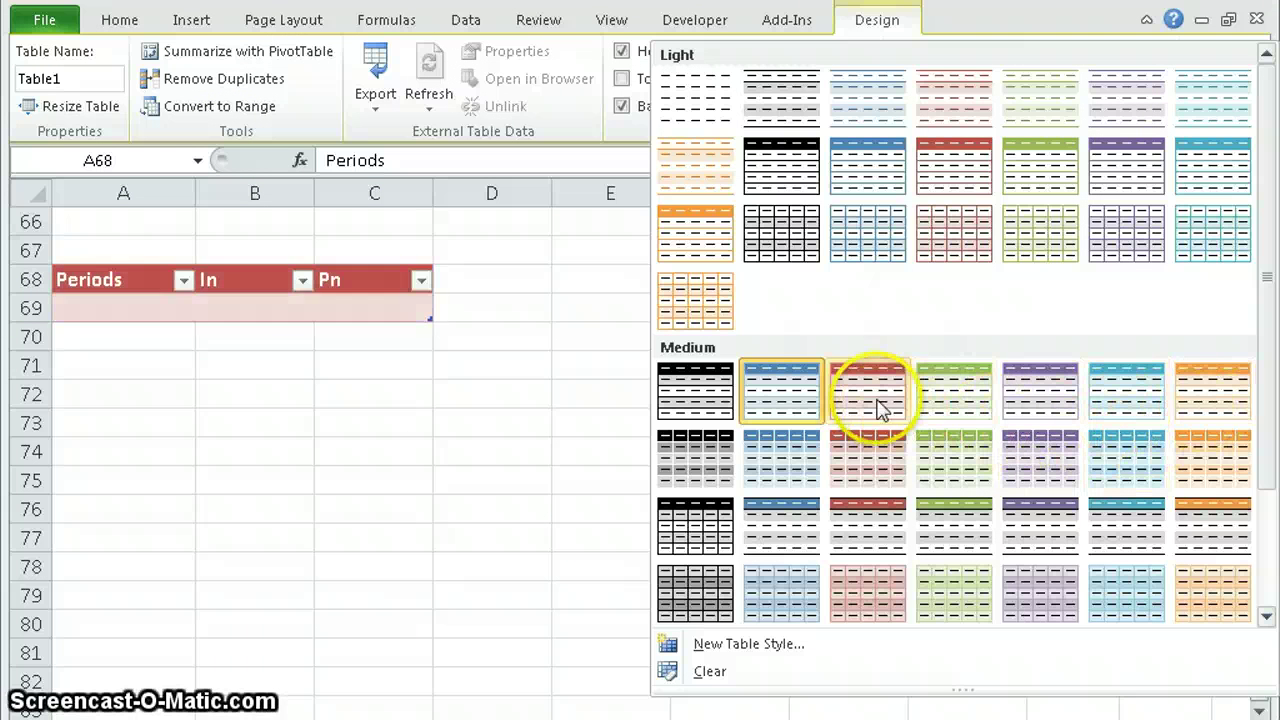
click(968, 405)
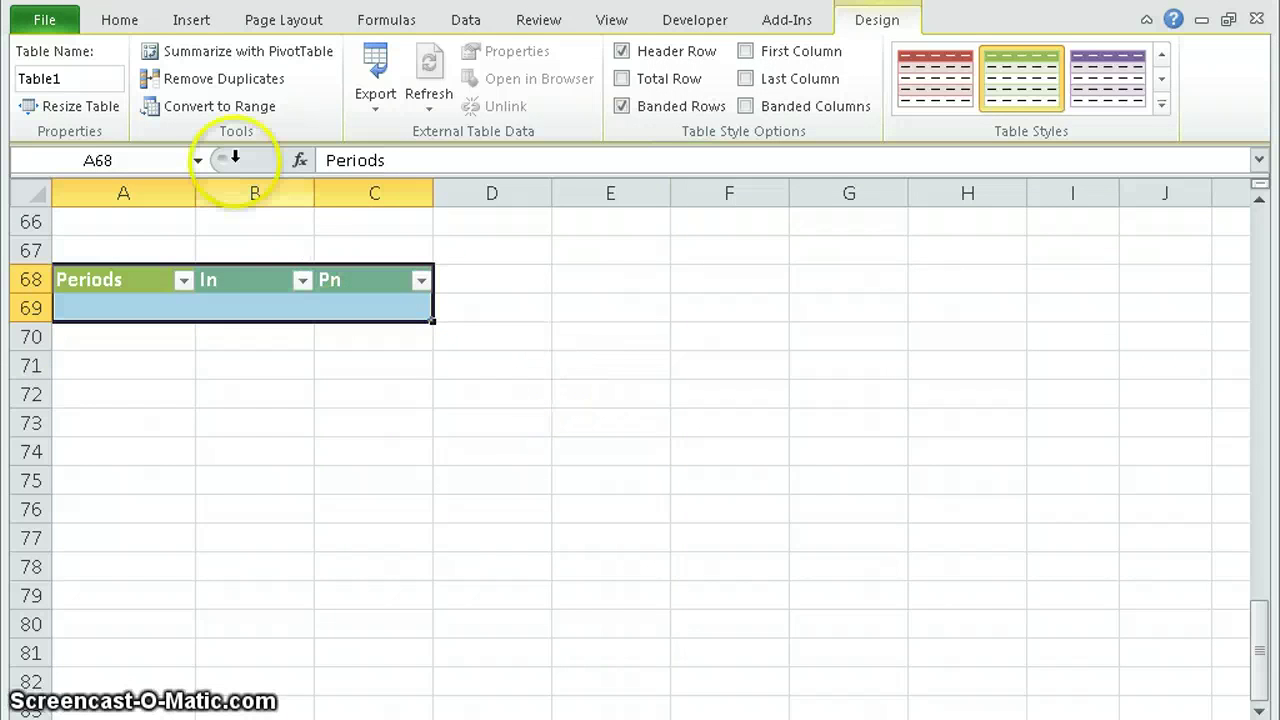
click(89, 79)
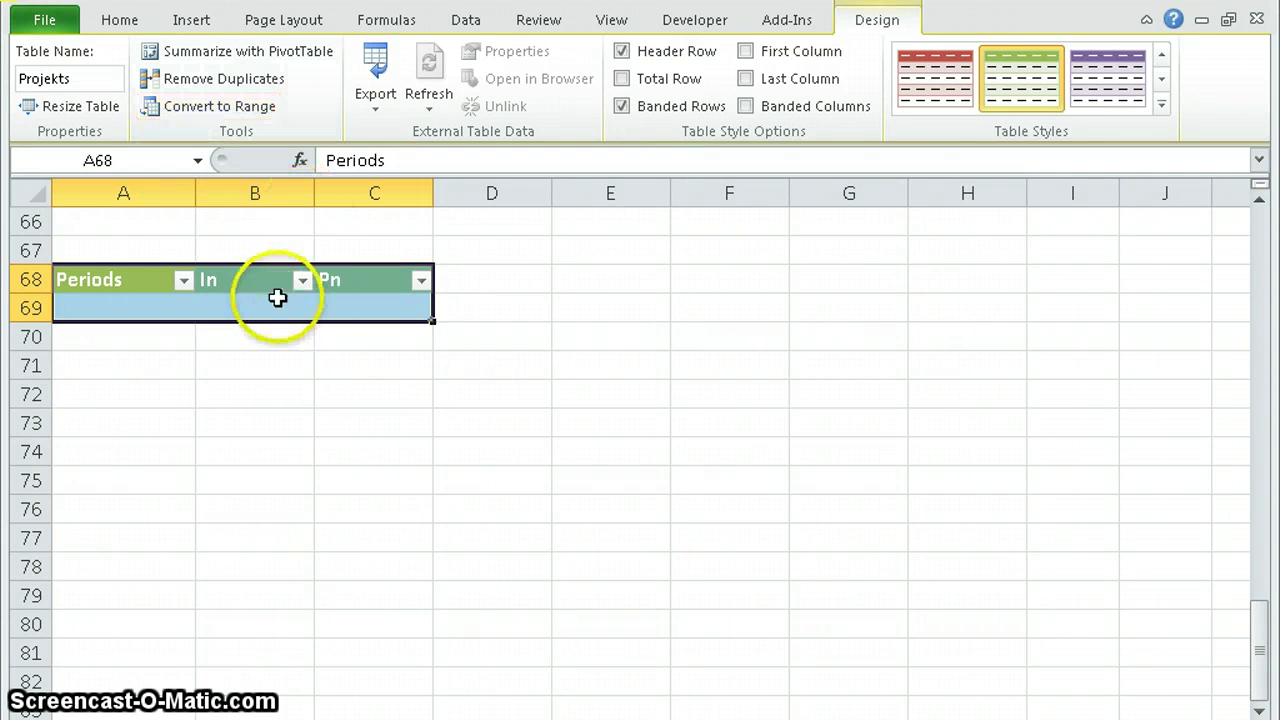
click(506, 360)
click(143, 313)
click(319, 312)
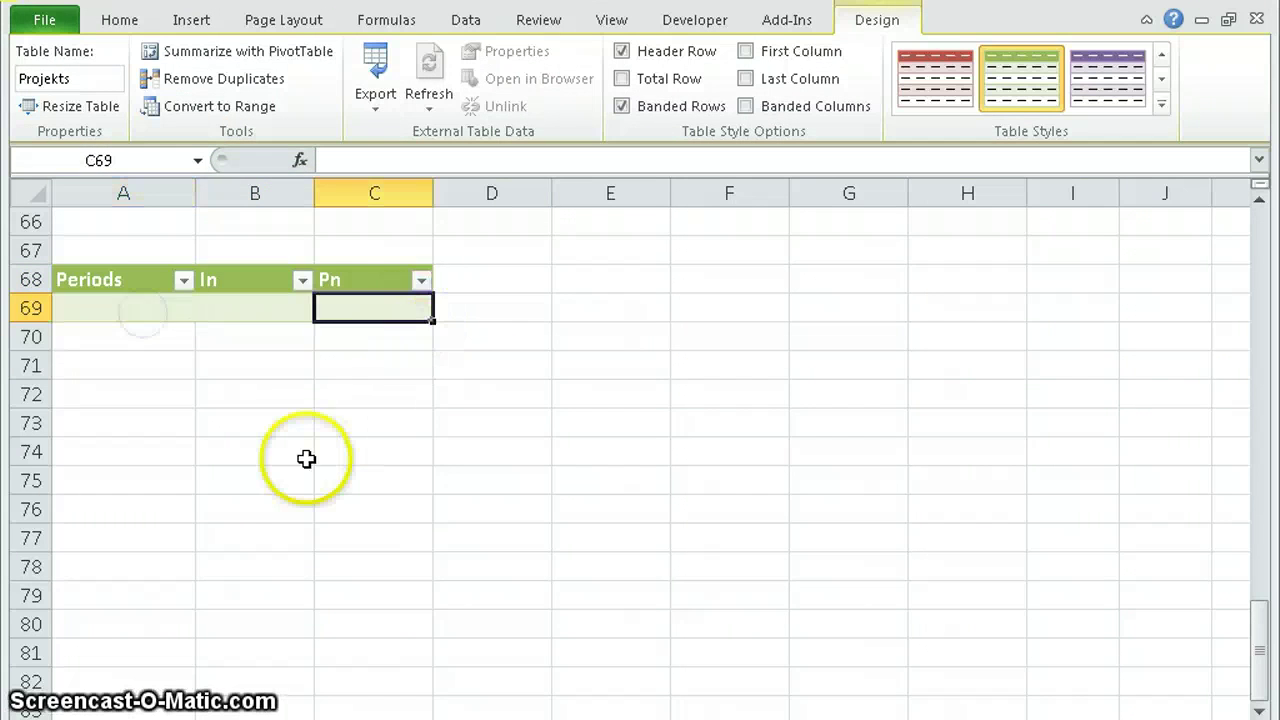
- Fill the Periods column with 0 to 5, entering 0 to 3 and extending the series down to row 74
click(163, 299)
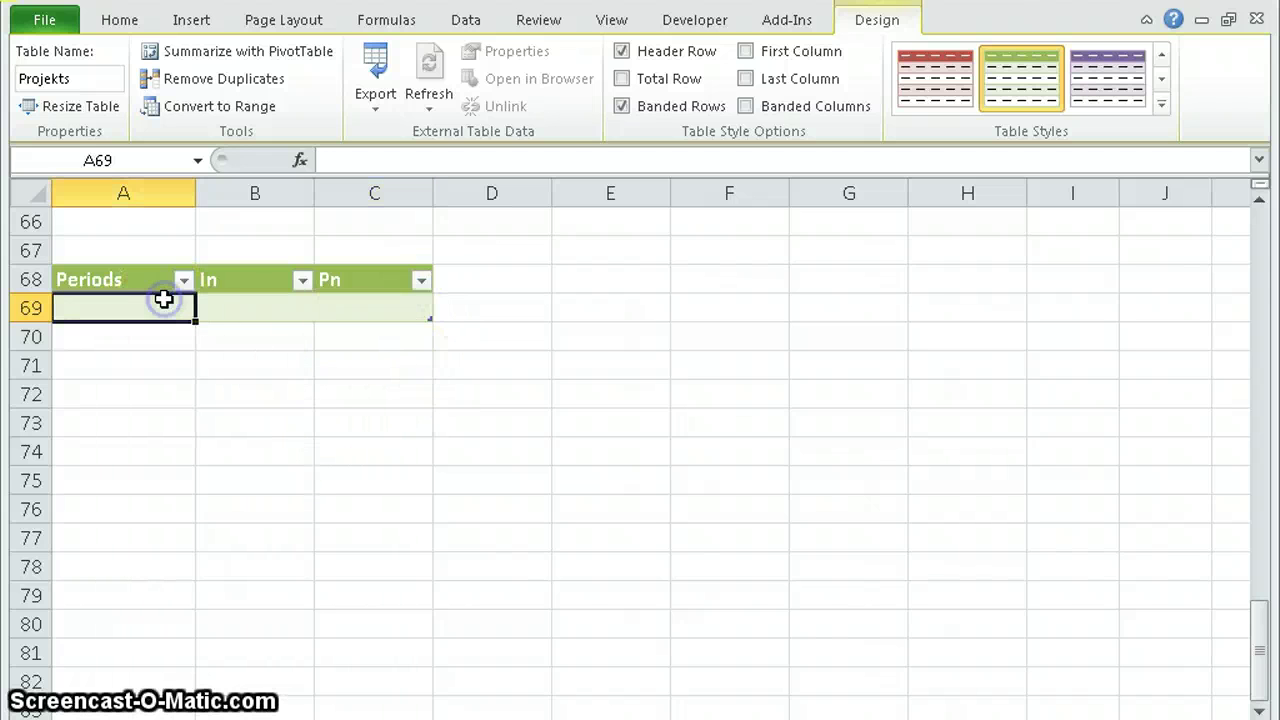
text(0)
key(Return)
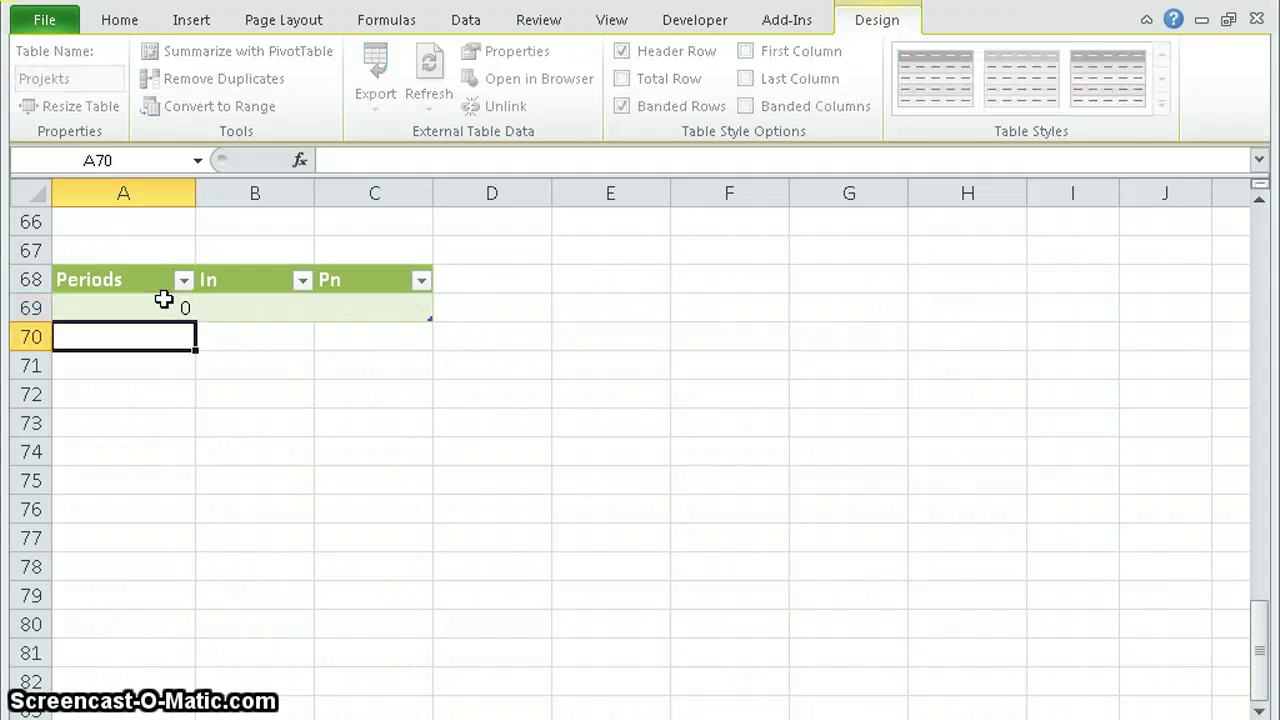
text(1)
key(Return)
text(2)
key(Tab)
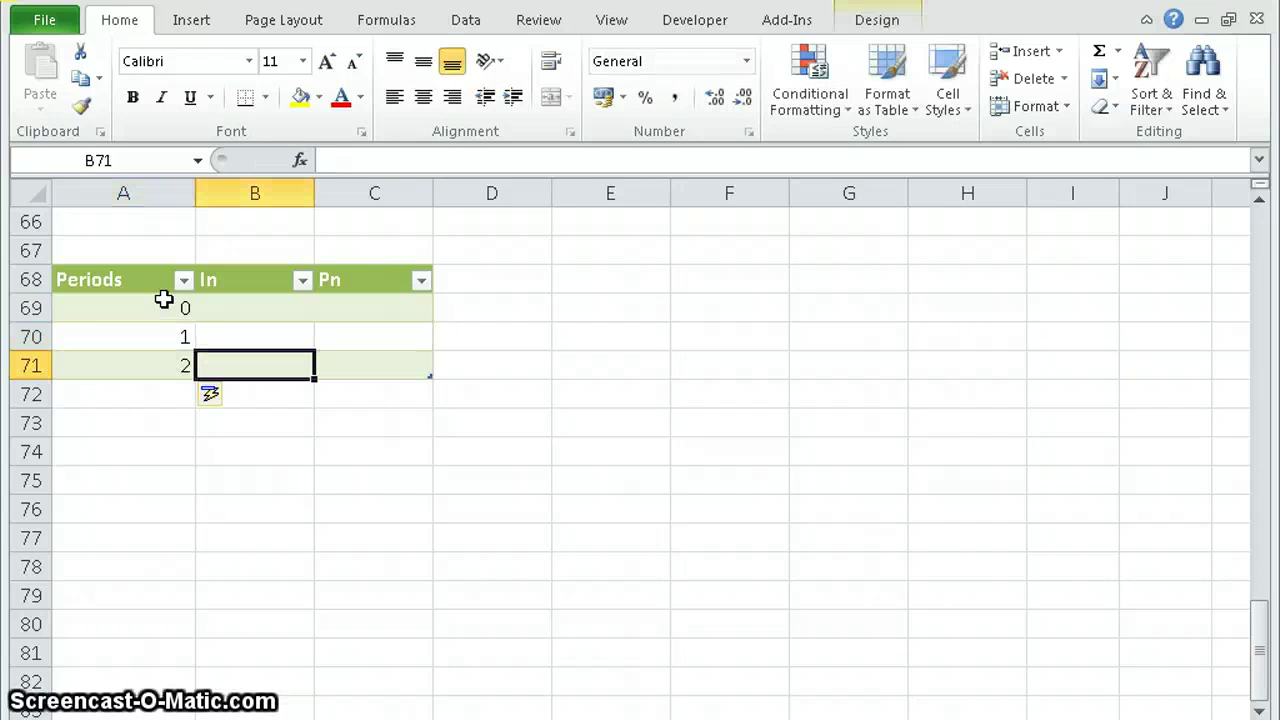
key(Return)
text(3)
key(Return)
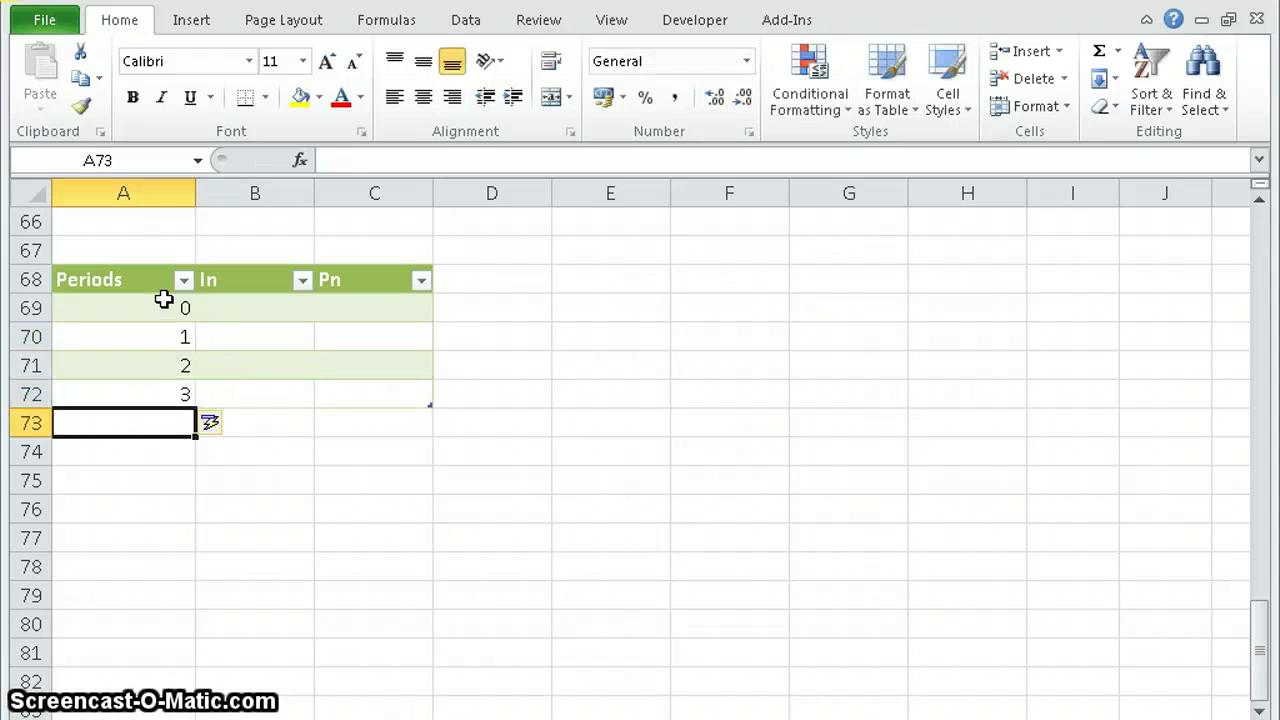
drag(158, 363, 188, 462)
- Copy the cash flow values in B54:C59 of the example workbook and paste them from B69 with the destination's formatting
drag(163, 311, 354, 445)
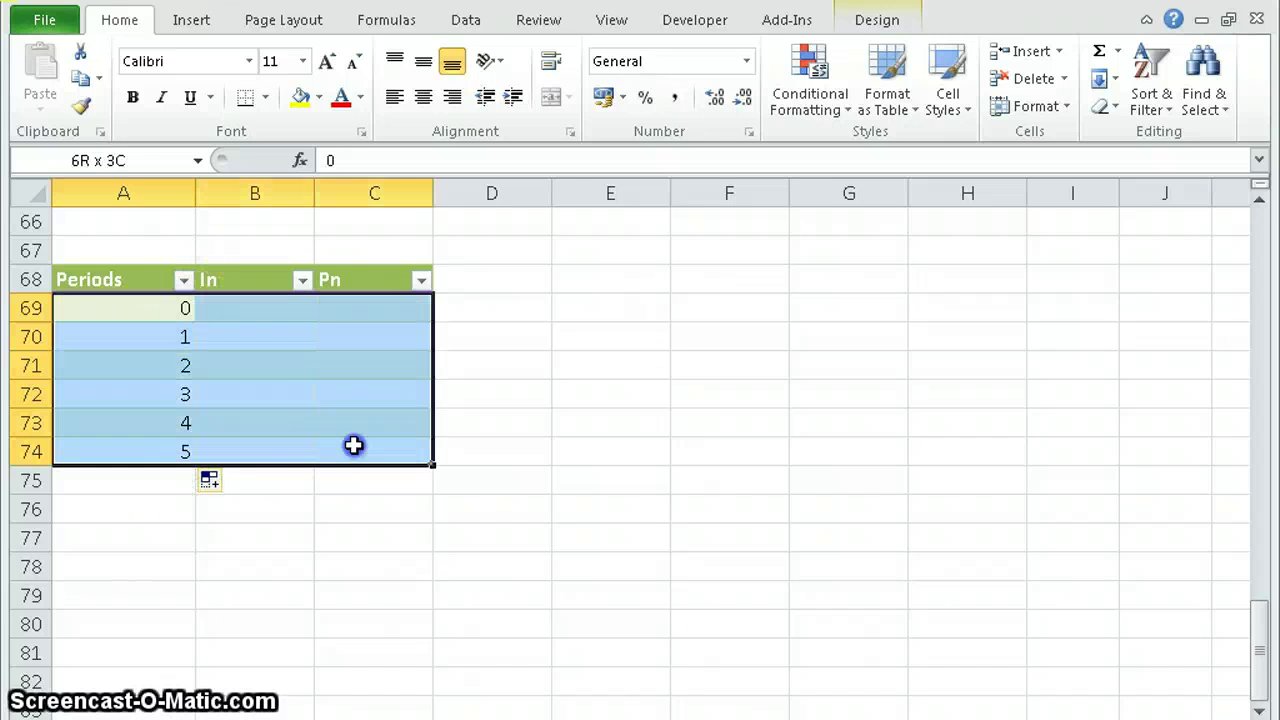
key(Down)
key(Right)
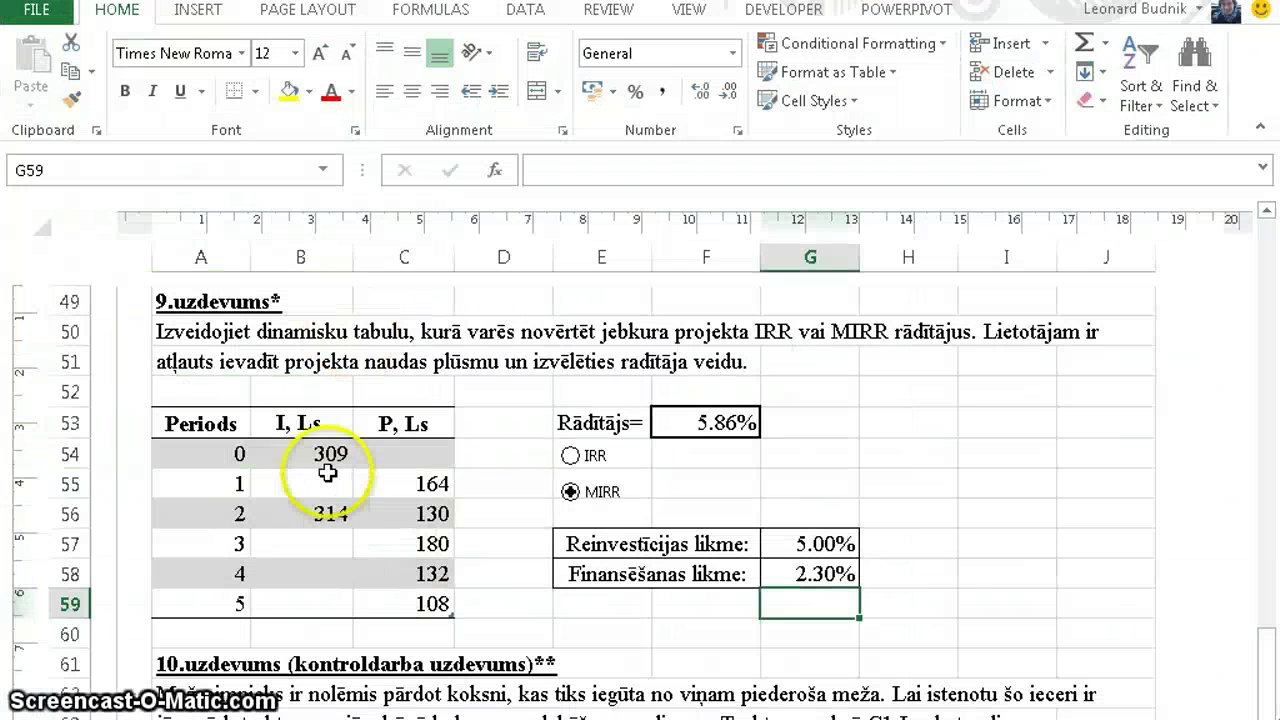
drag(328, 466, 418, 596)
key(ctrl+c)
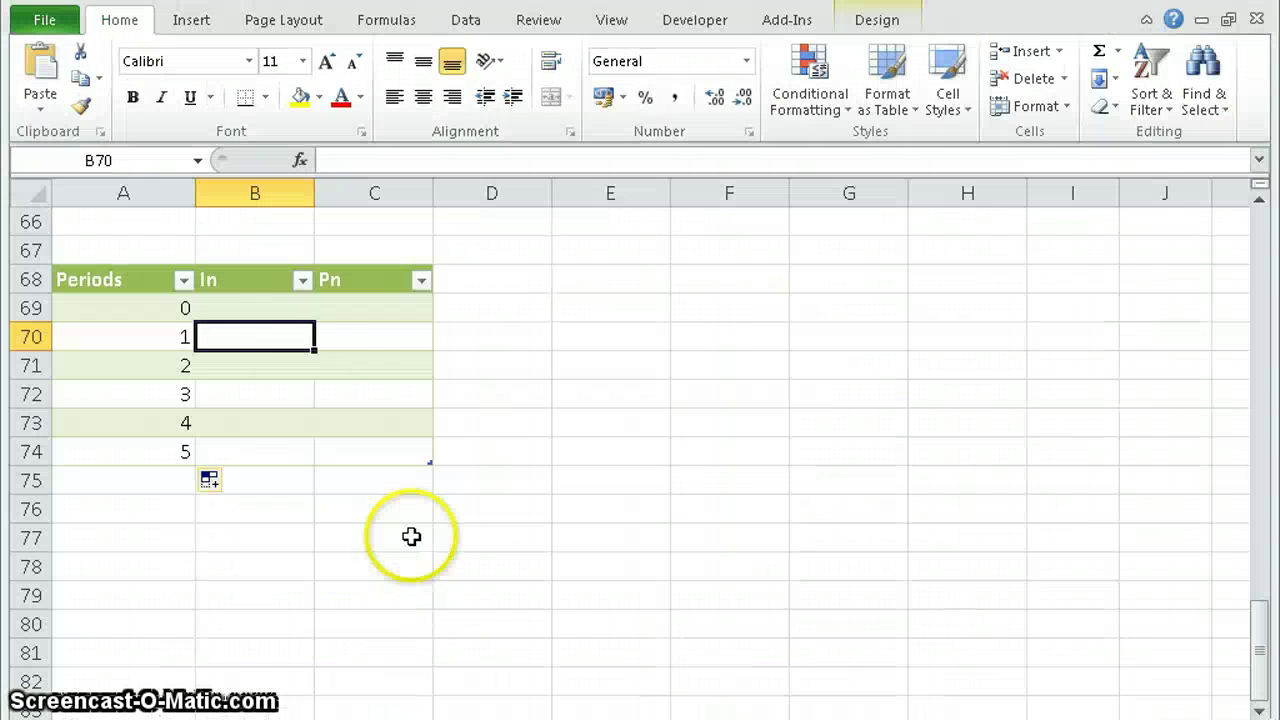
click(266, 306)
right_click(268, 306)
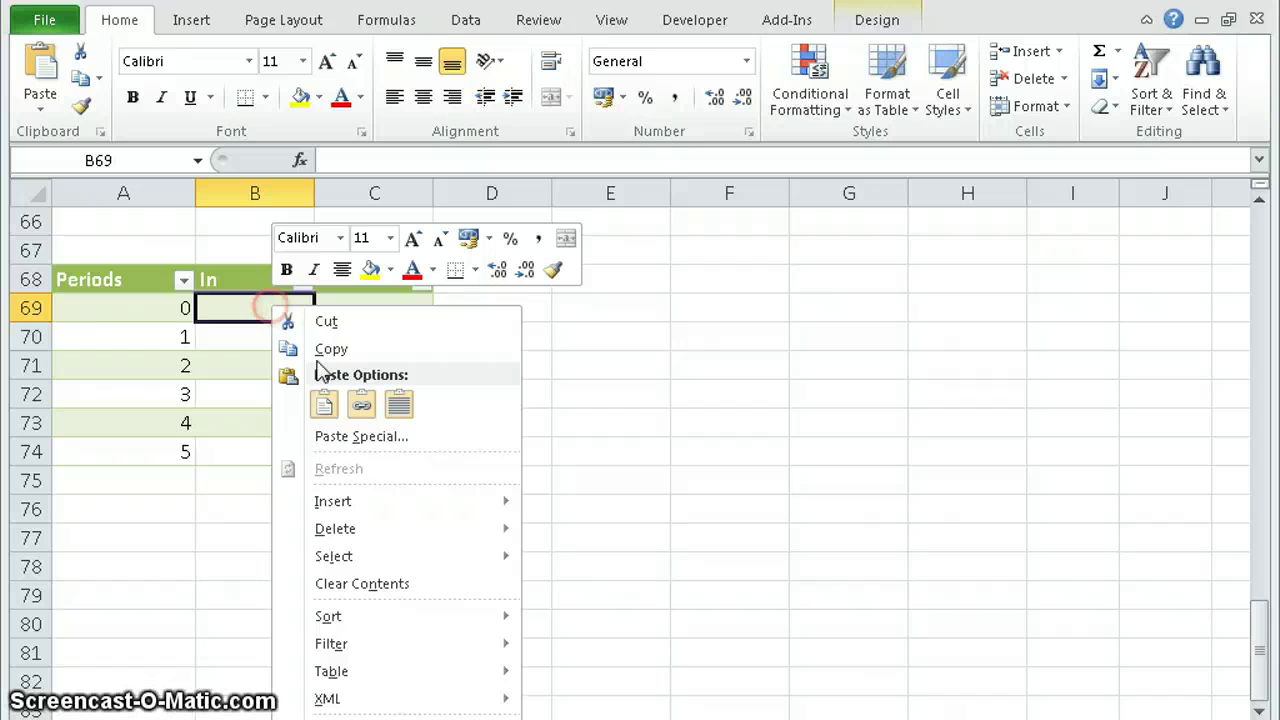
click(400, 404)
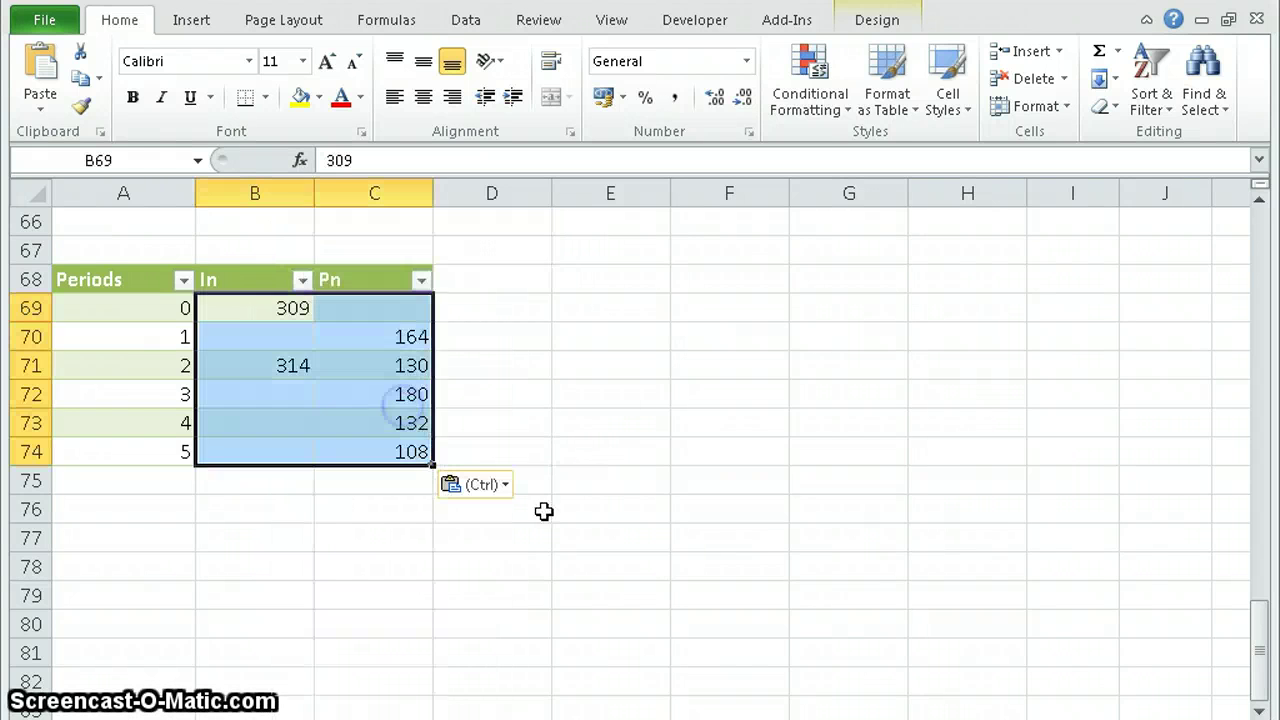
click(600, 391)
drag(268, 309, 395, 448)
click(345, 503)
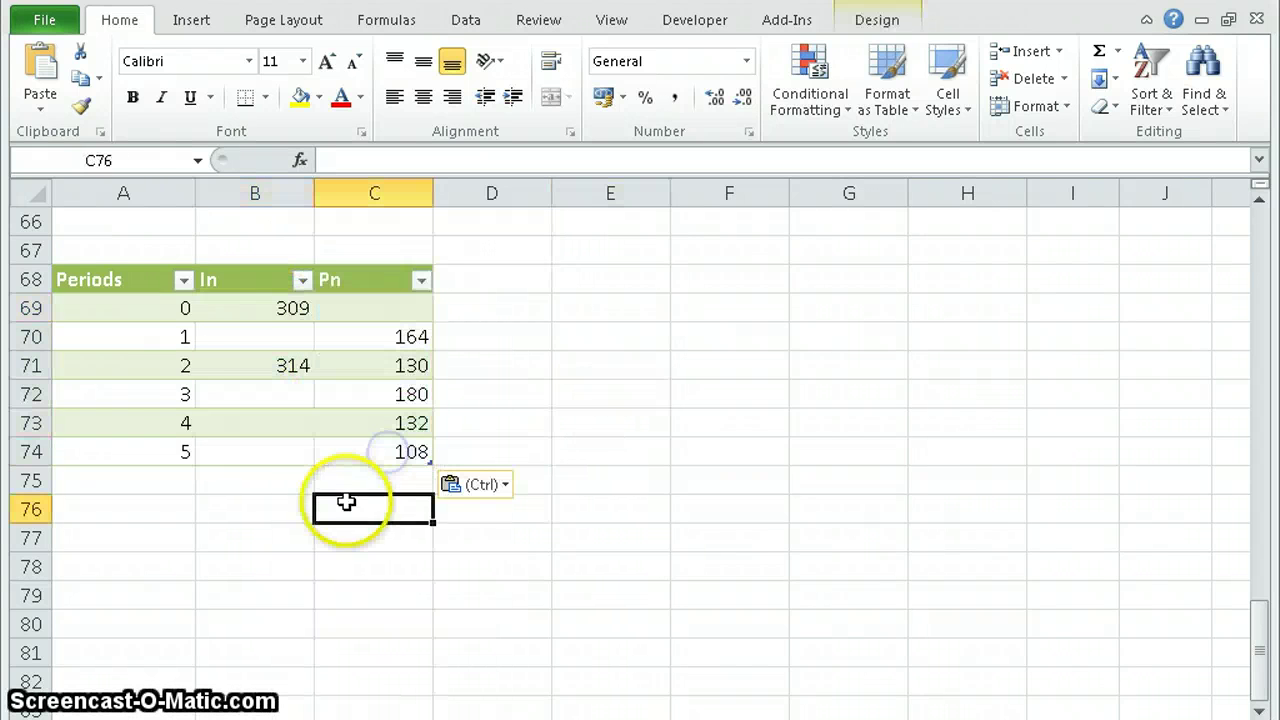
drag(140, 279, 400, 452)
click(386, 540)
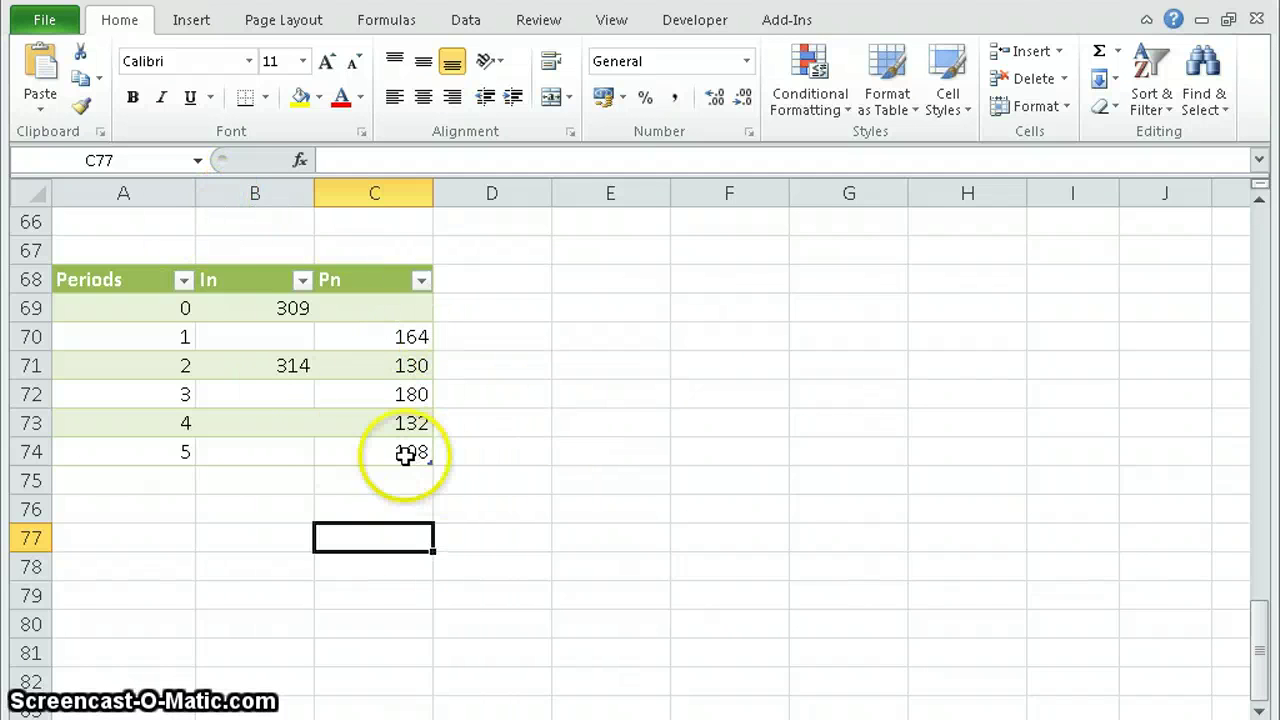
- Enter the label "Rezultāts=" in cell E68 beside the table
click(663, 286)
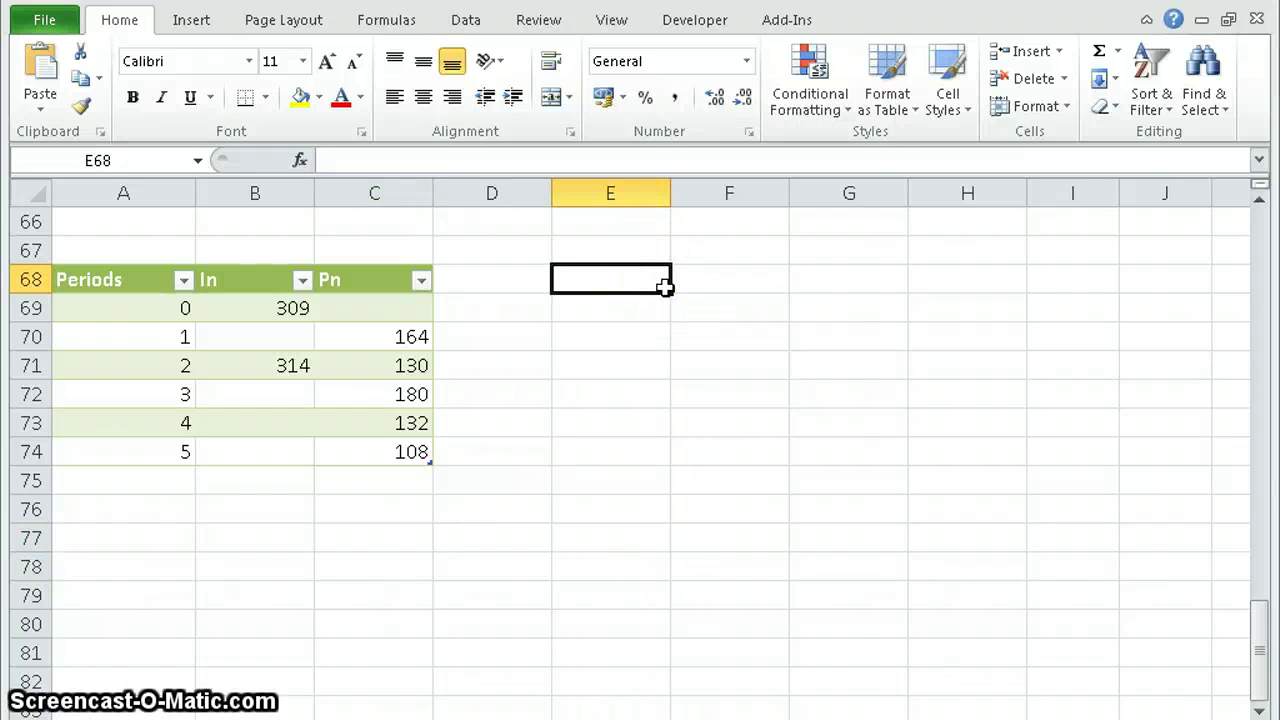
text(Rezultāts=)
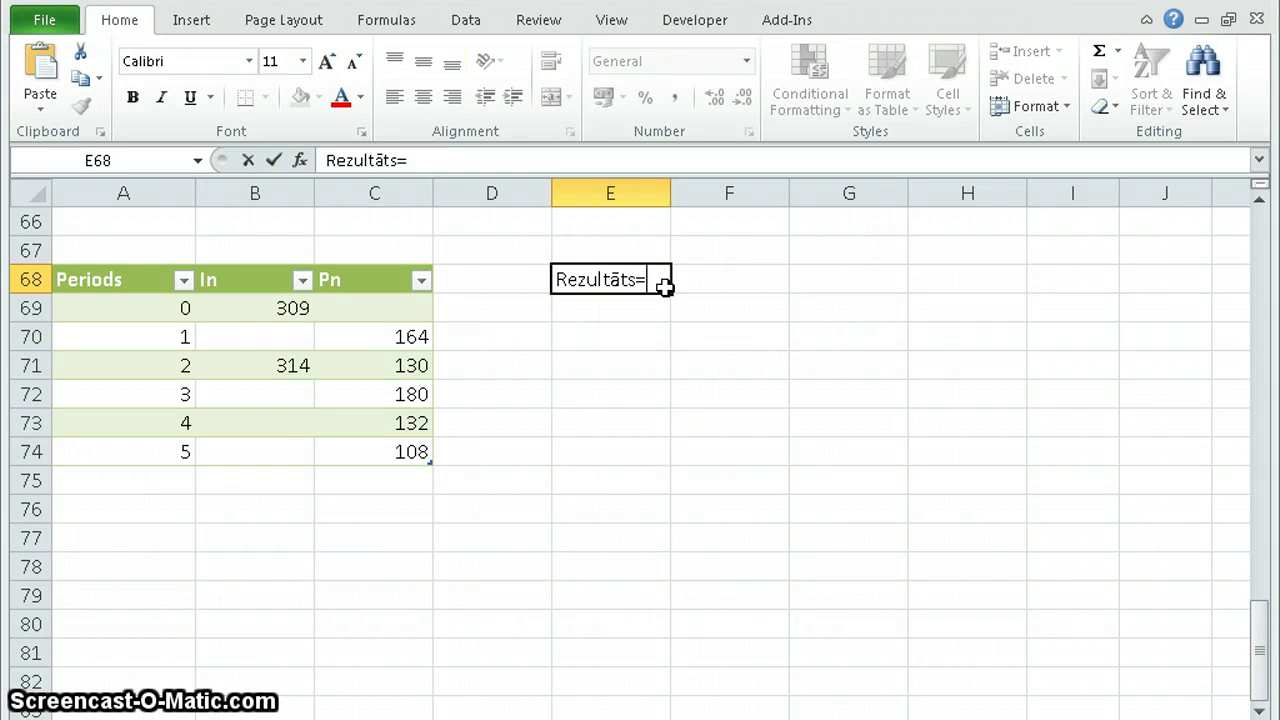
key(Return)
click(777, 274)
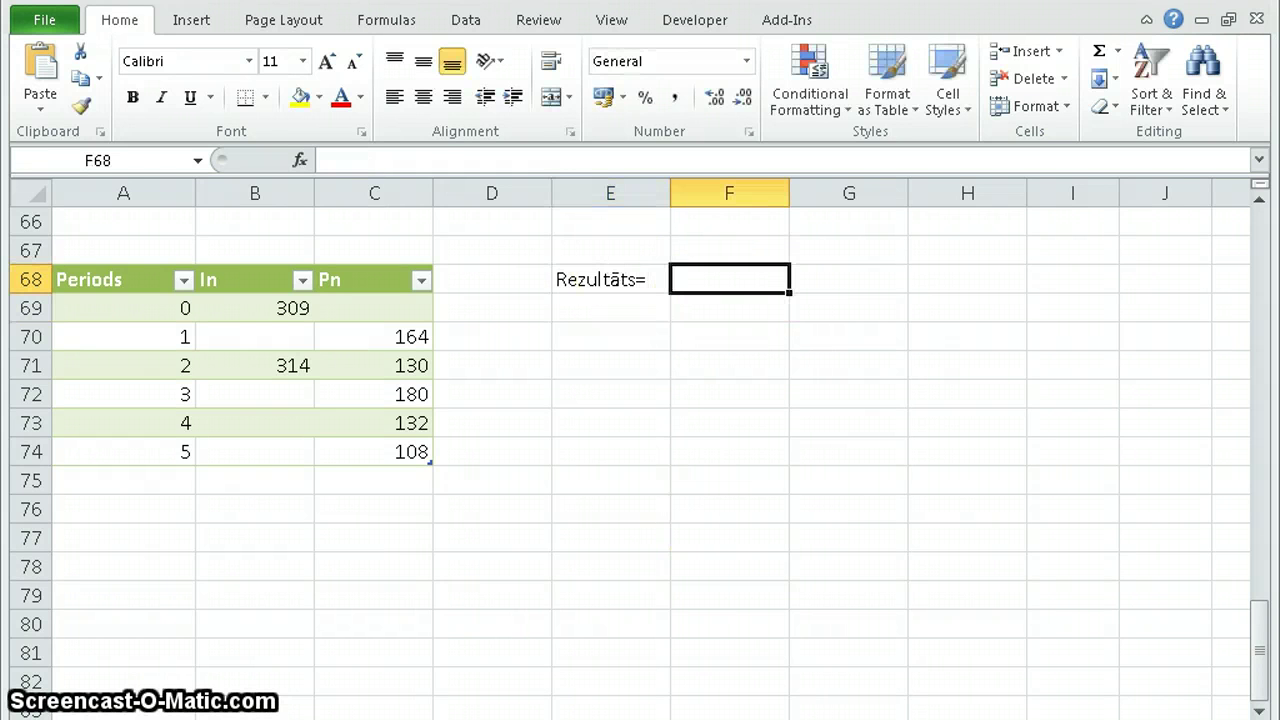
click(621, 419)
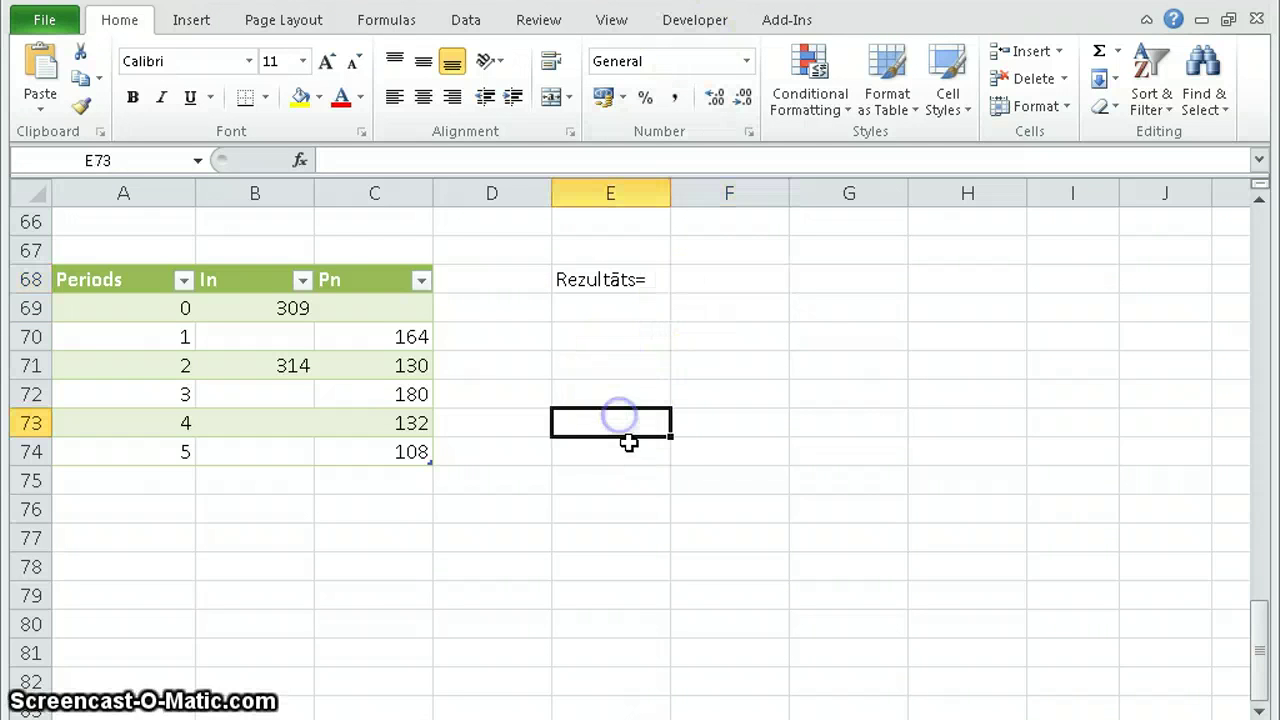
- Copy the reinvestment and financing rate labels and values in E57:G58 of the example workbook and paste them from E73
click(613, 425)
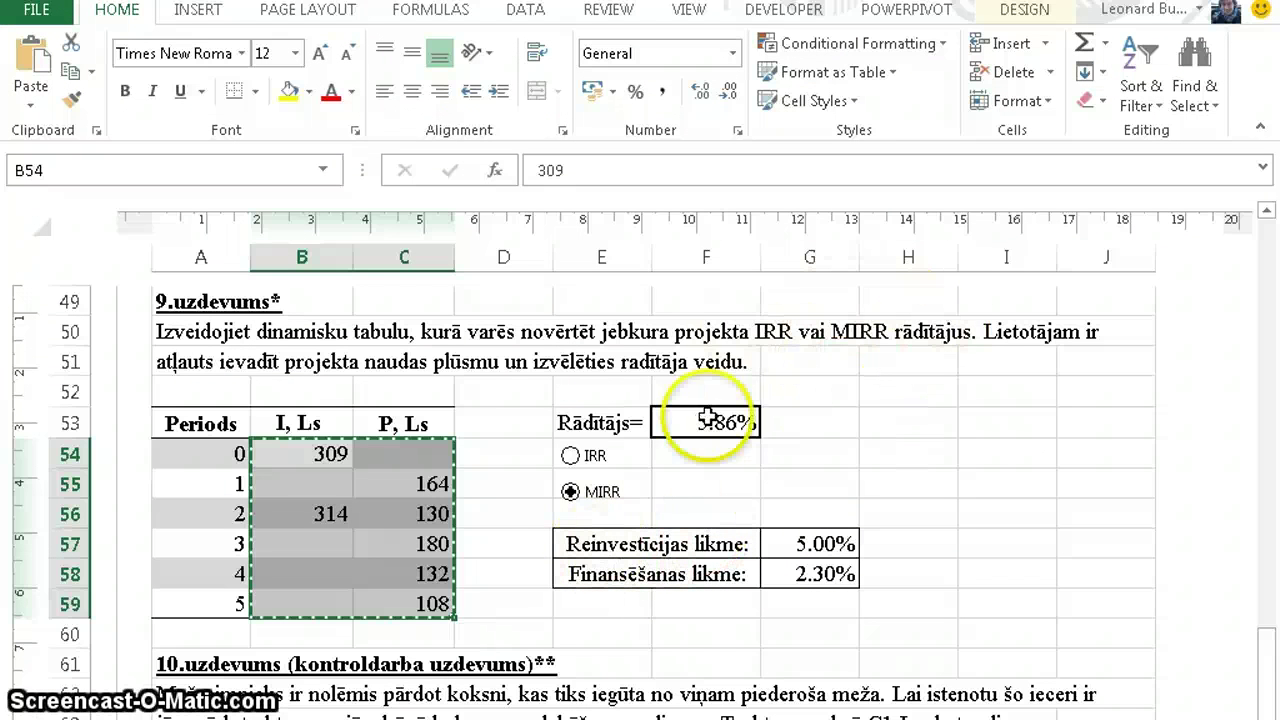
click(666, 545)
drag(666, 545, 846, 543)
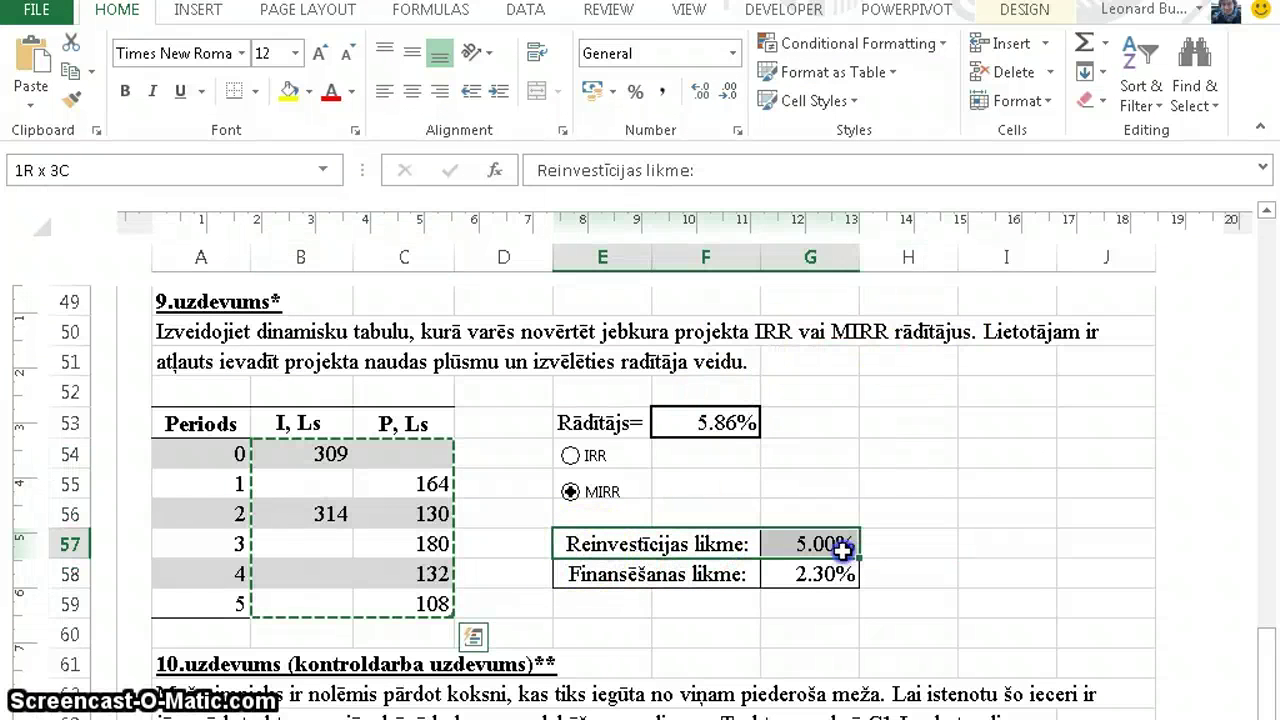
click(605, 575)
drag(784, 574, 825, 573)
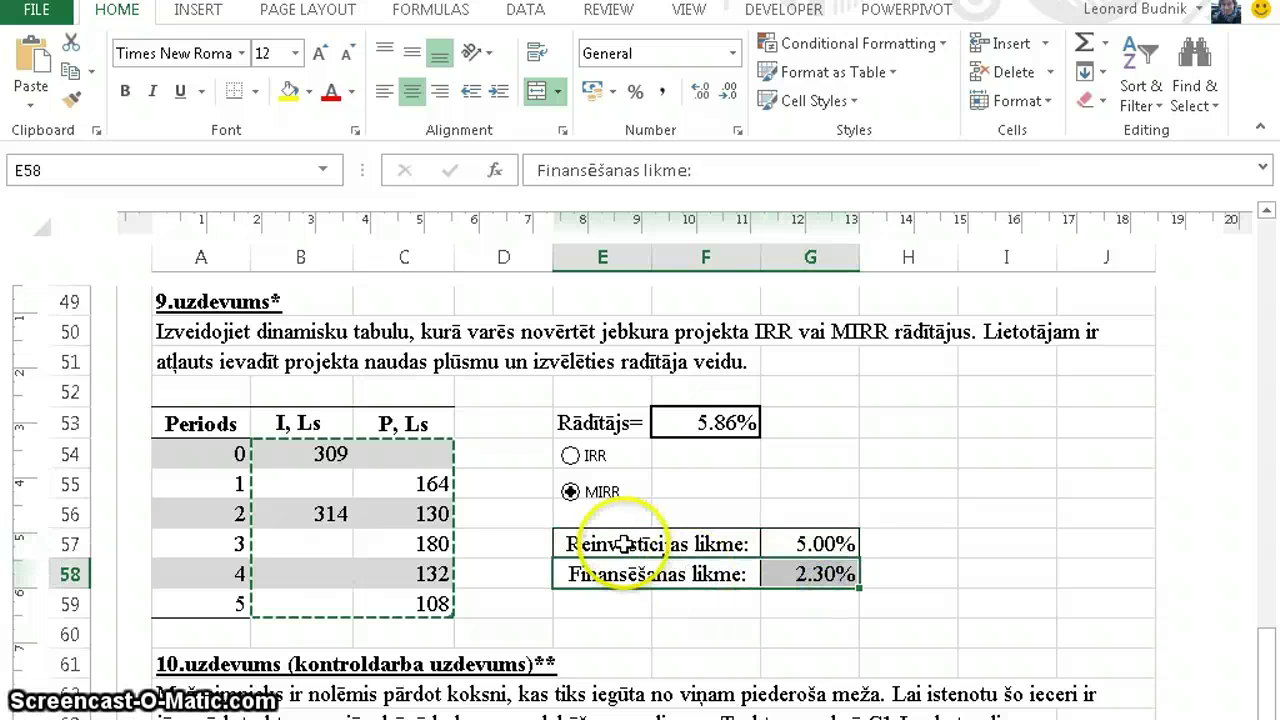
drag(624, 543, 810, 573)
key(ctrl+c)
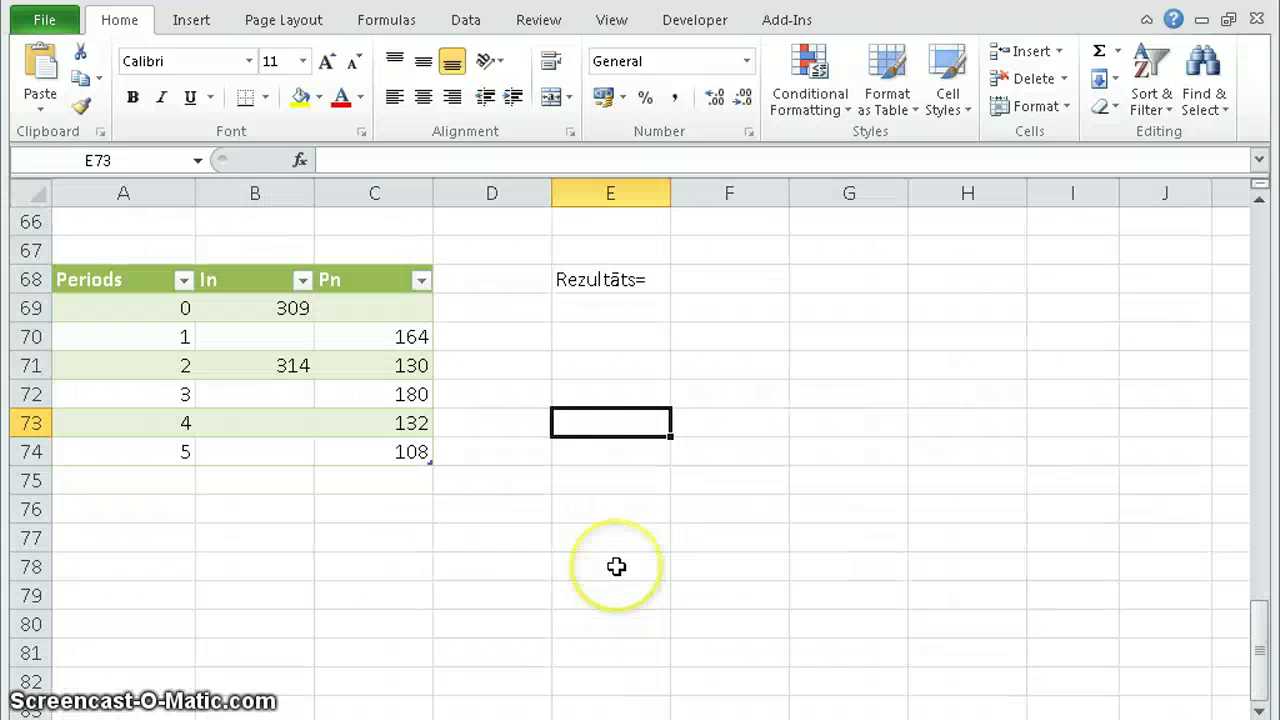
key(ctrl+v)
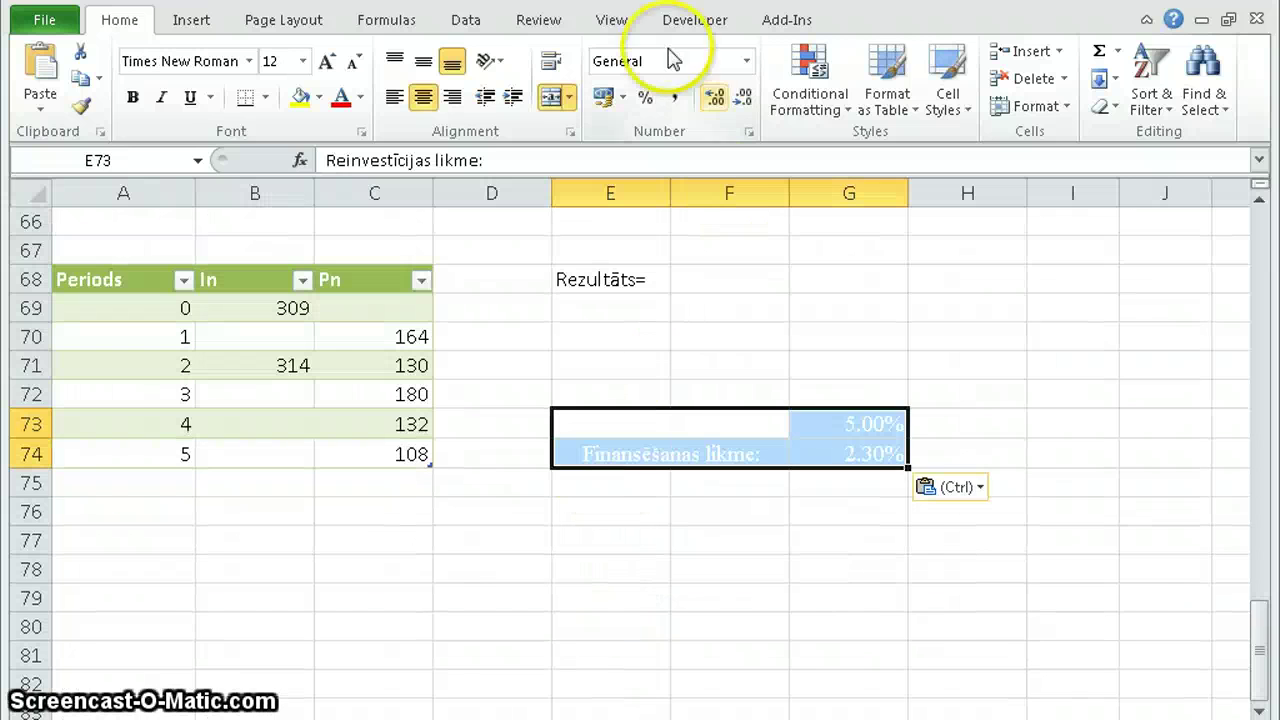
- Set the font colour of the pasted rate cells E73:G74 to automatic black
click(360, 97)
click(380, 129)
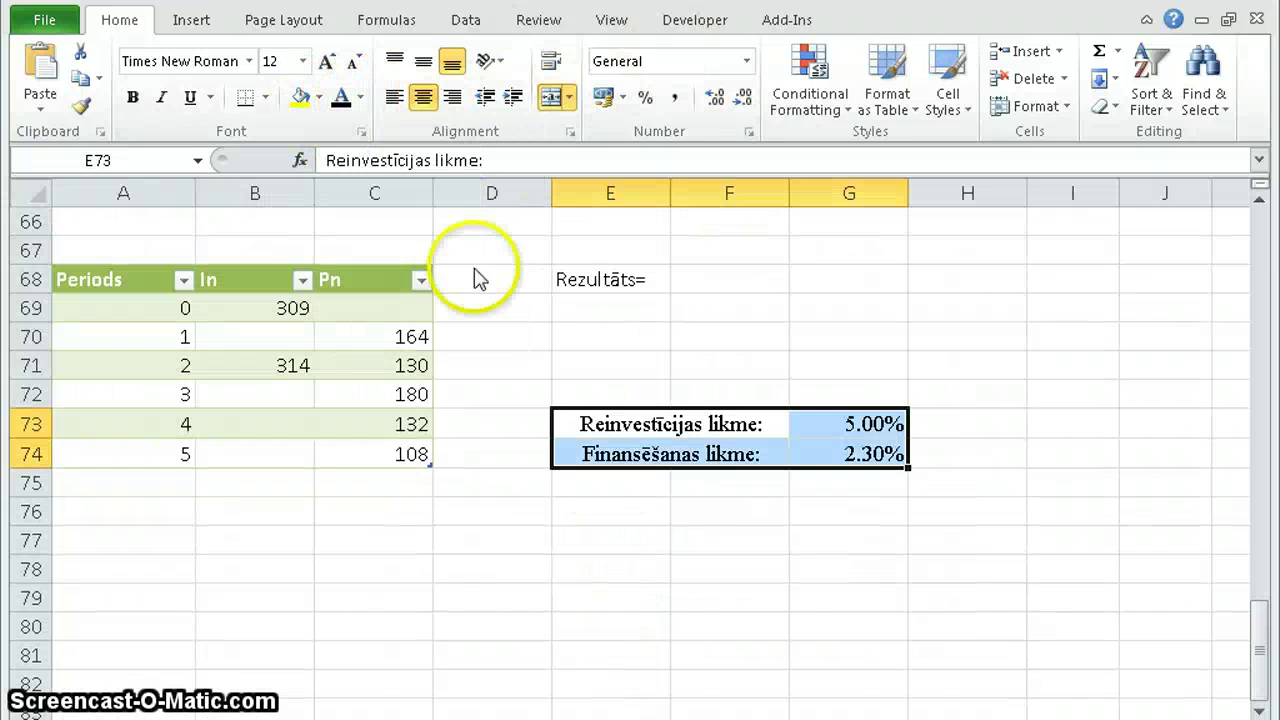
click(823, 533)
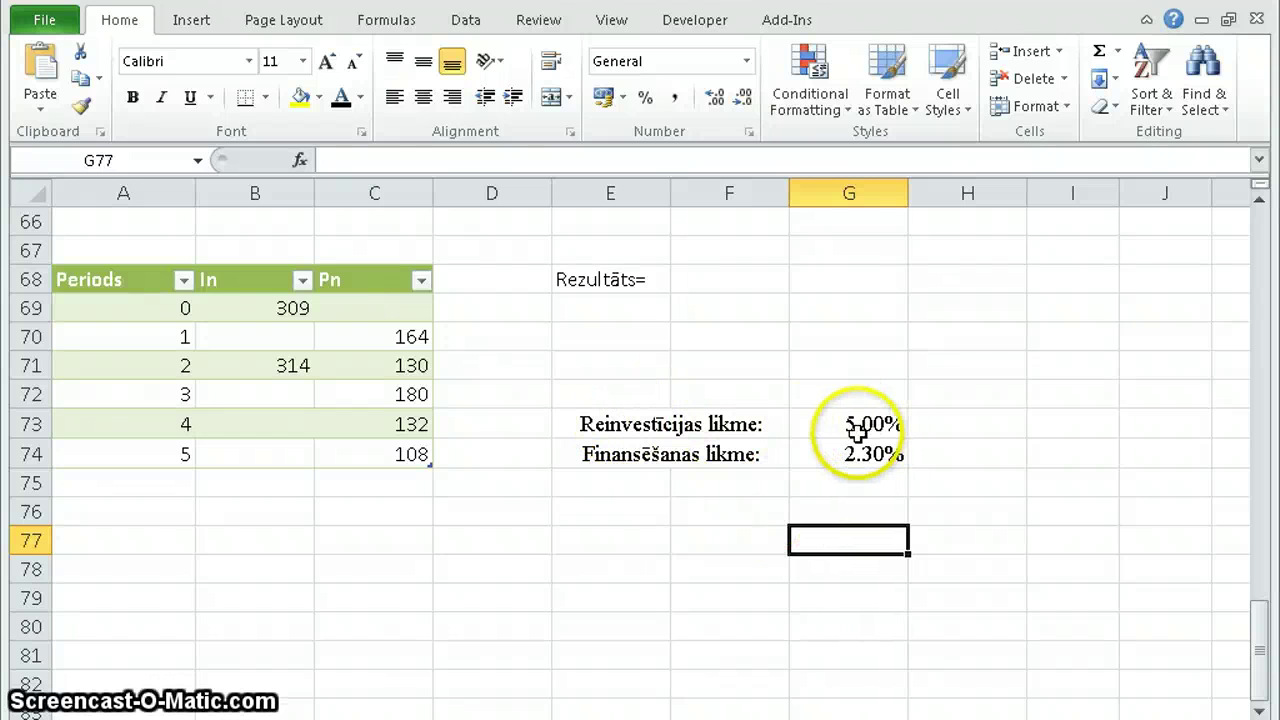
- Examine the Pn inflows with the reinvestment rate in G73 and the In investments with the financing rate in G74
drag(425, 300, 398, 453)
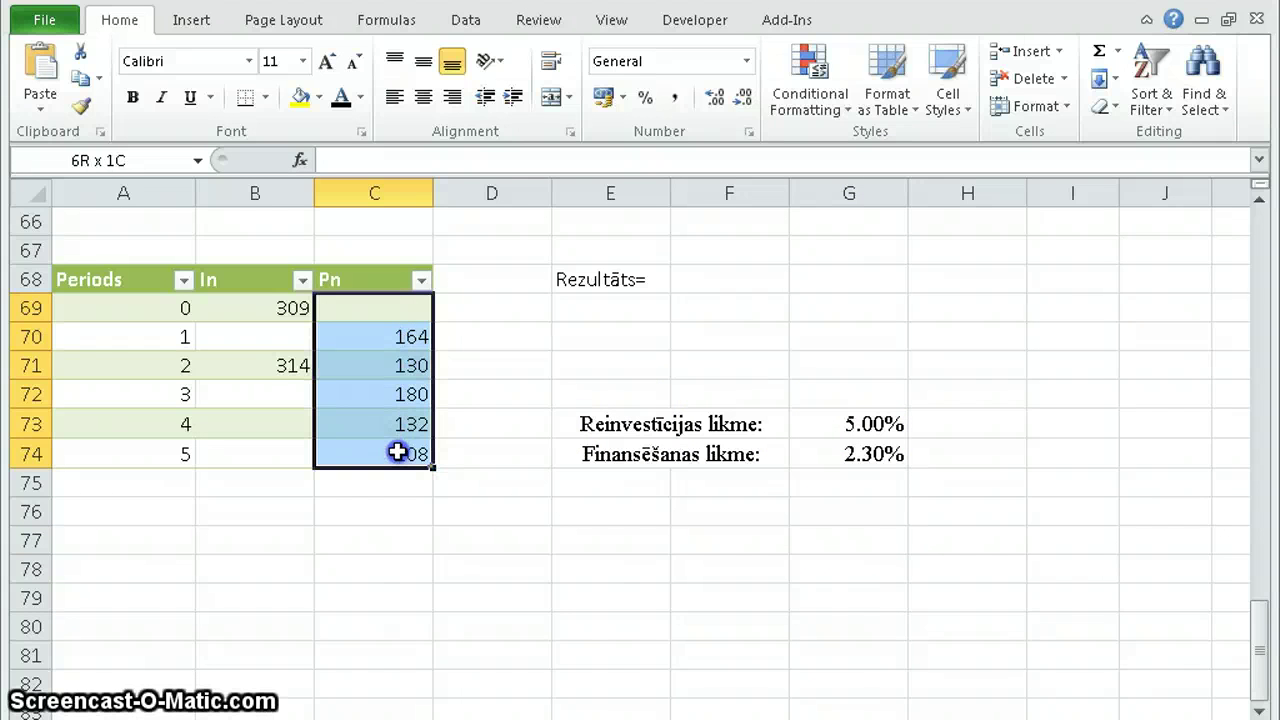
click(850, 425)
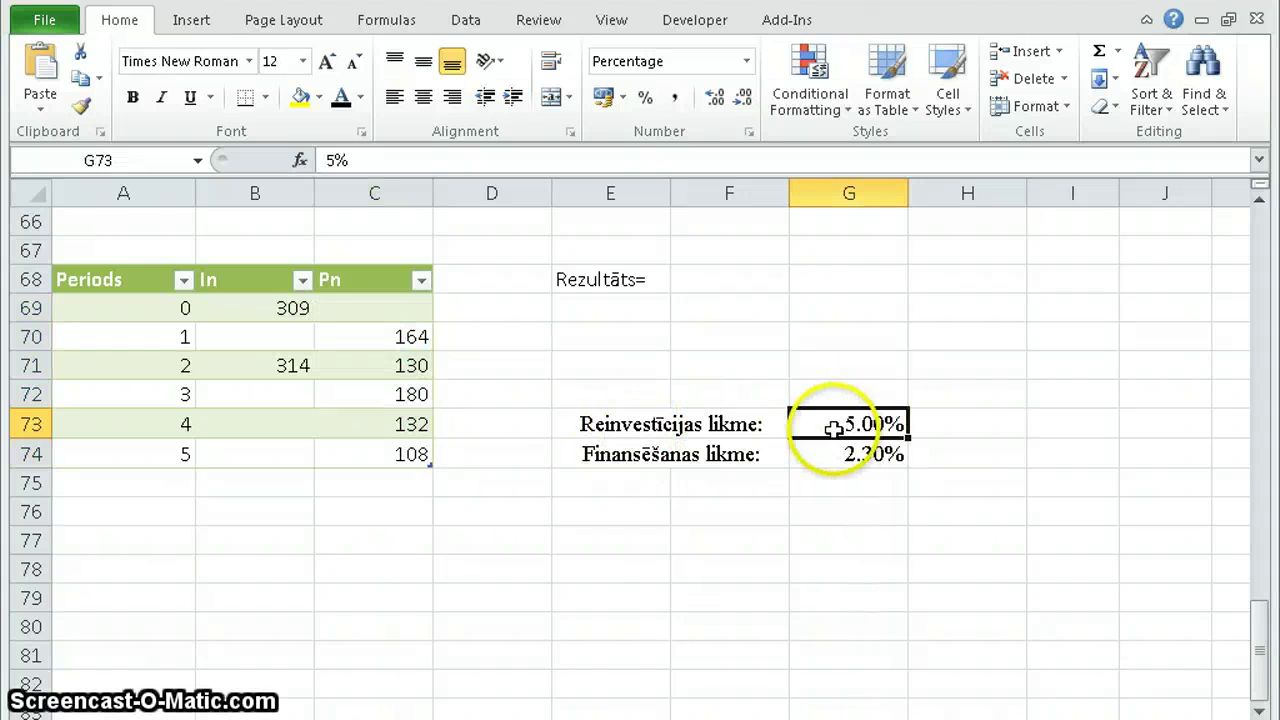
drag(365, 306, 390, 450)
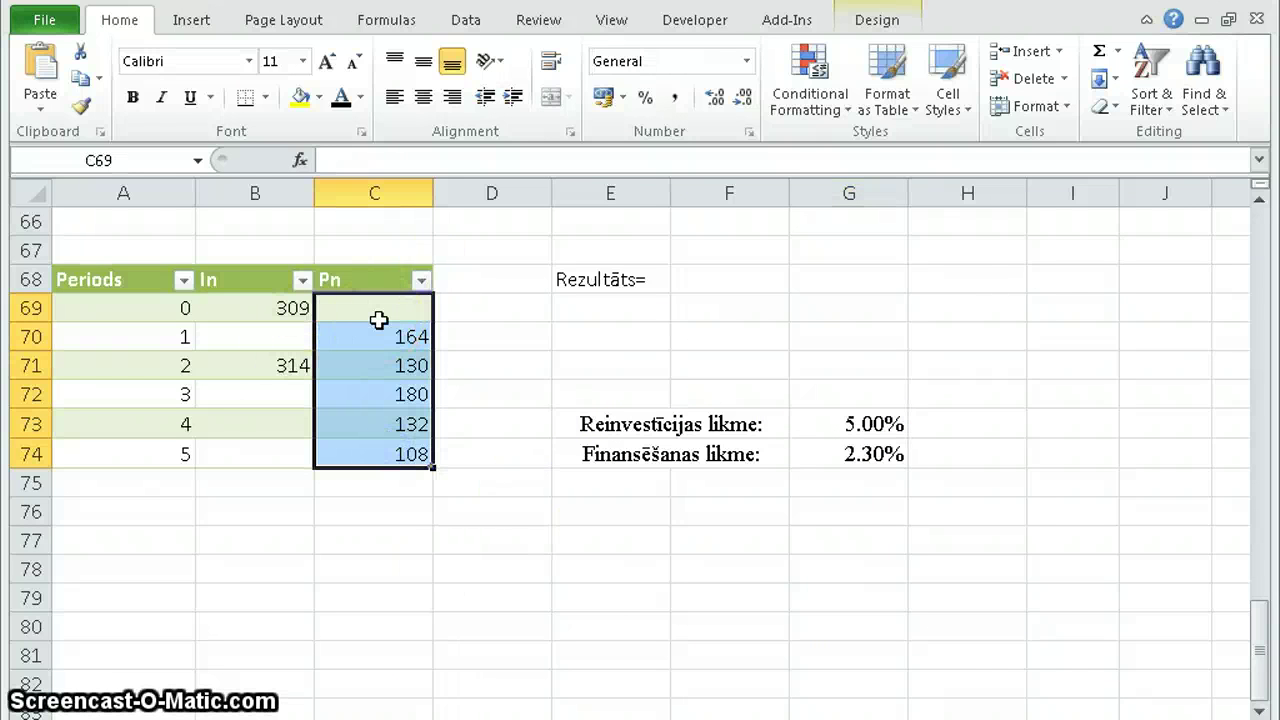
click(852, 423)
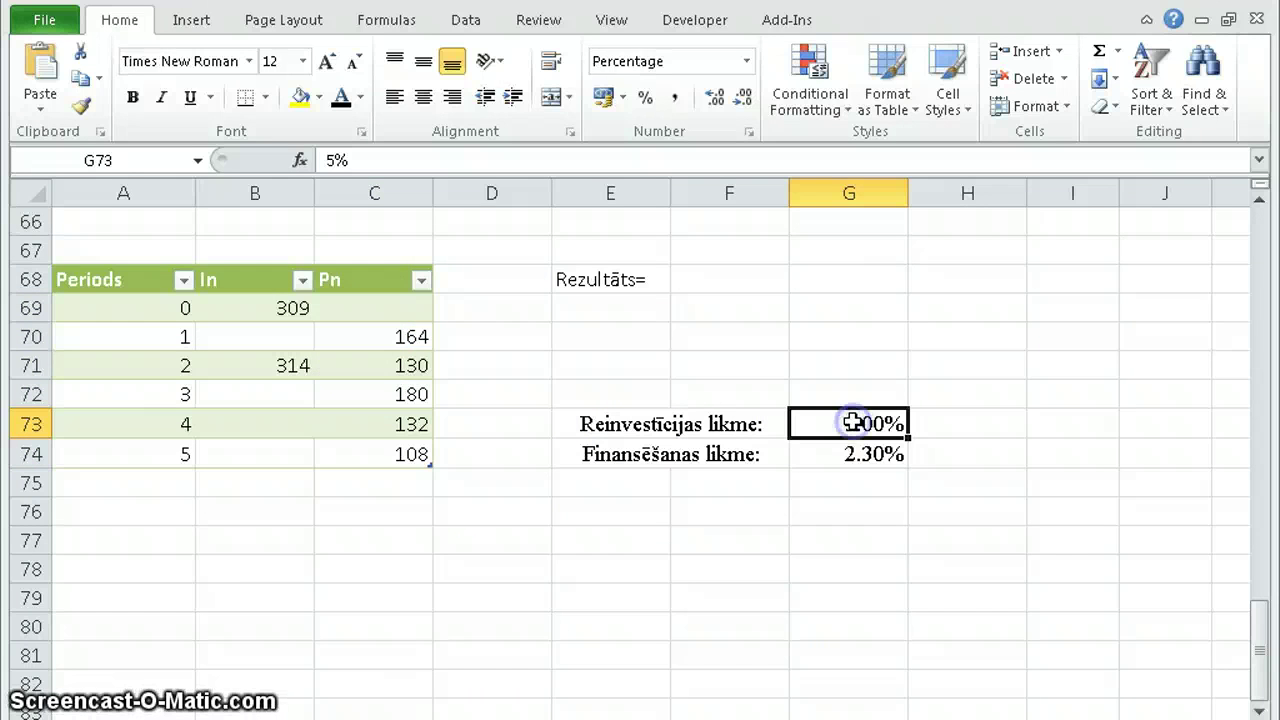
drag(625, 454, 885, 455)
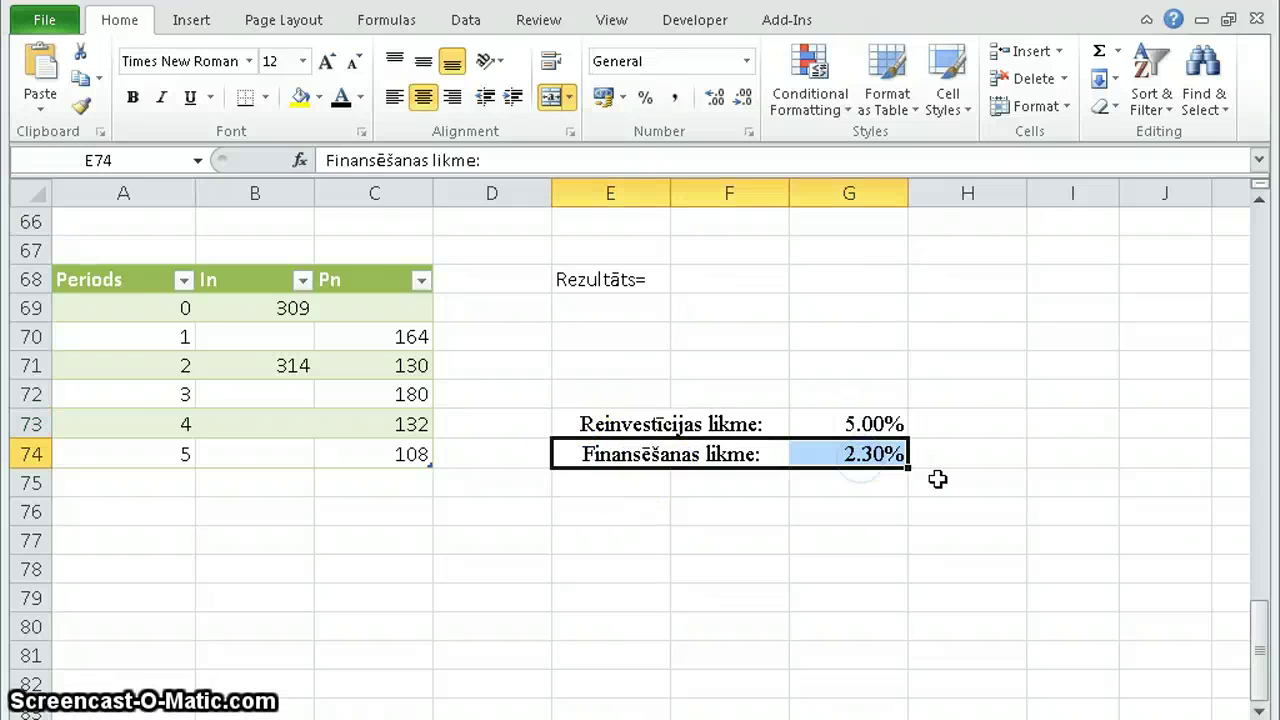
drag(249, 303, 246, 451)
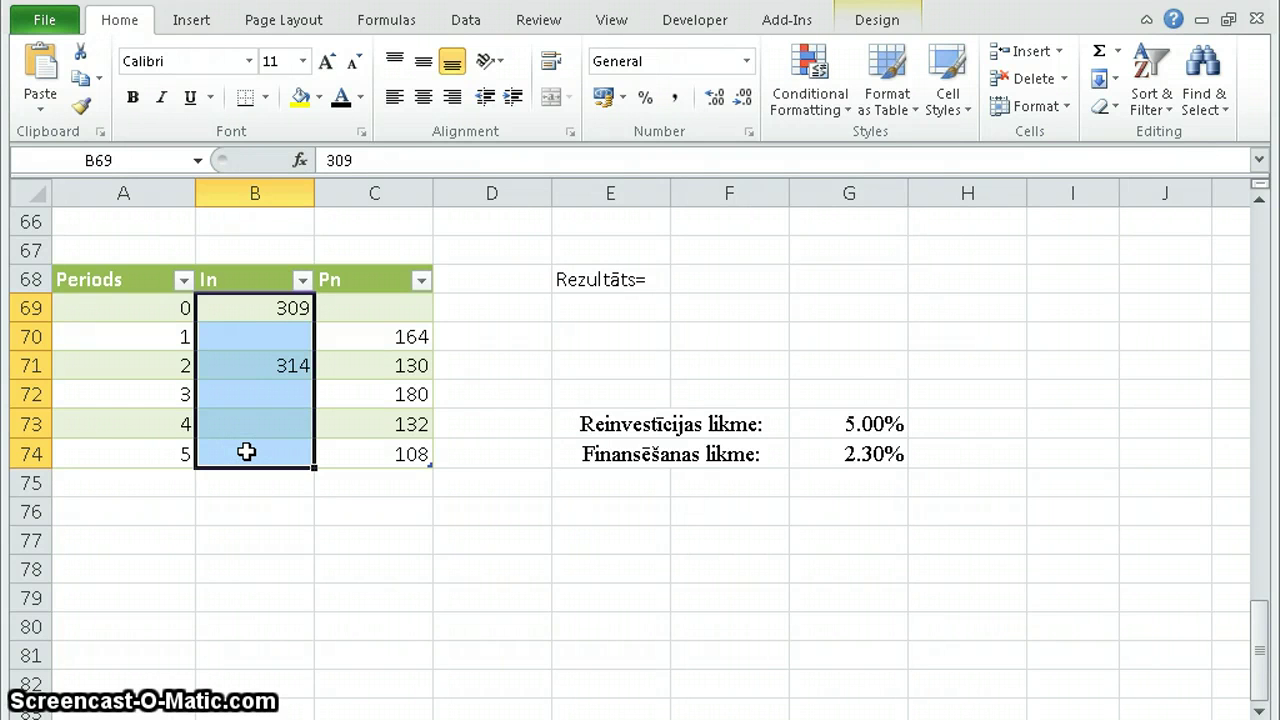
click(815, 455)
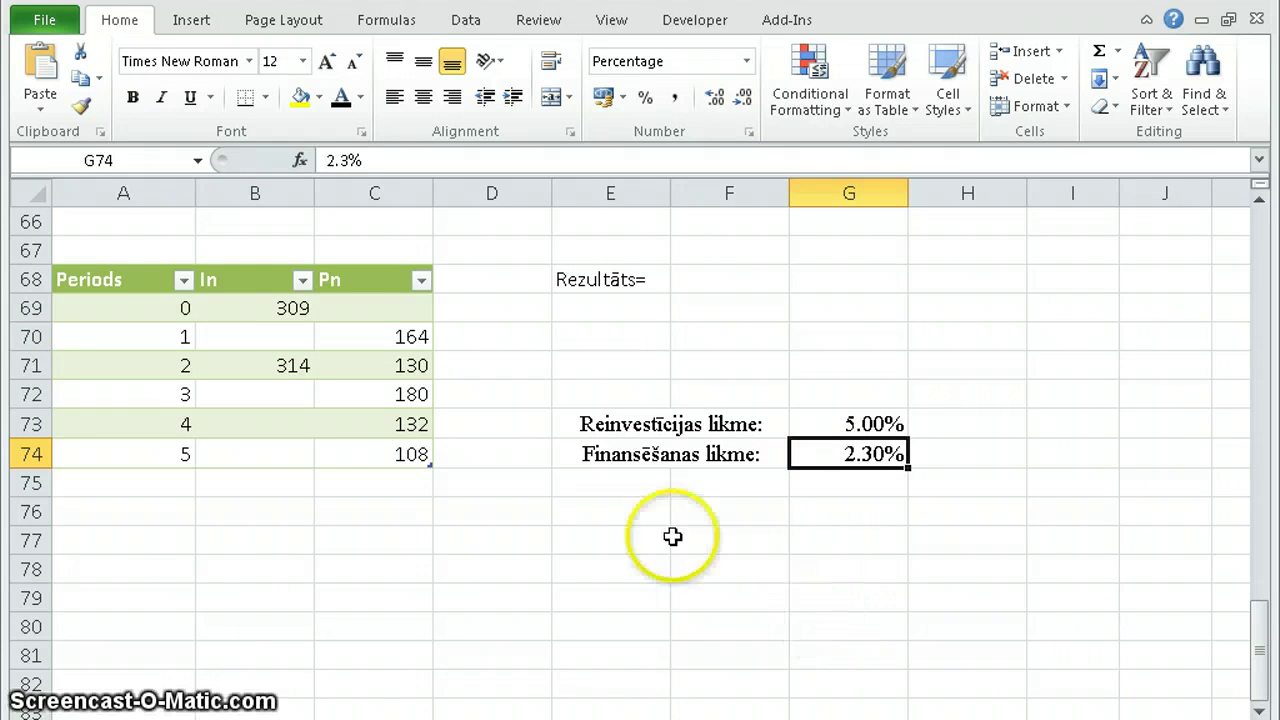
drag(277, 310, 277, 457)
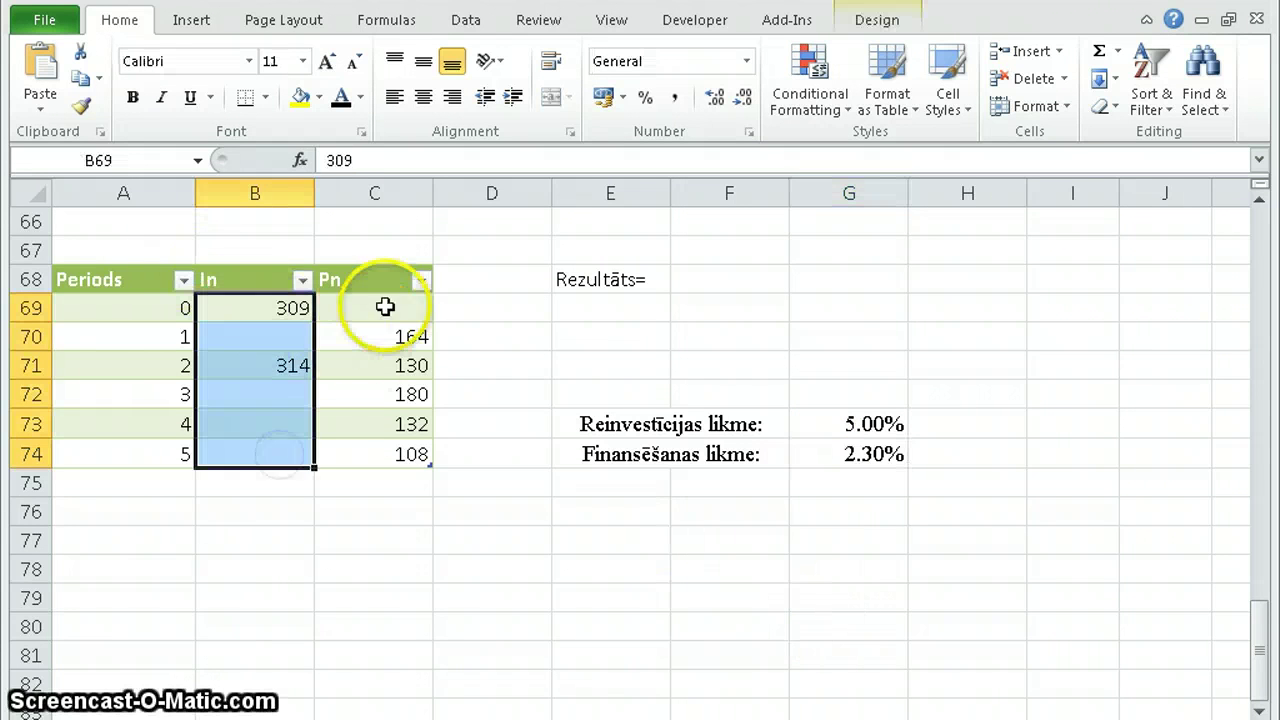
drag(426, 306, 390, 453)
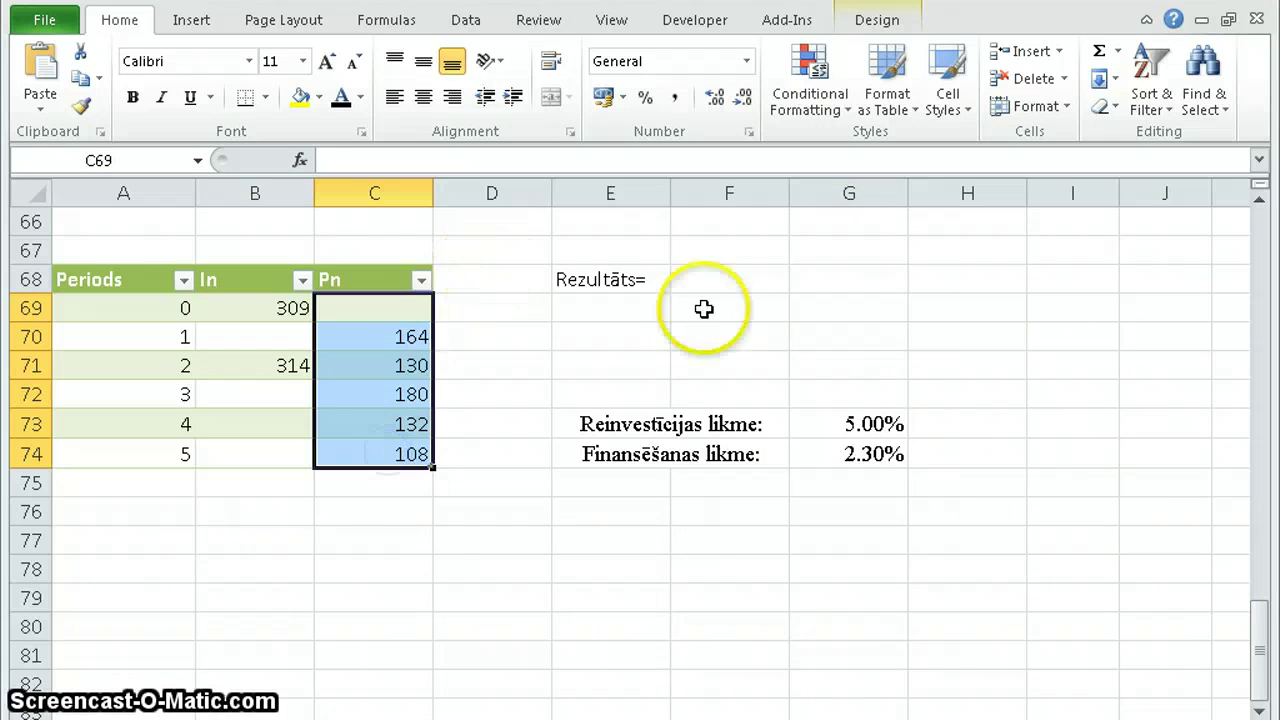
click(417, 336)
click(417, 365)
click(417, 394)
click(415, 424)
click(410, 454)
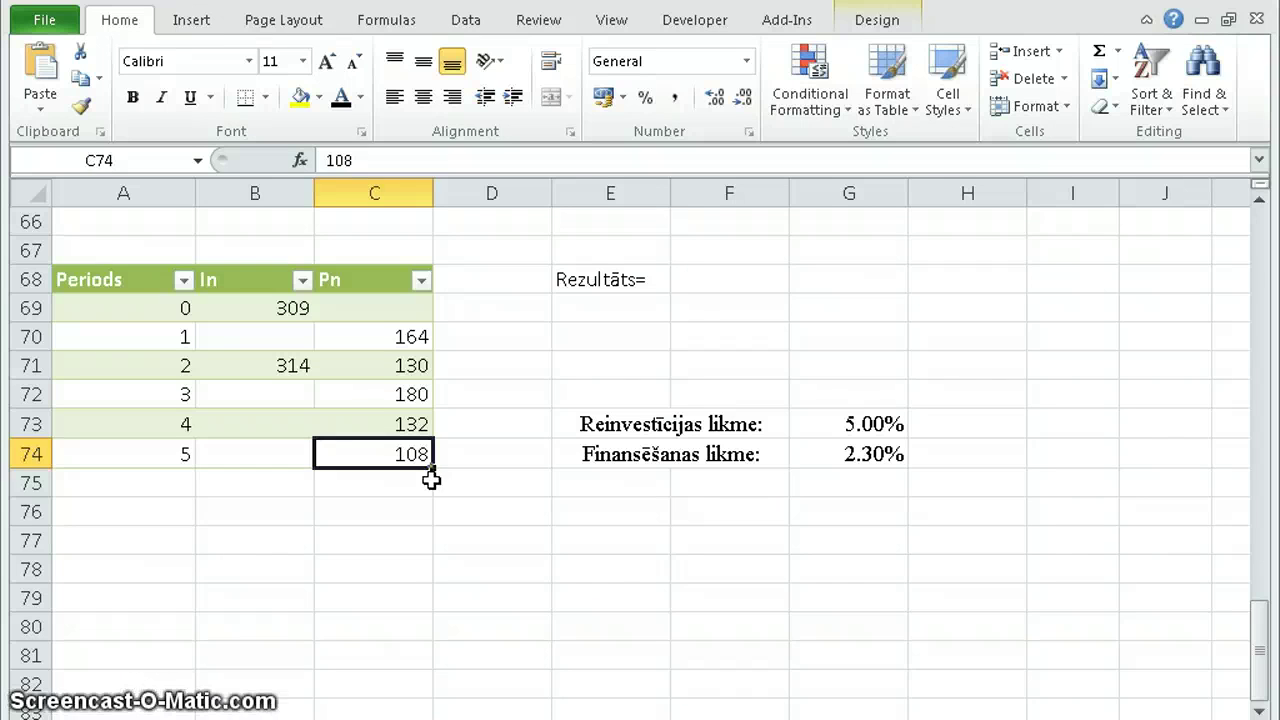
click(480, 485)
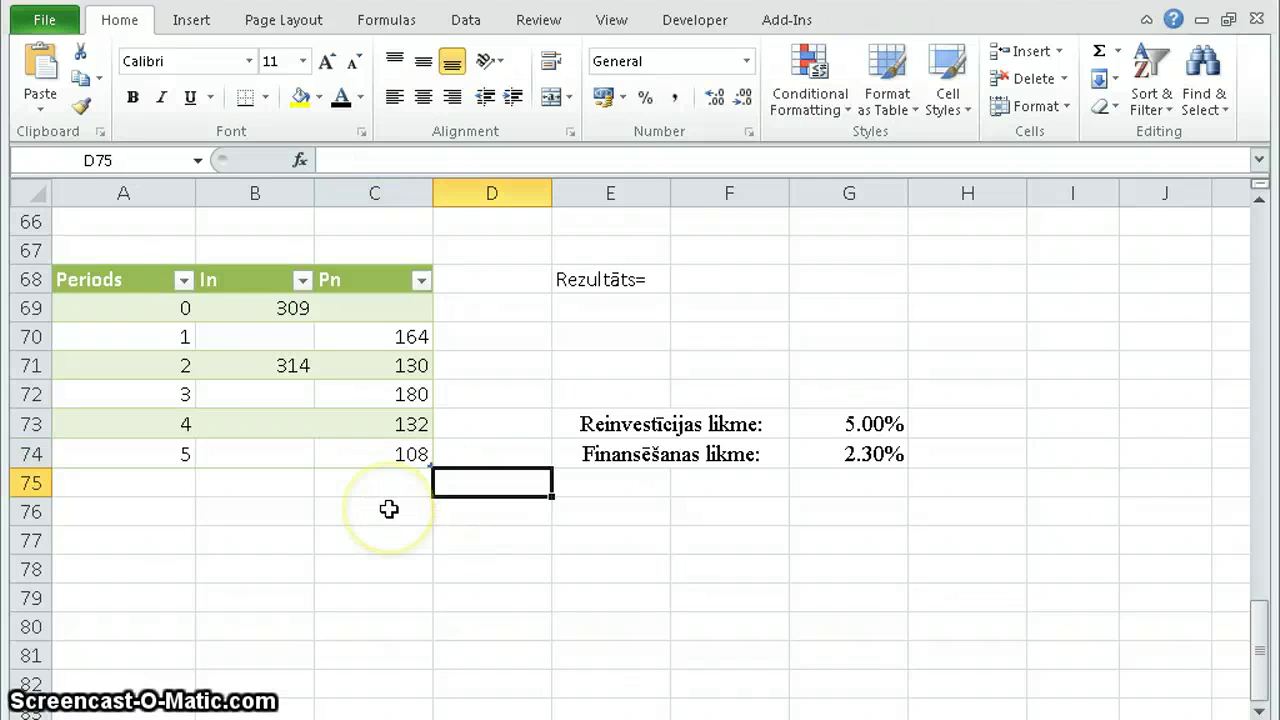
- Enter the array formula =IRR(Projekts[Pn]-Projekts[In]) in cell F68 beside the result label
click(725, 282)
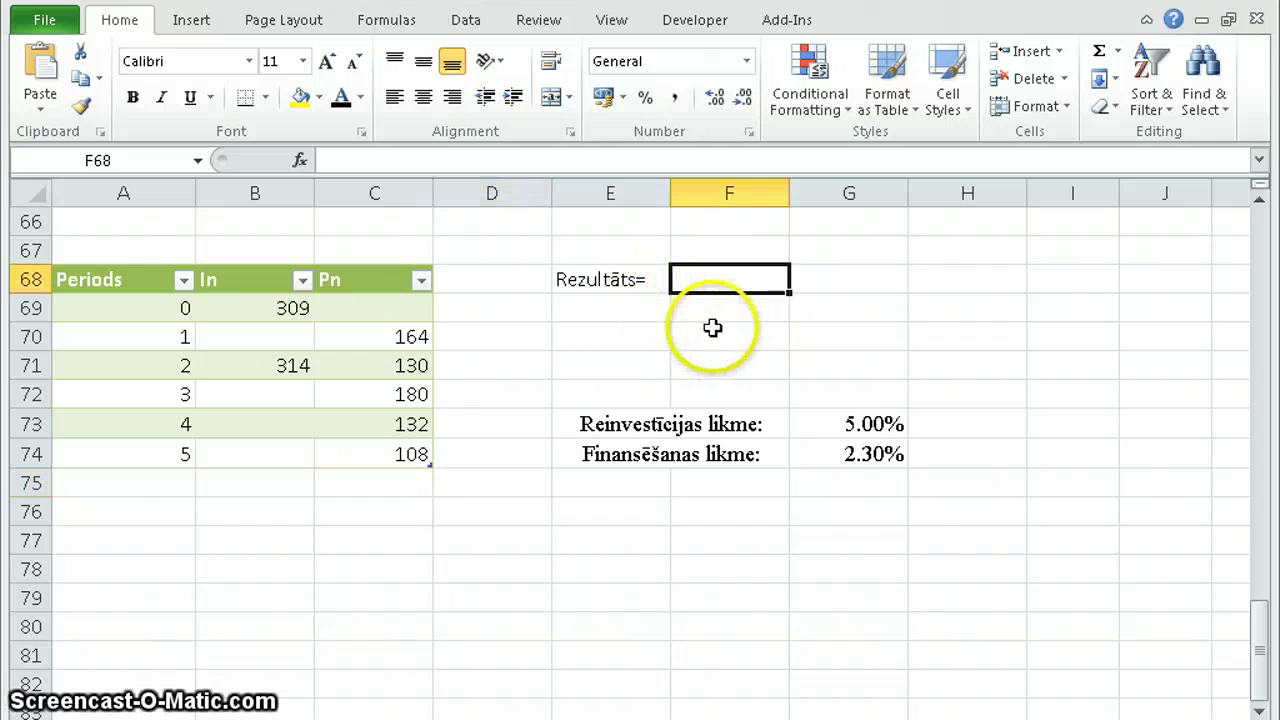
text(=)
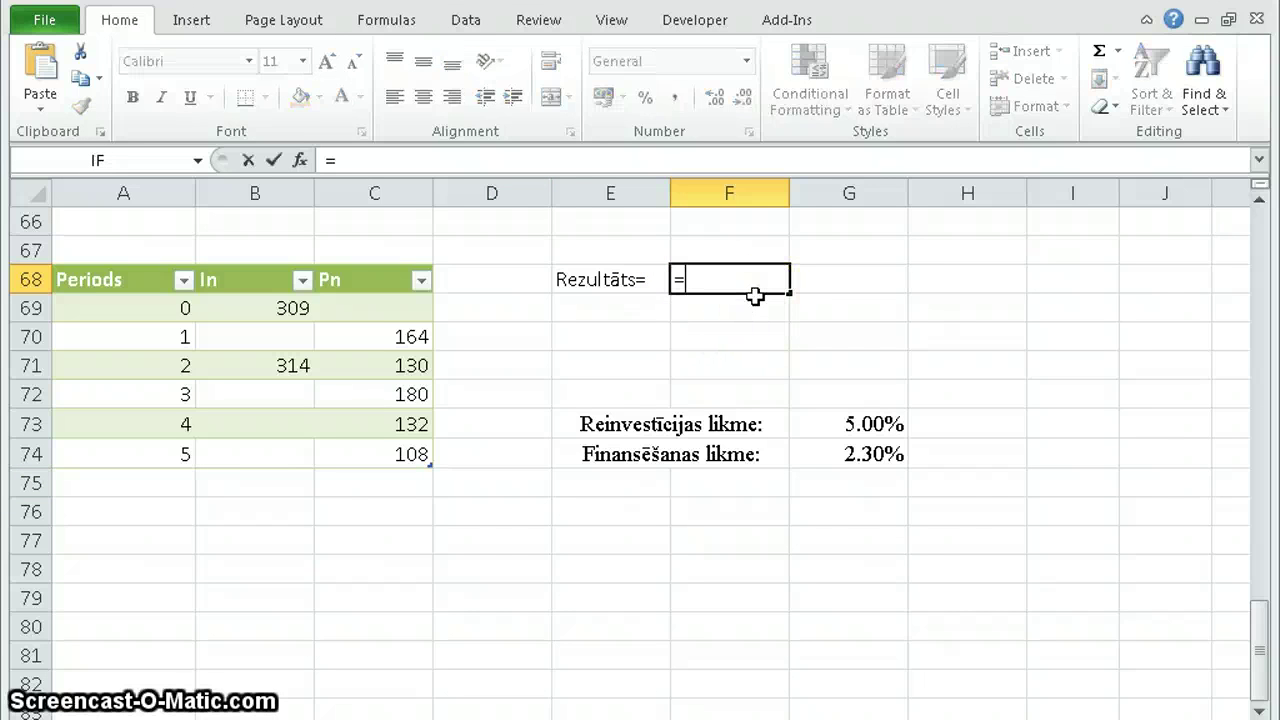
text(irr)
key(Tab)
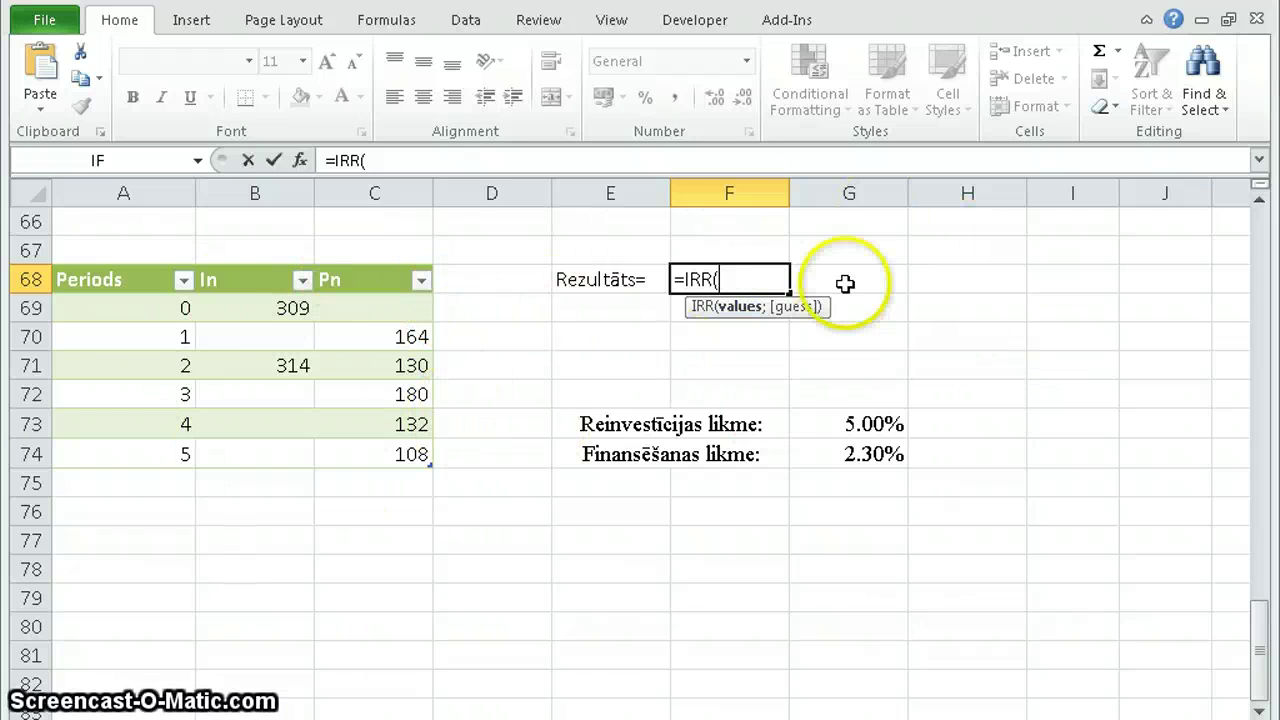
drag(371, 312, 375, 452)
click(803, 285)
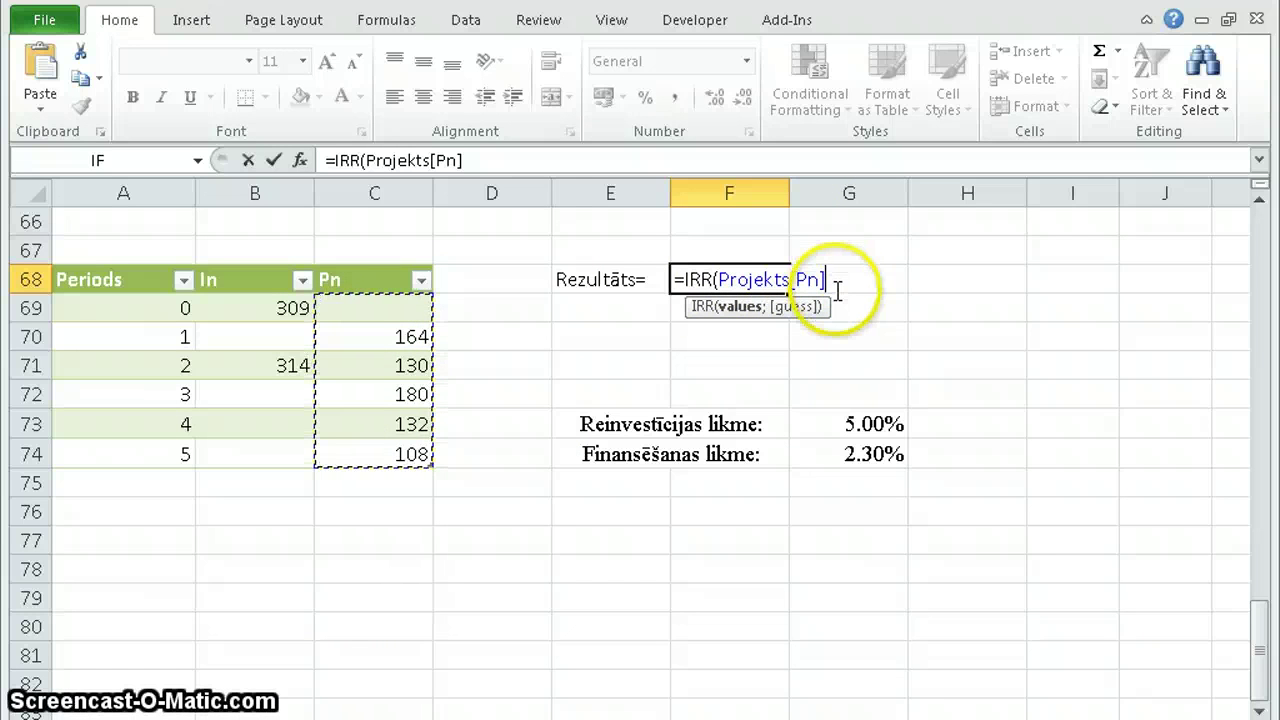
text(-)
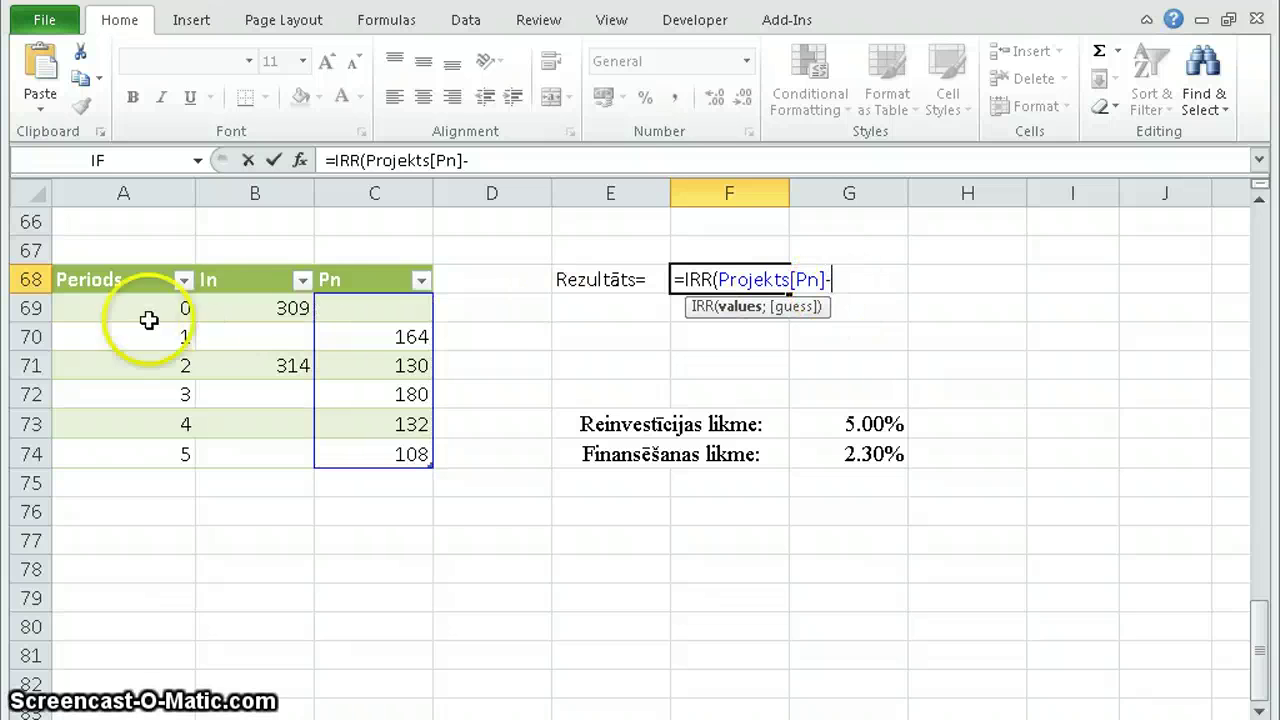
drag(260, 312, 291, 450)
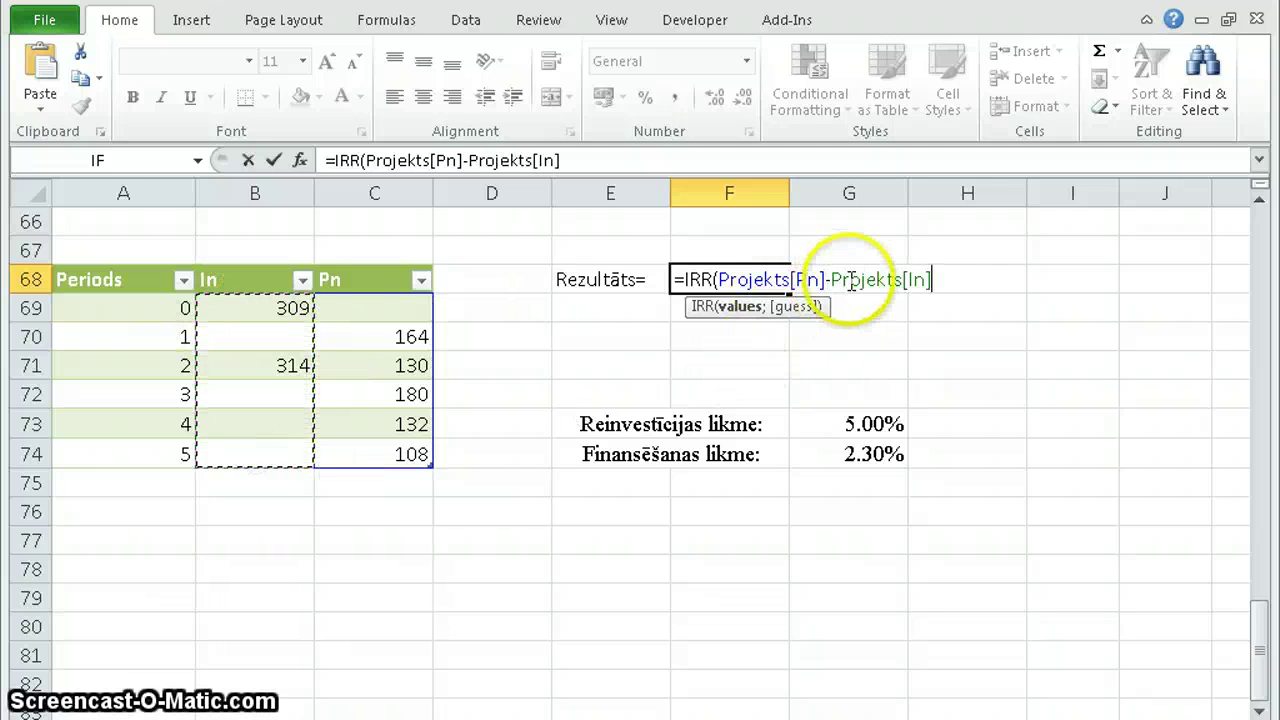
text())
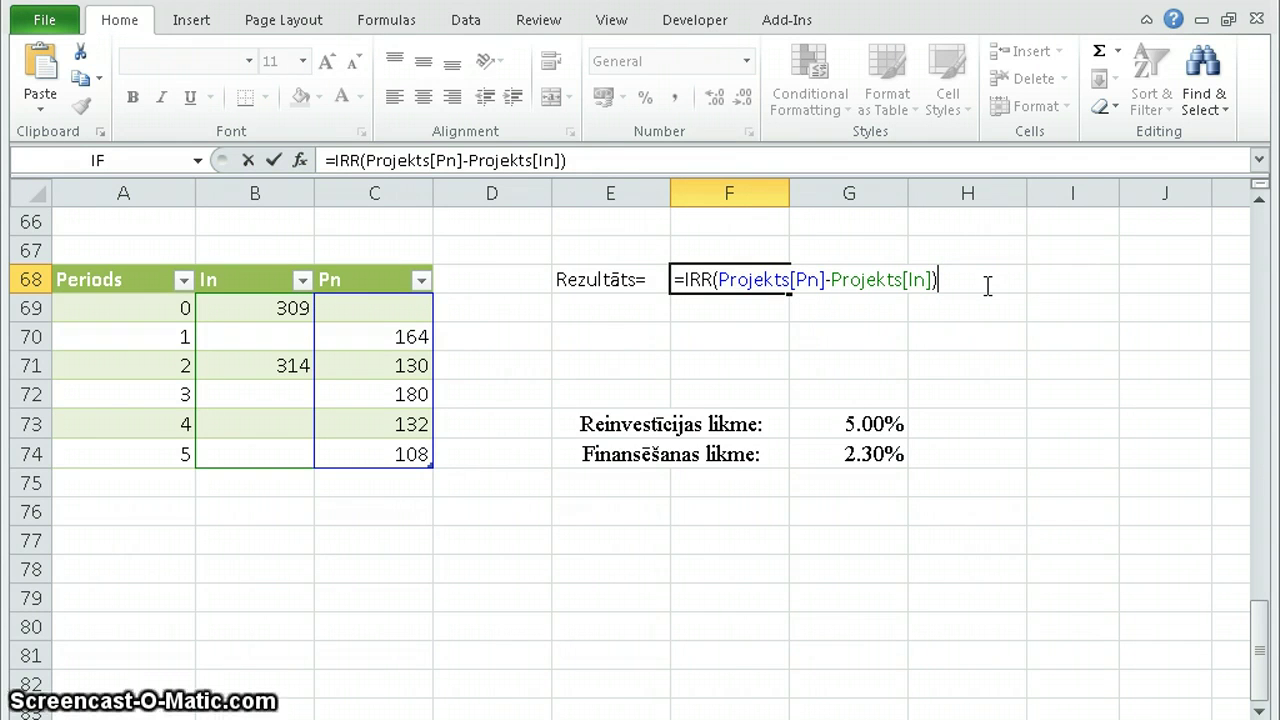
key(ctrl+shift+Return)
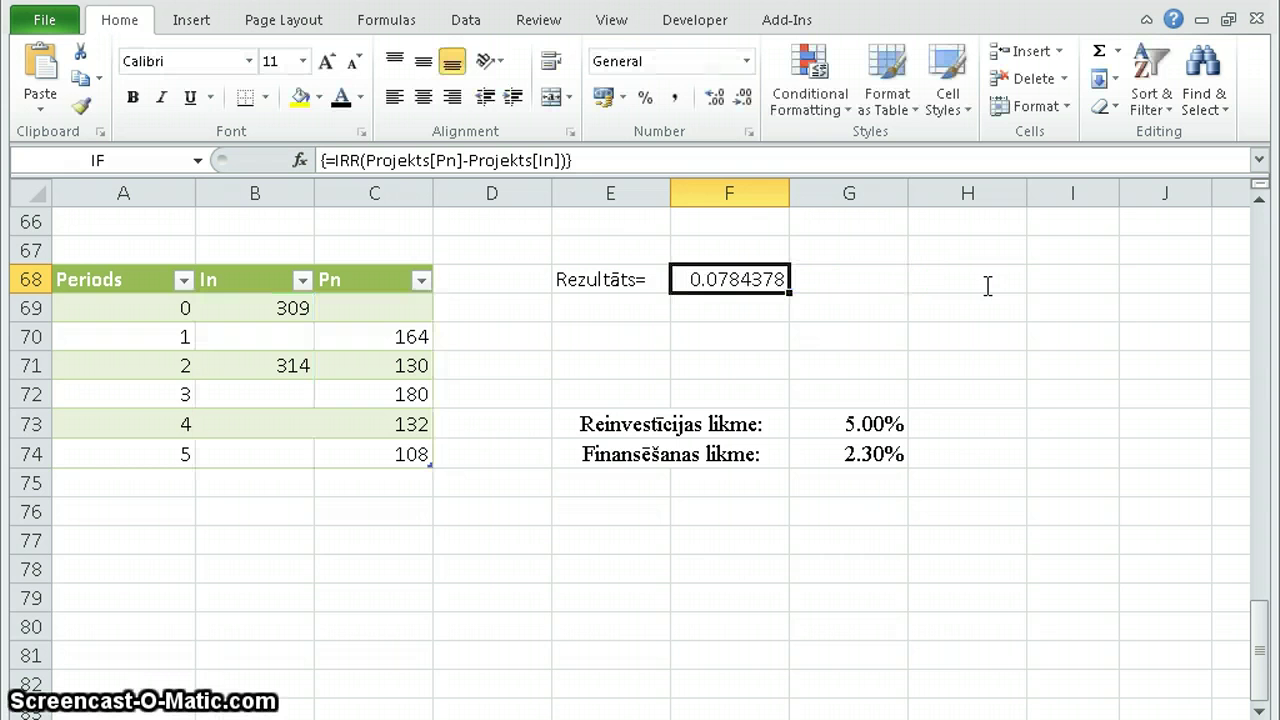
- Format the IRR result in F68 as a percentage with two decimal places
click(645, 97)
click(714, 97)
click(714, 97)
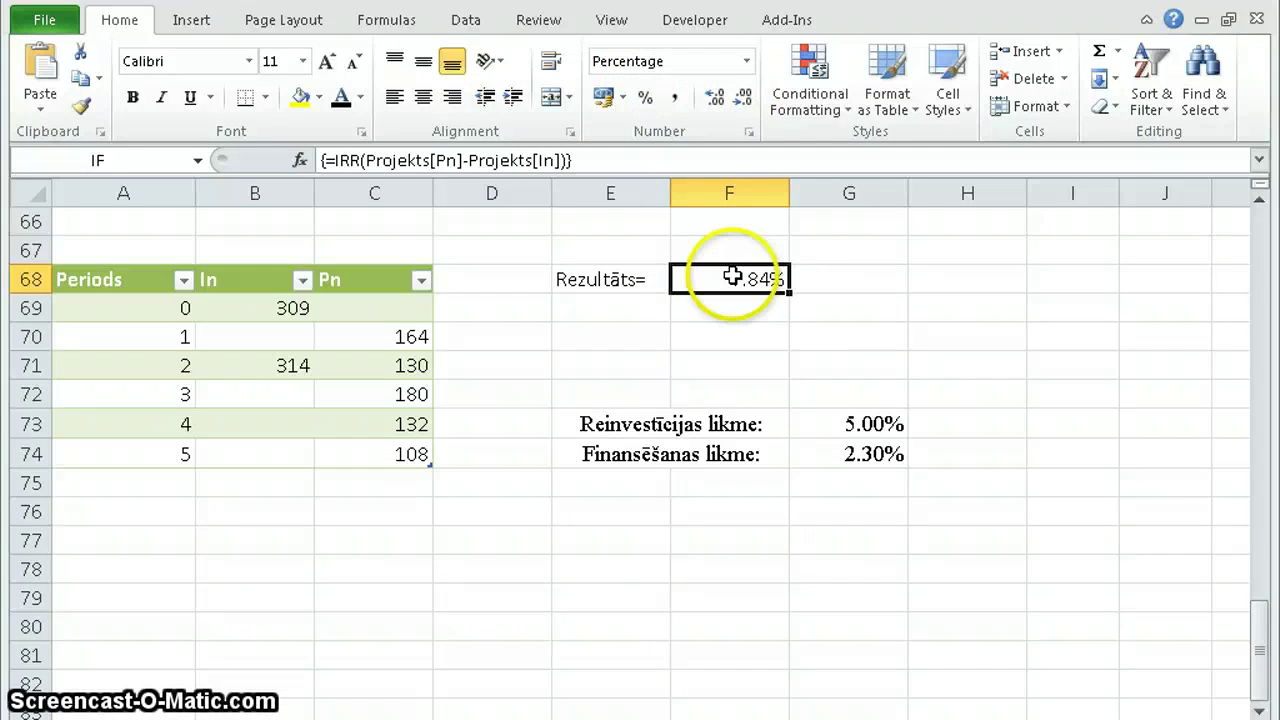
key(shift+F2)
drag(763, 297, 748, 281)
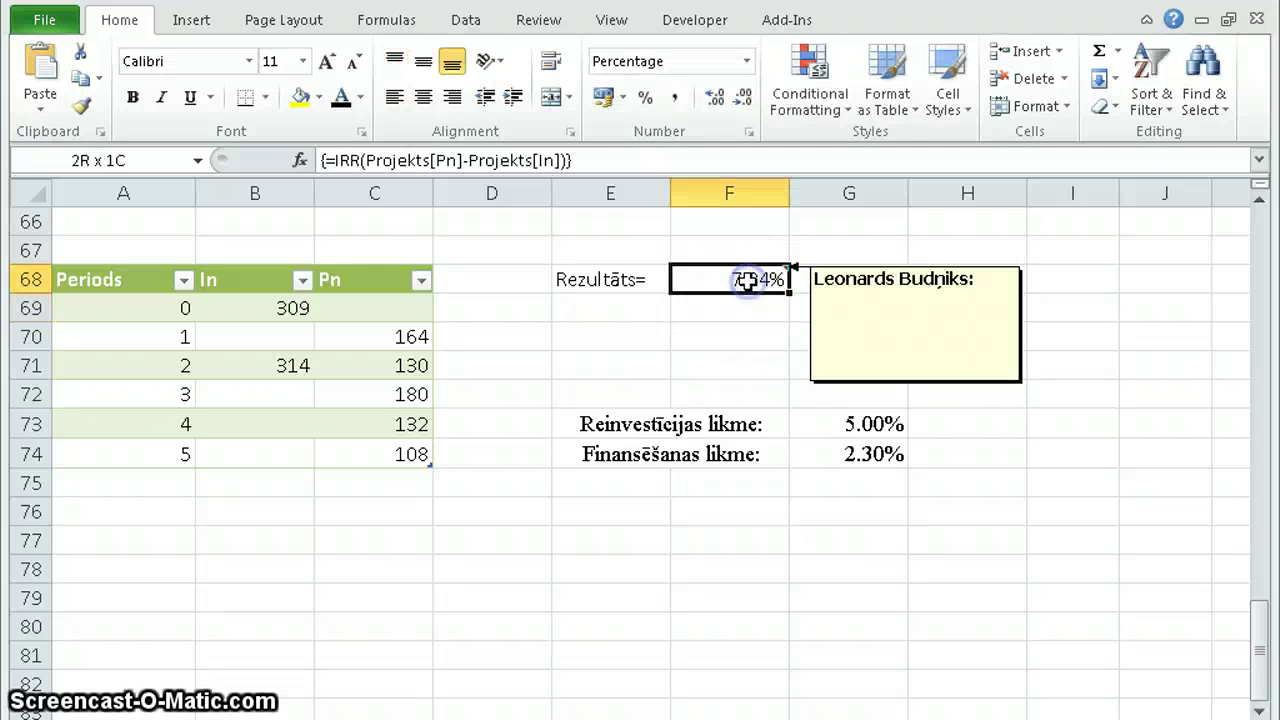
right_click(752, 282)
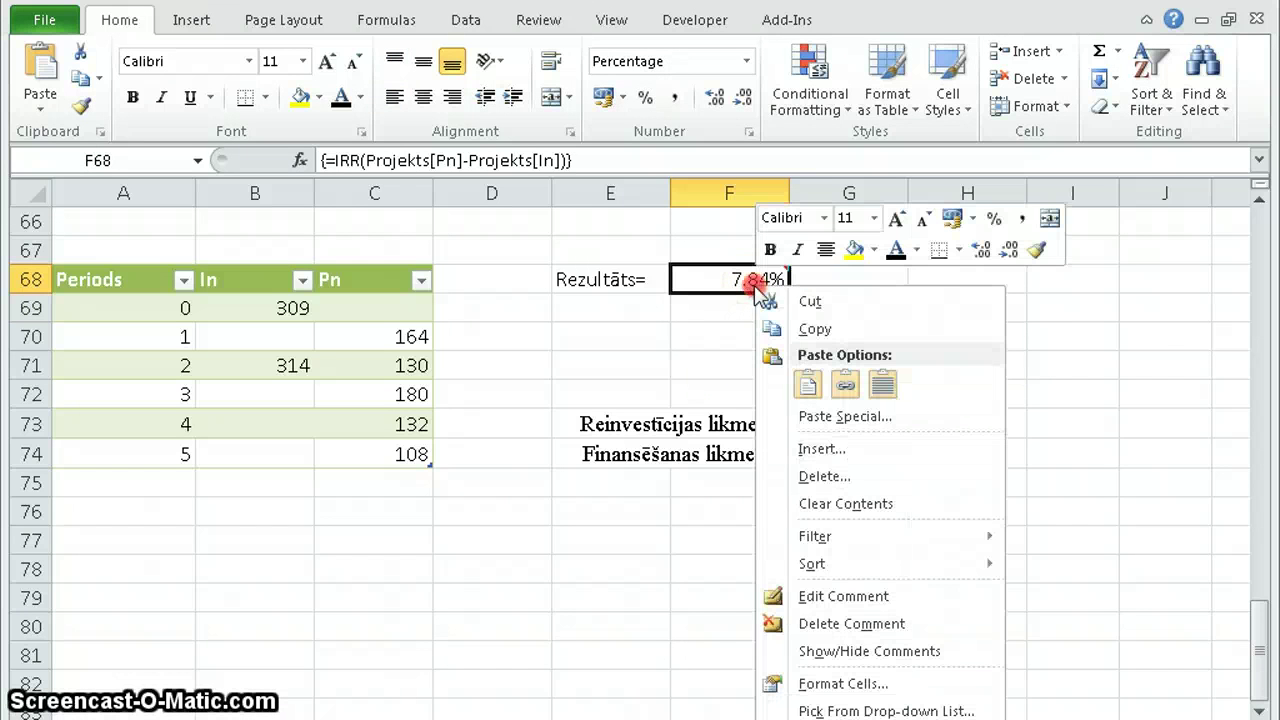
click(848, 623)
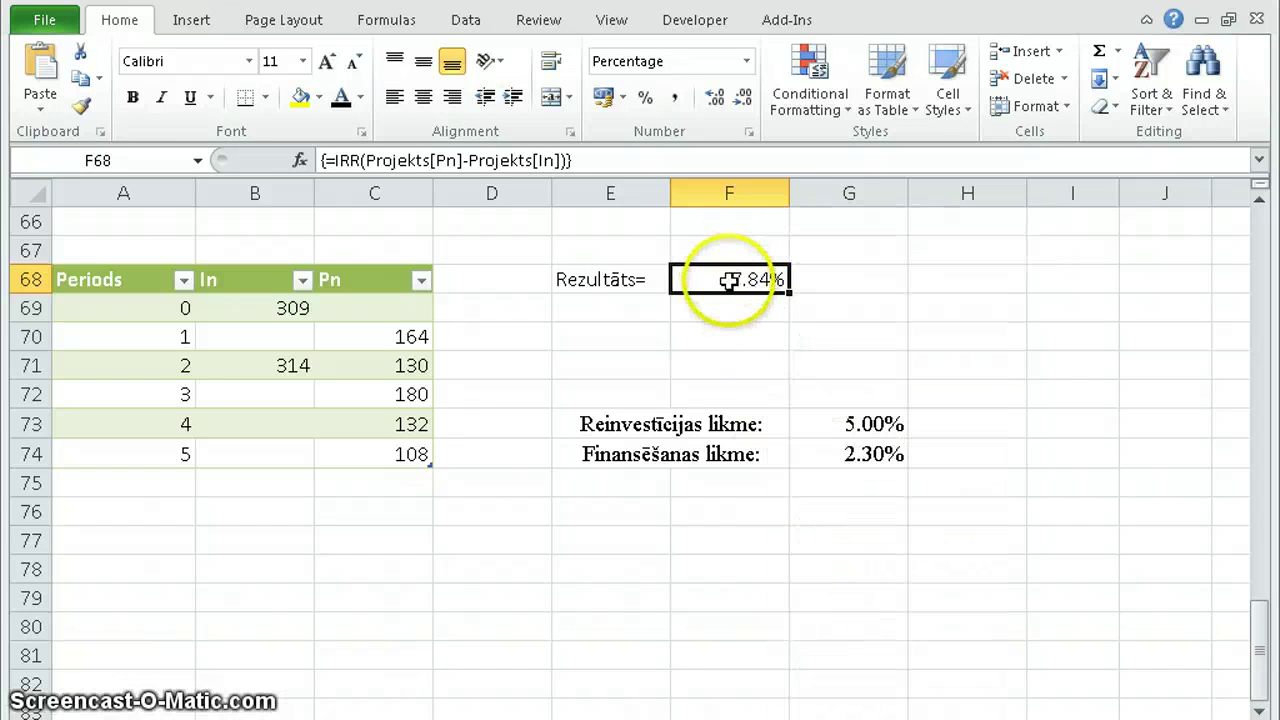
- Review the table column references in the IRR formula in F68 and recommit it as an array formula
double_click(745, 276)
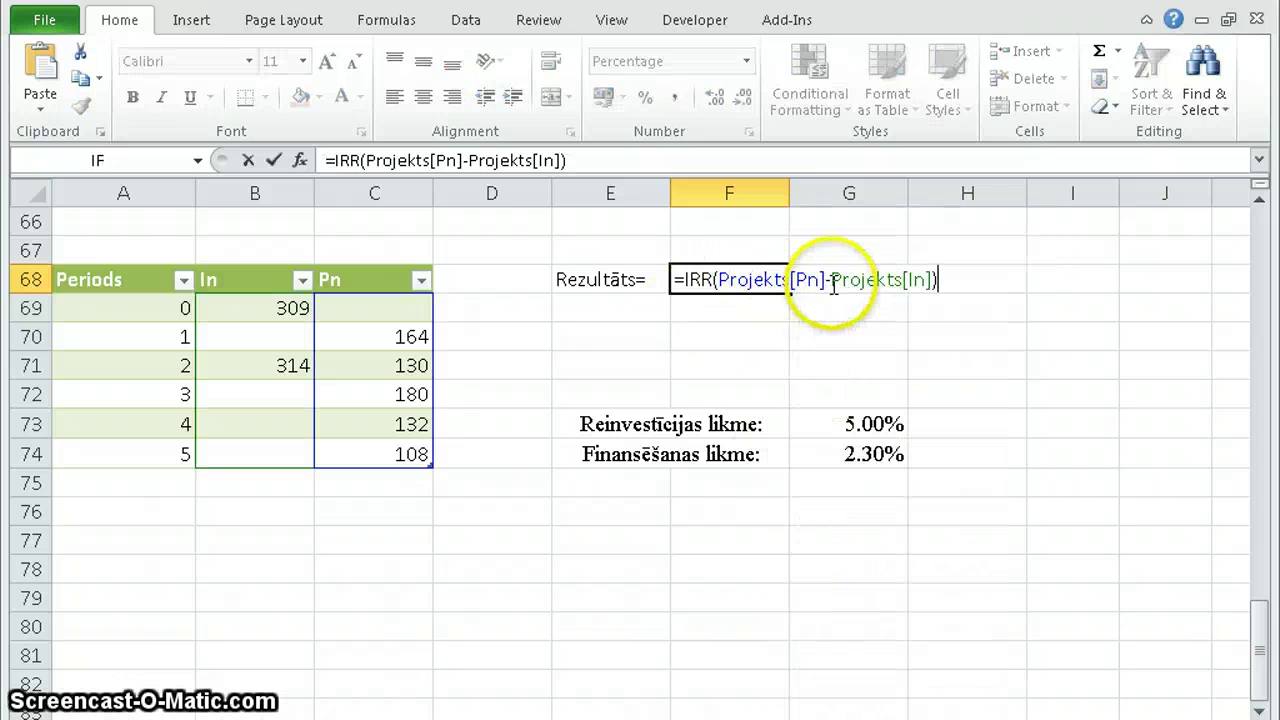
drag(826, 280, 718, 281)
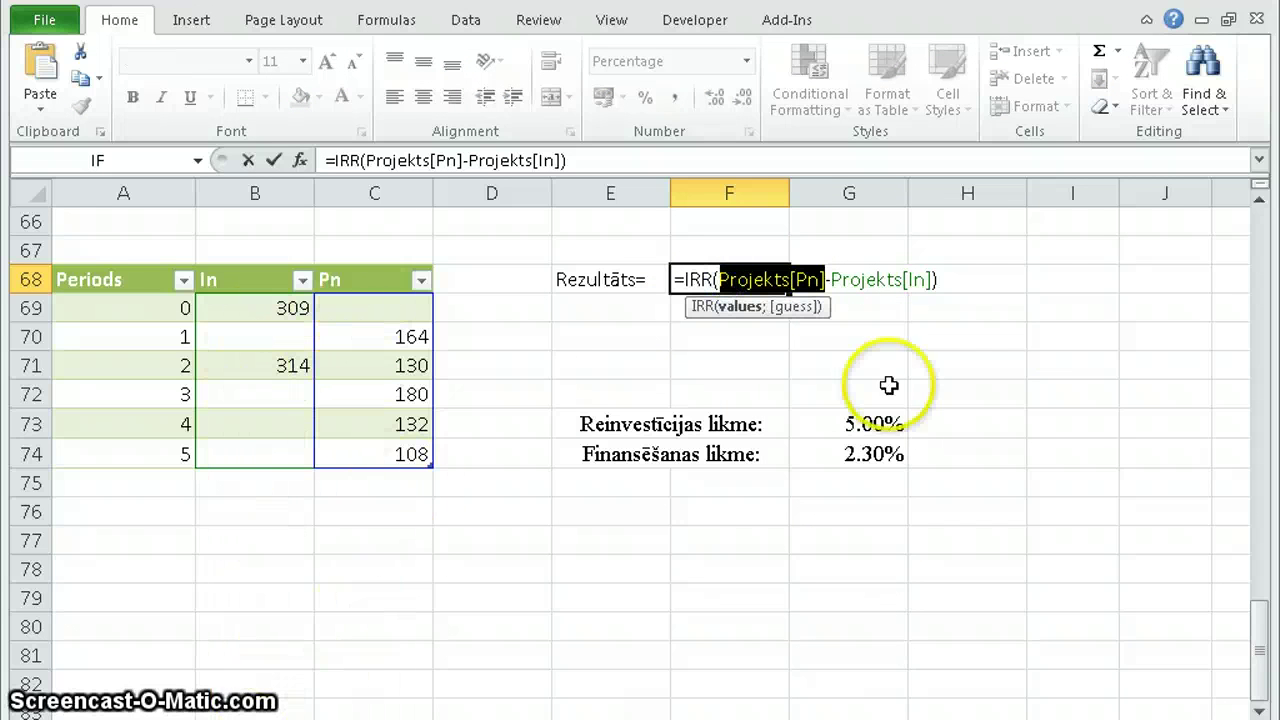
key(ctrl+shift+Return)
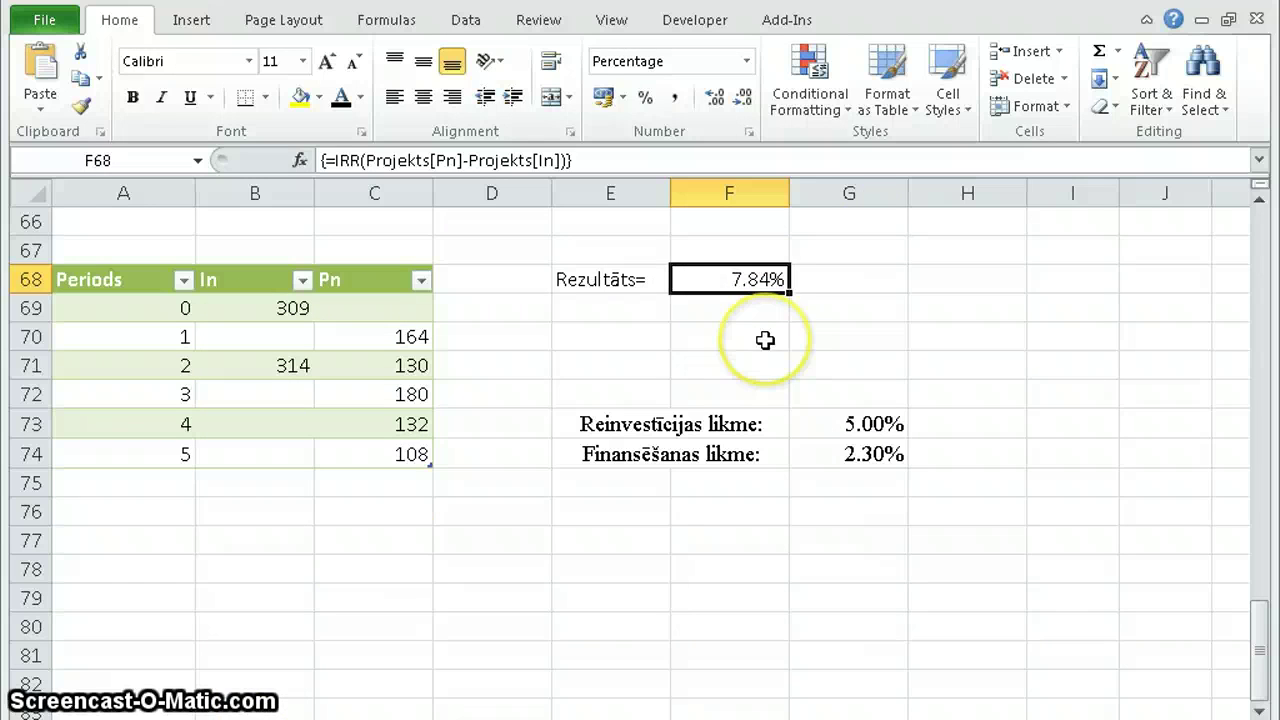
- Enter the array formula =MIRR(Projekts[Pn]-Projekts[In];G74;G73) in cell F69 below the IRR result
click(745, 316)
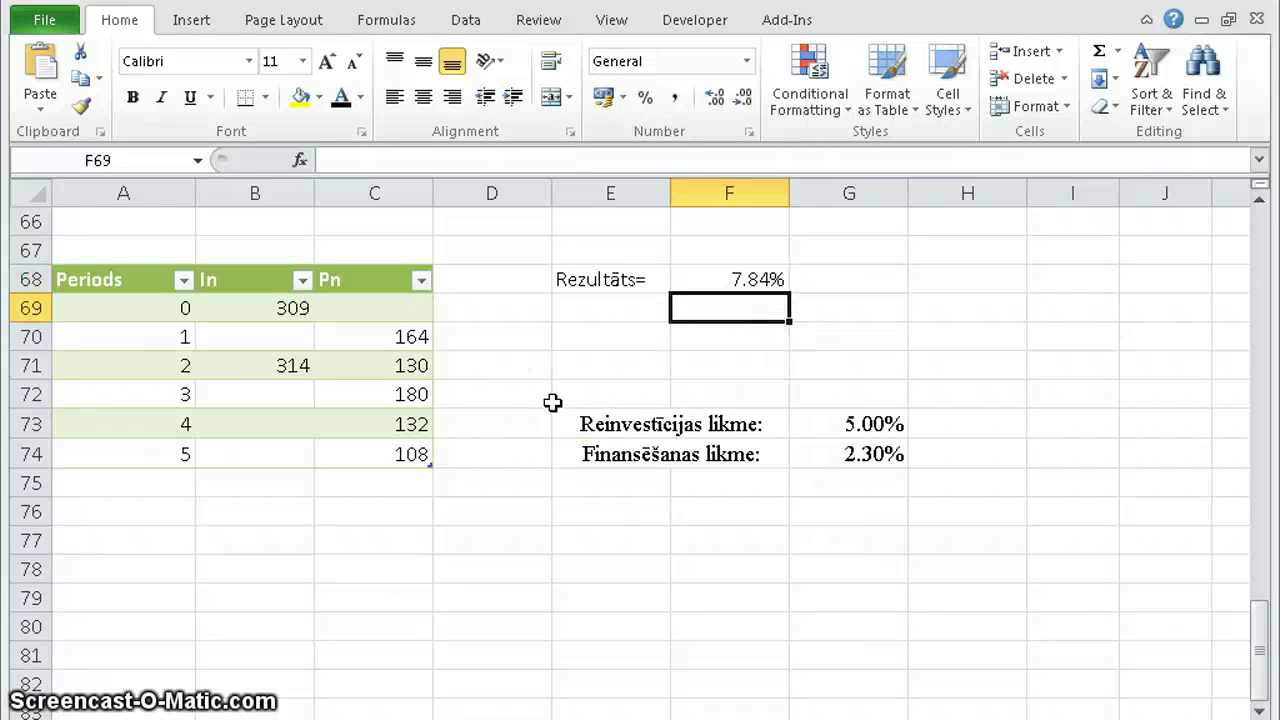
text(=mir)
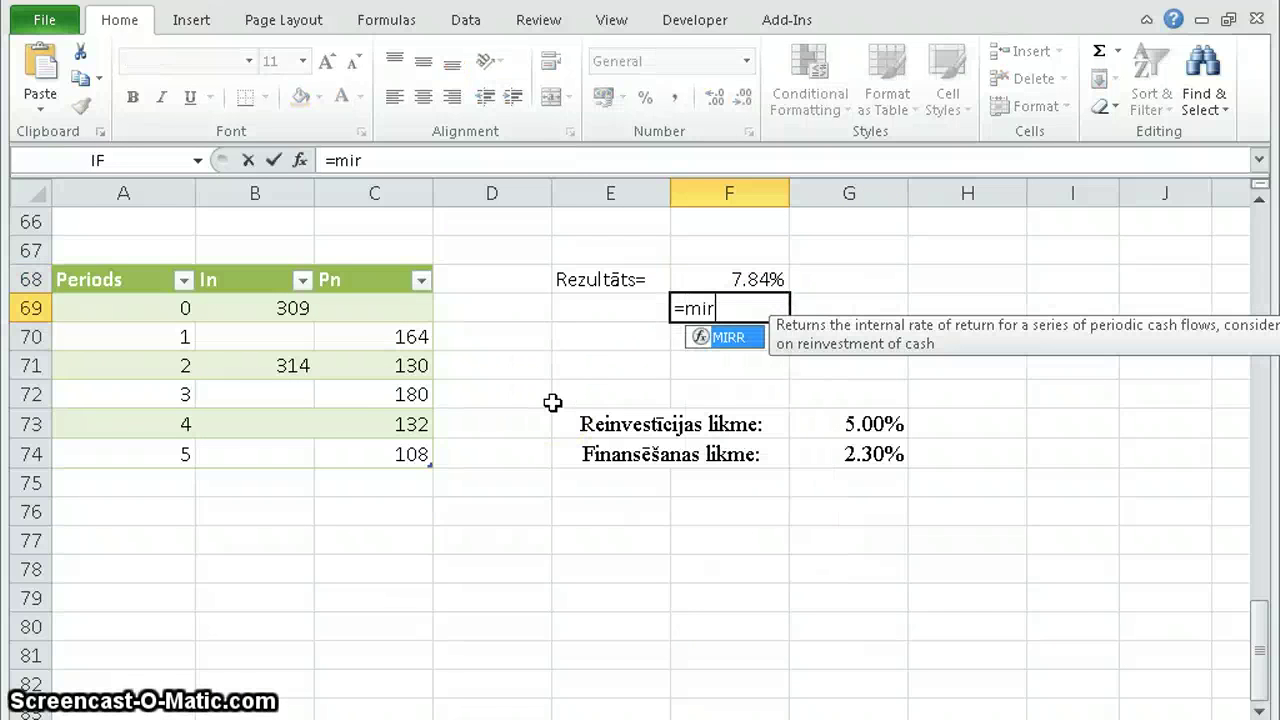
key(Tab)
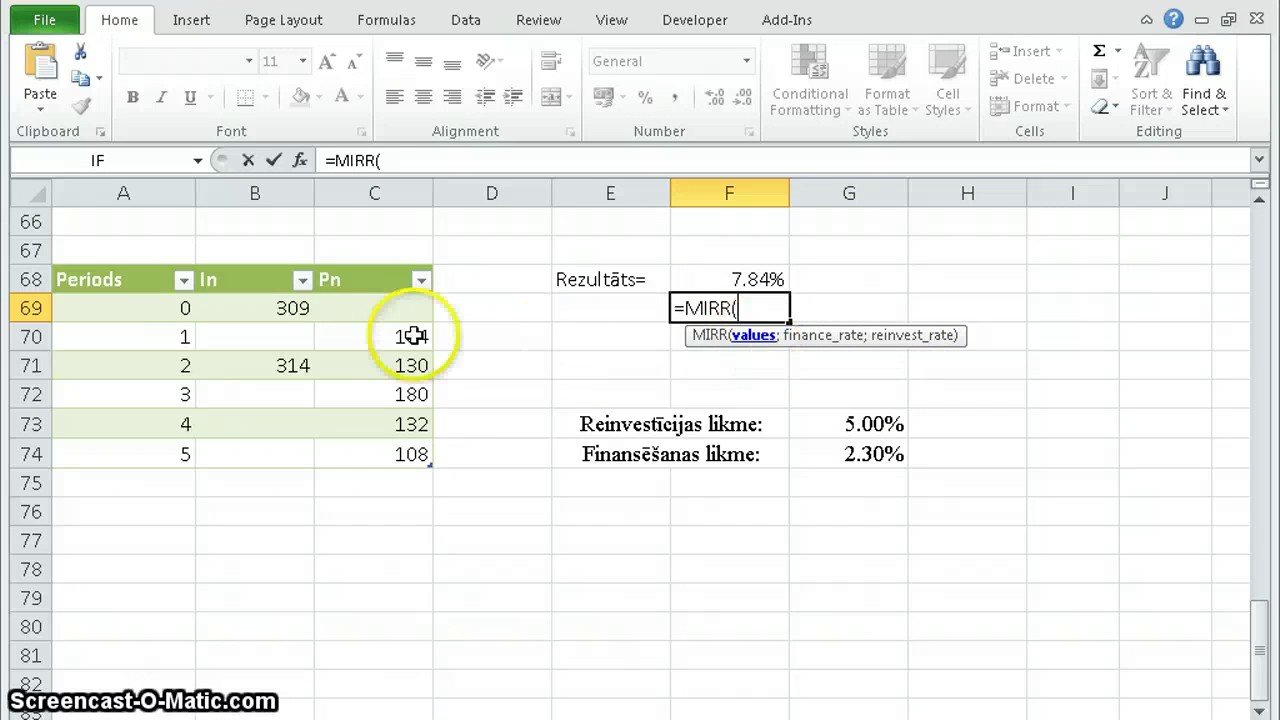
drag(366, 298, 374, 449)
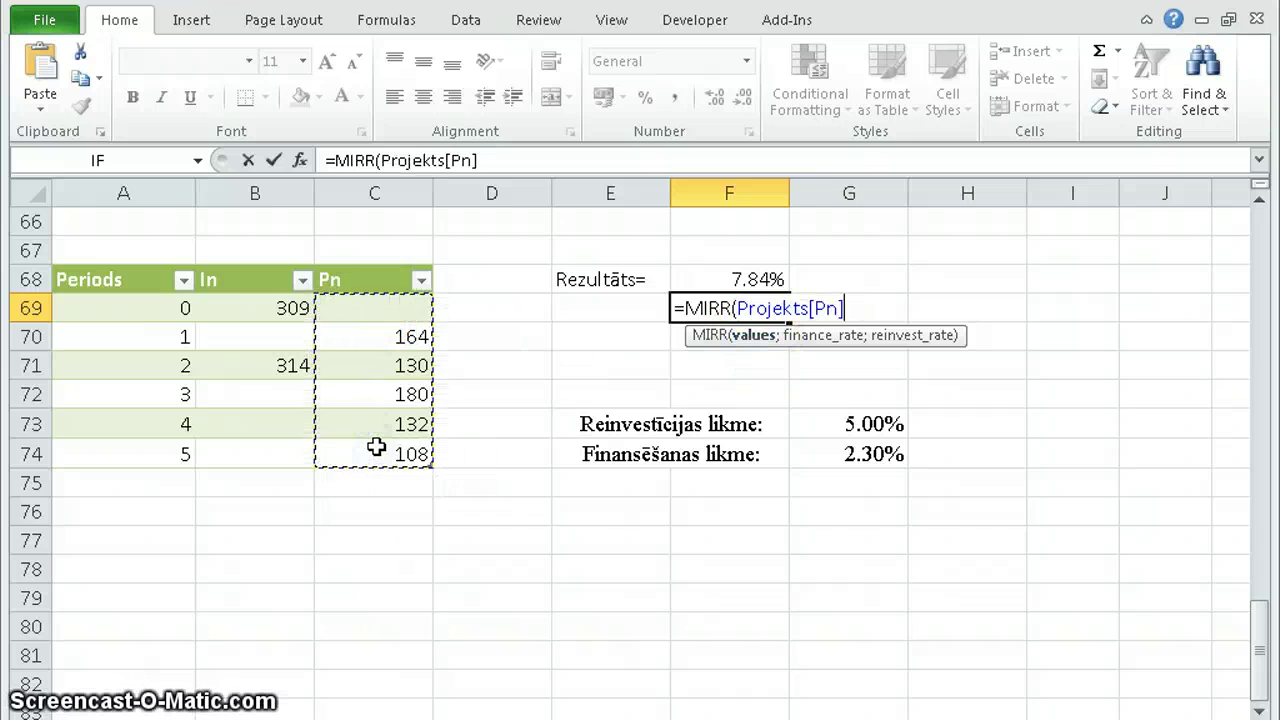
text(-)
drag(272, 305, 274, 448)
text(;)
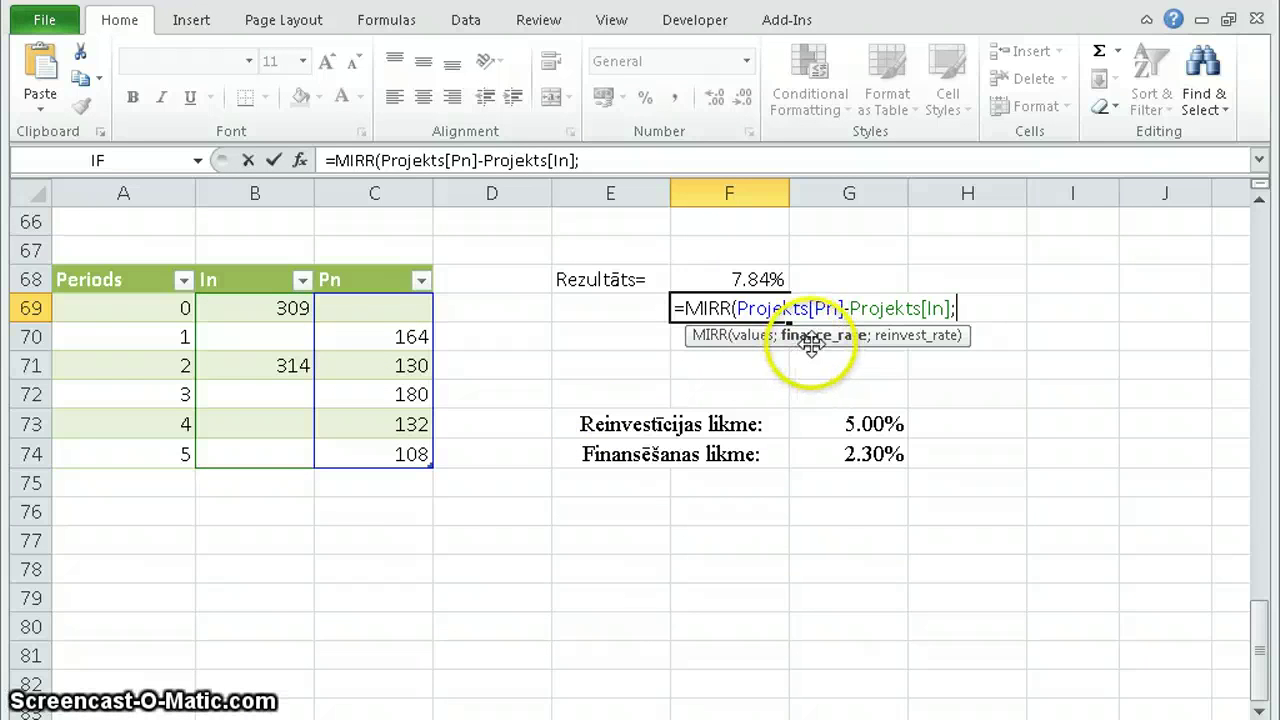
click(870, 453)
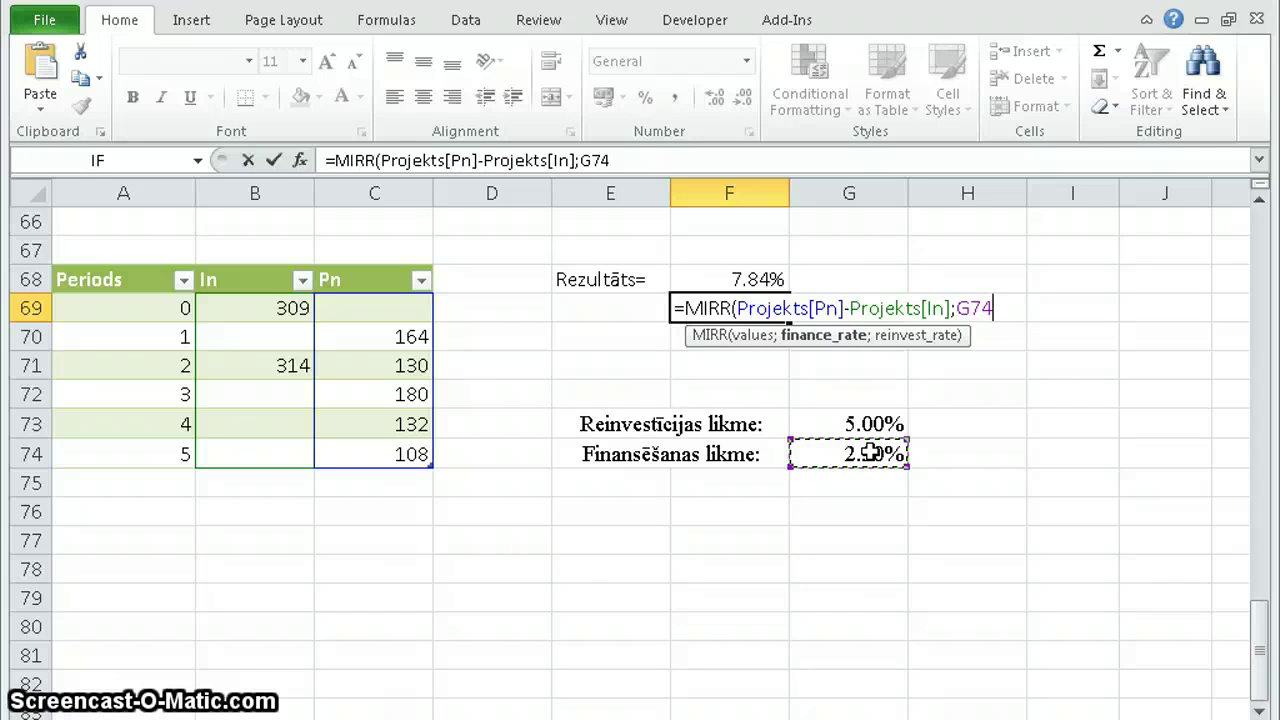
text(;)
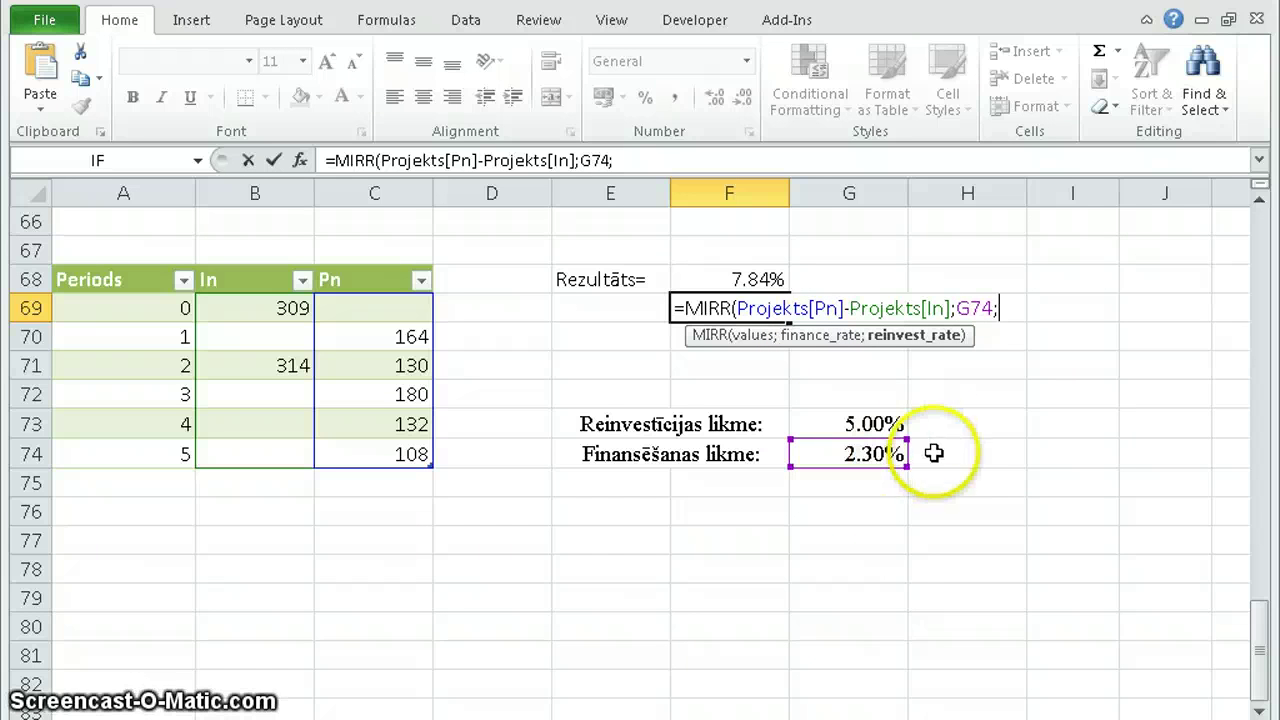
click(876, 424)
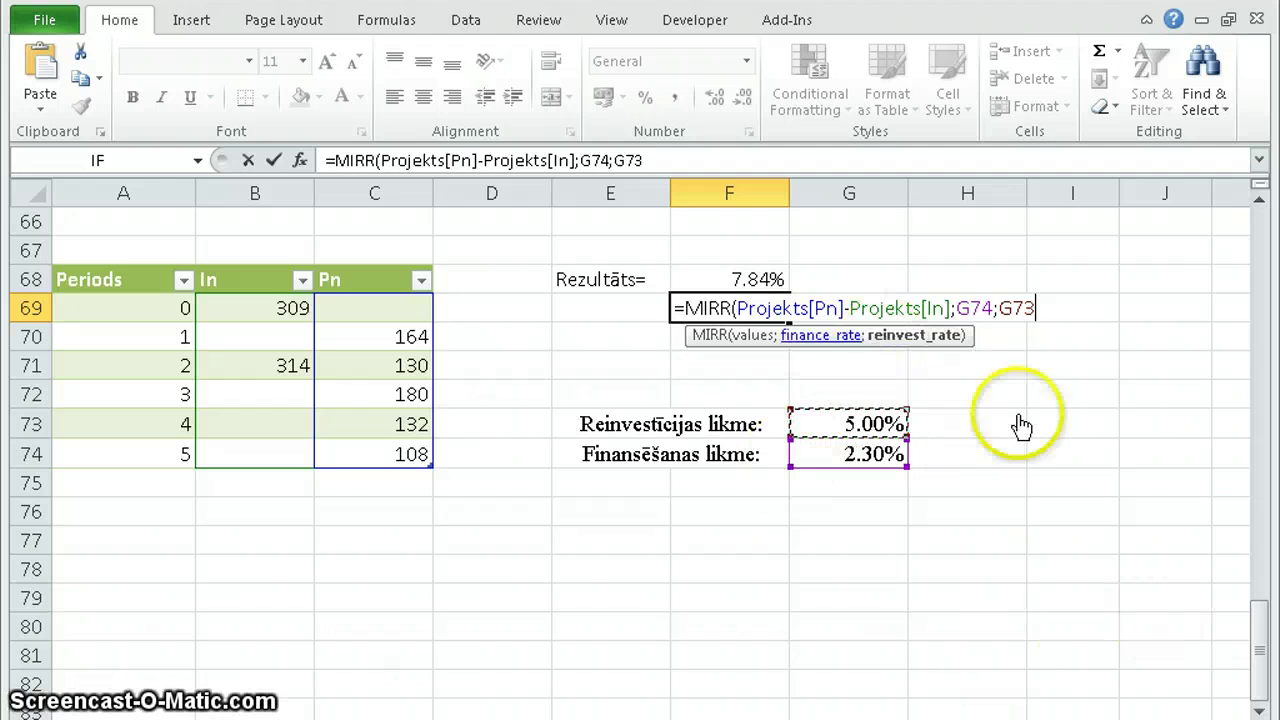
text())
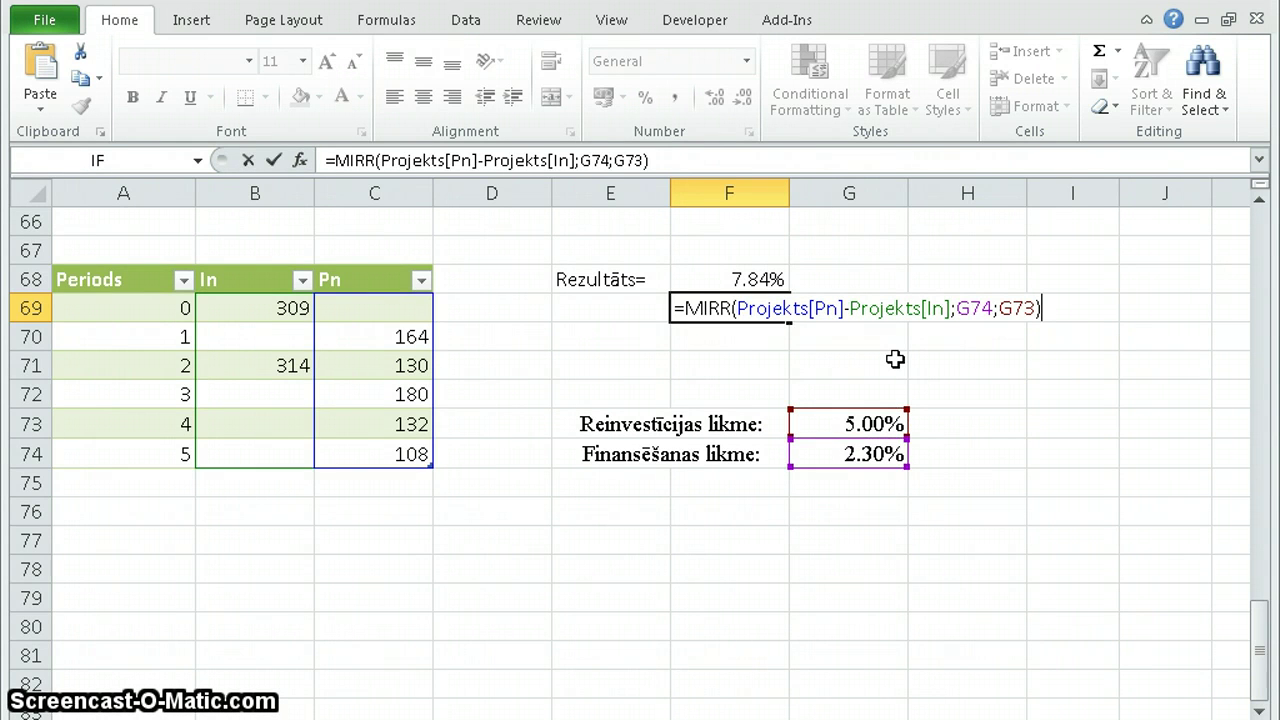
key(ctrl+shift+Return)
- Format the MIRR result in F69 as a percentage with two decimal places
key(Down)
key(Up)
key(Right)
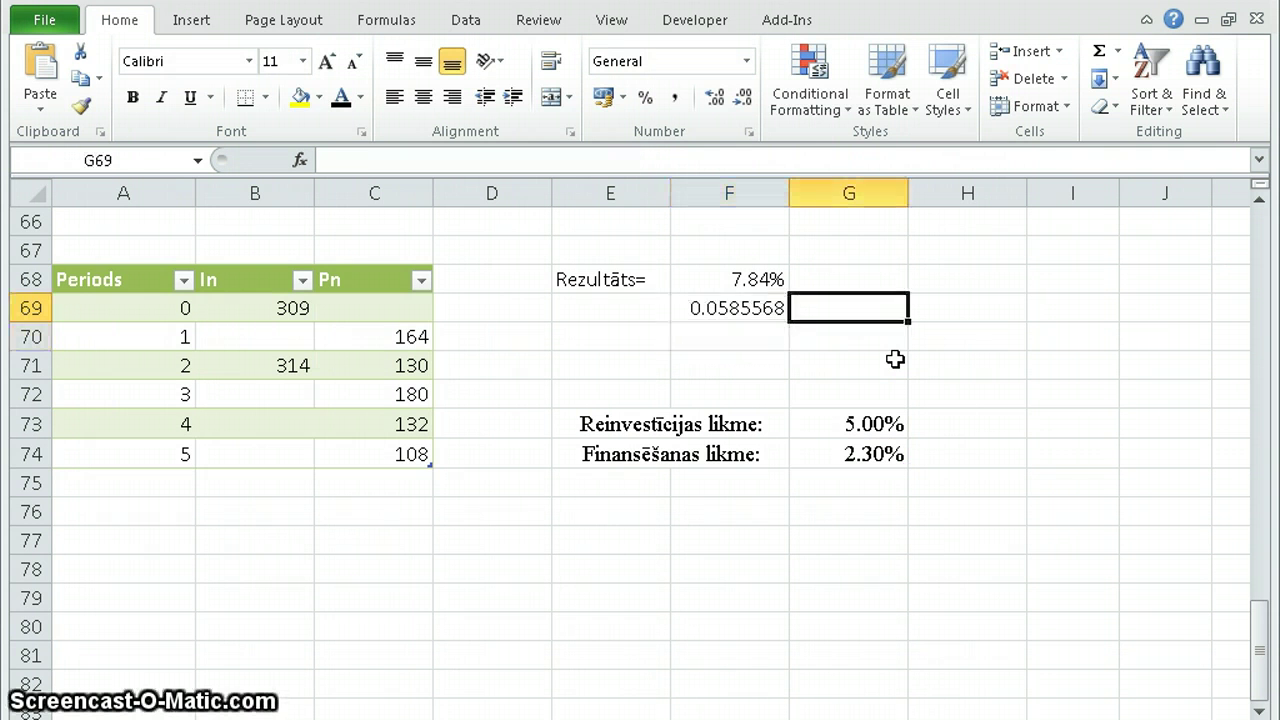
key(Down)
key(Left)
key(Up)
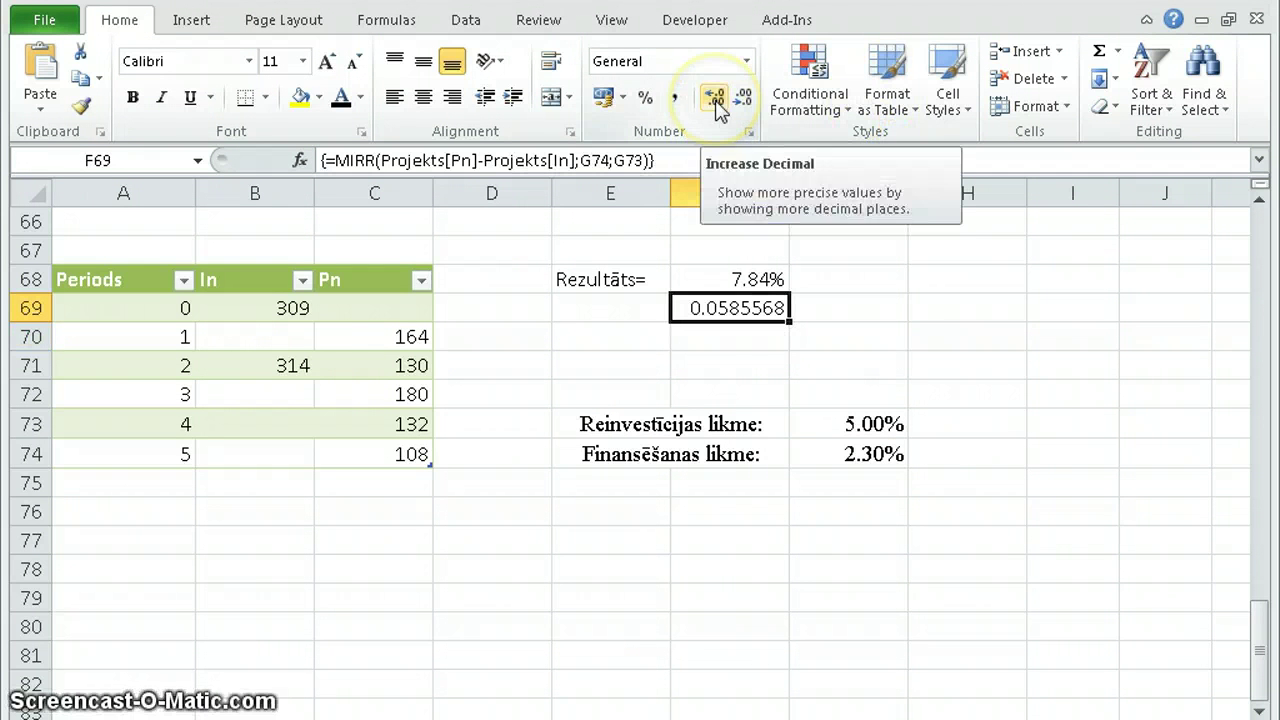
click(645, 98)
click(716, 100)
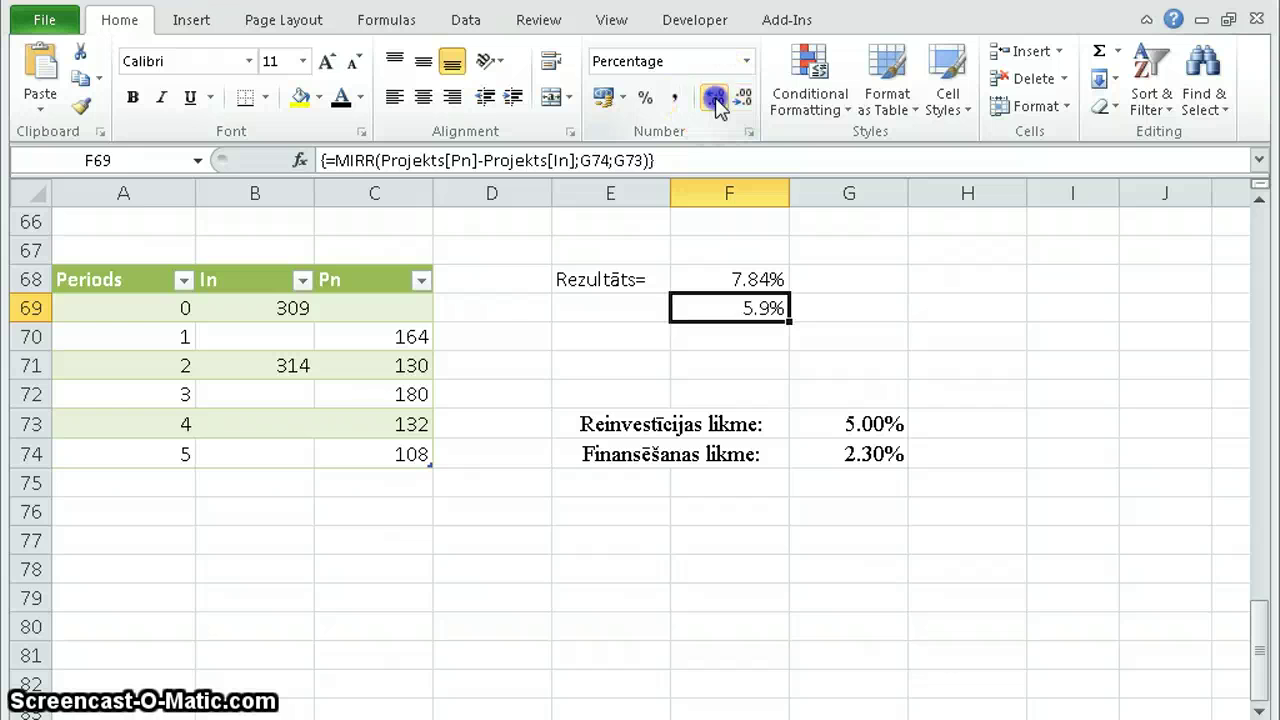
click(716, 100)
click(808, 374)
- Compare the results in F68:F69 with the exercise workbook's indicator by switching its option between IRR and MIRR
drag(758, 286, 749, 304)
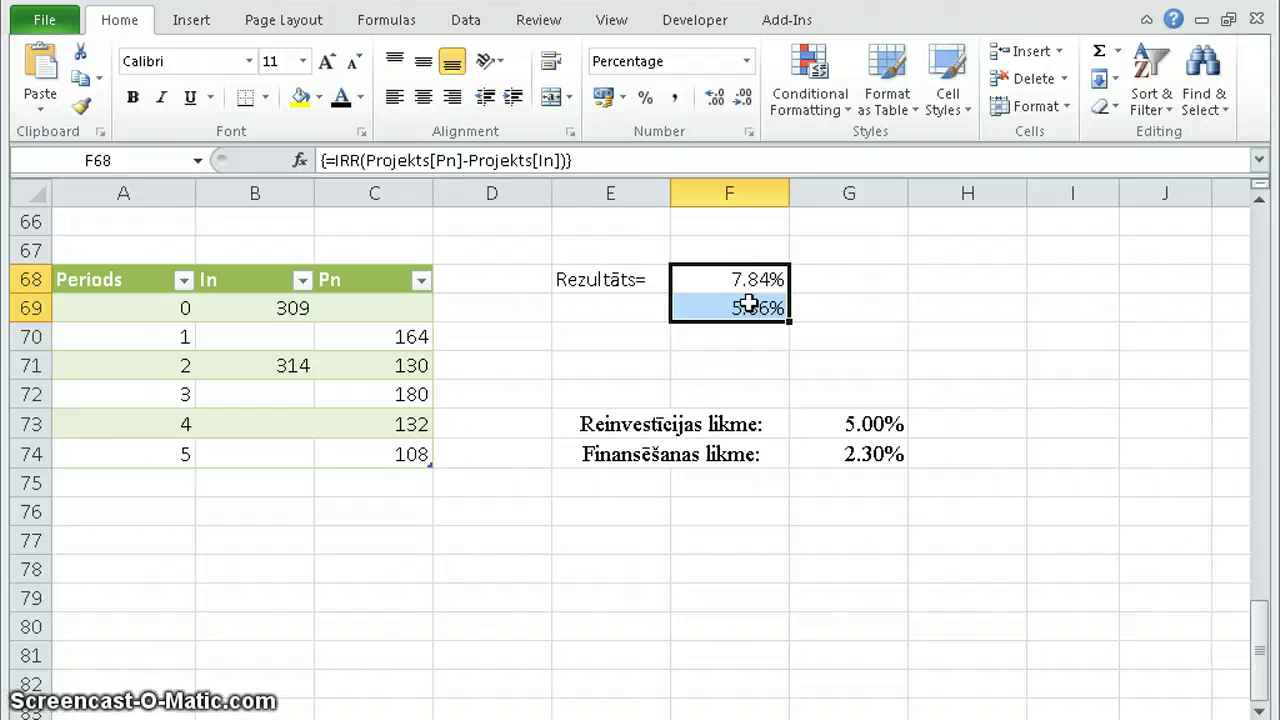
key(alt+Tab)
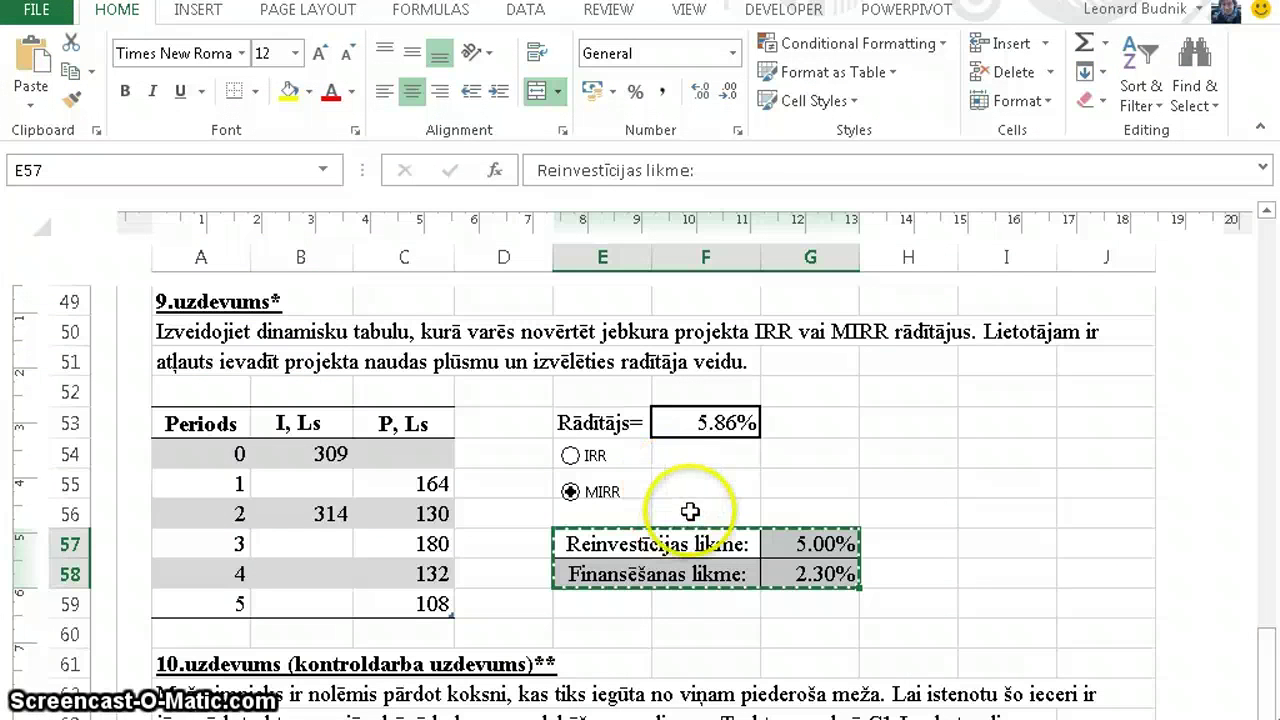
click(707, 483)
key(Escape)
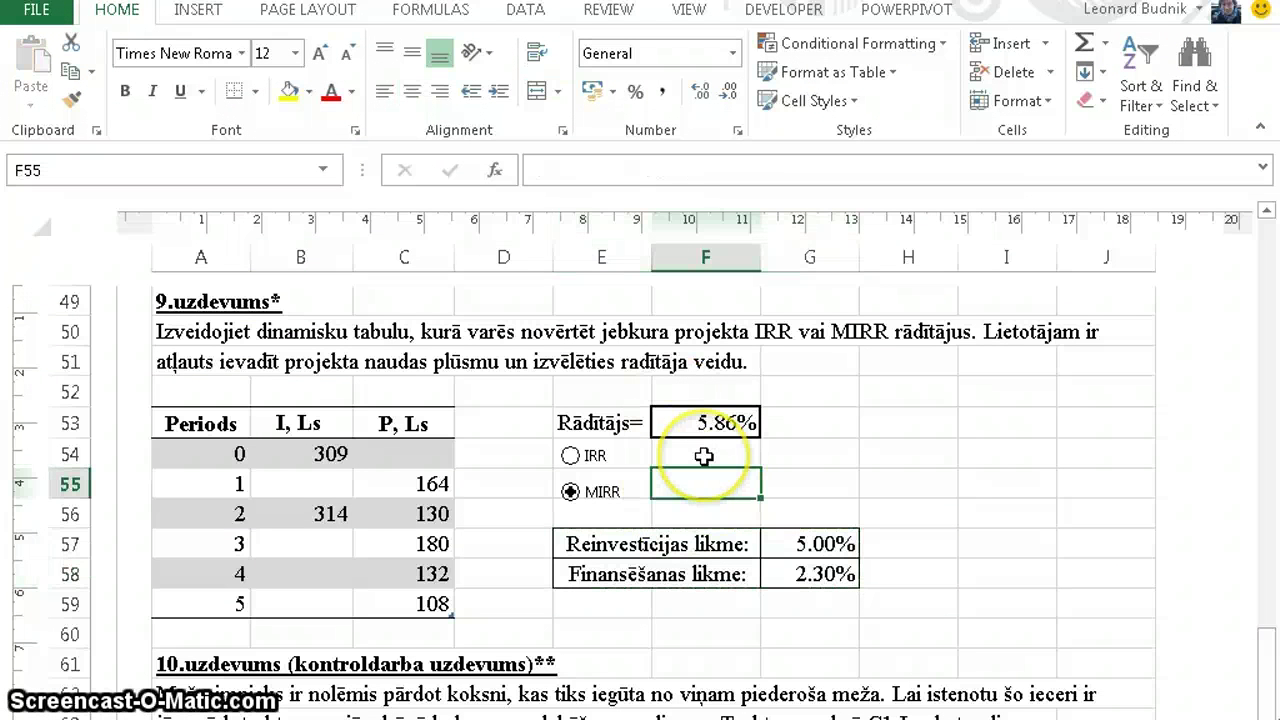
click(574, 458)
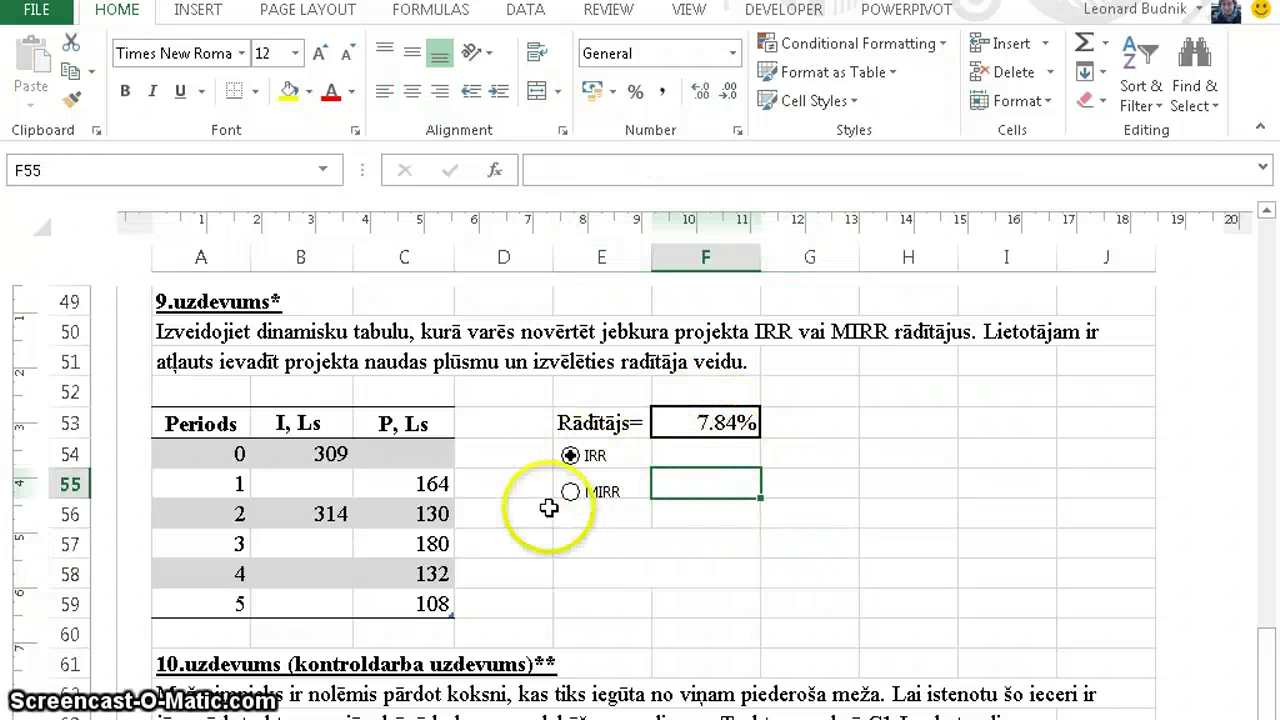
click(572, 491)
click(570, 455)
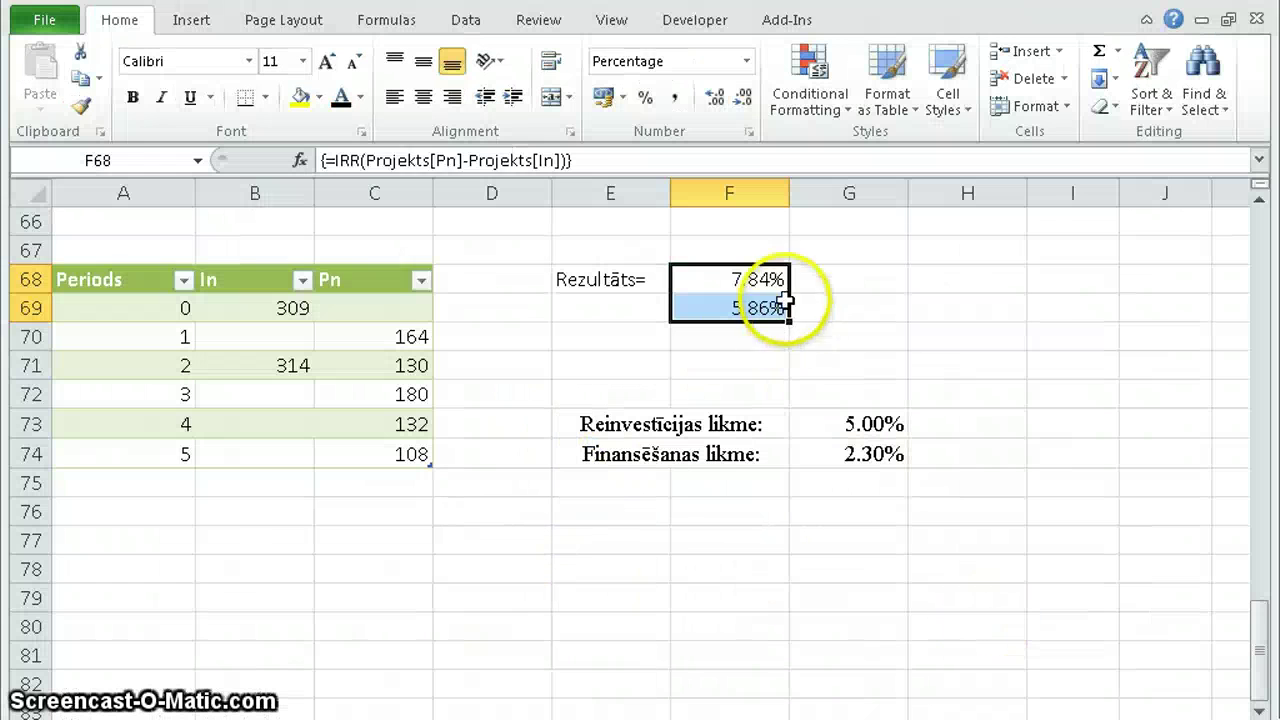
- Review the arguments of the MIRR formula in F69, recommit it as an array formula, and check it against the IRR formula in F68
click(749, 338)
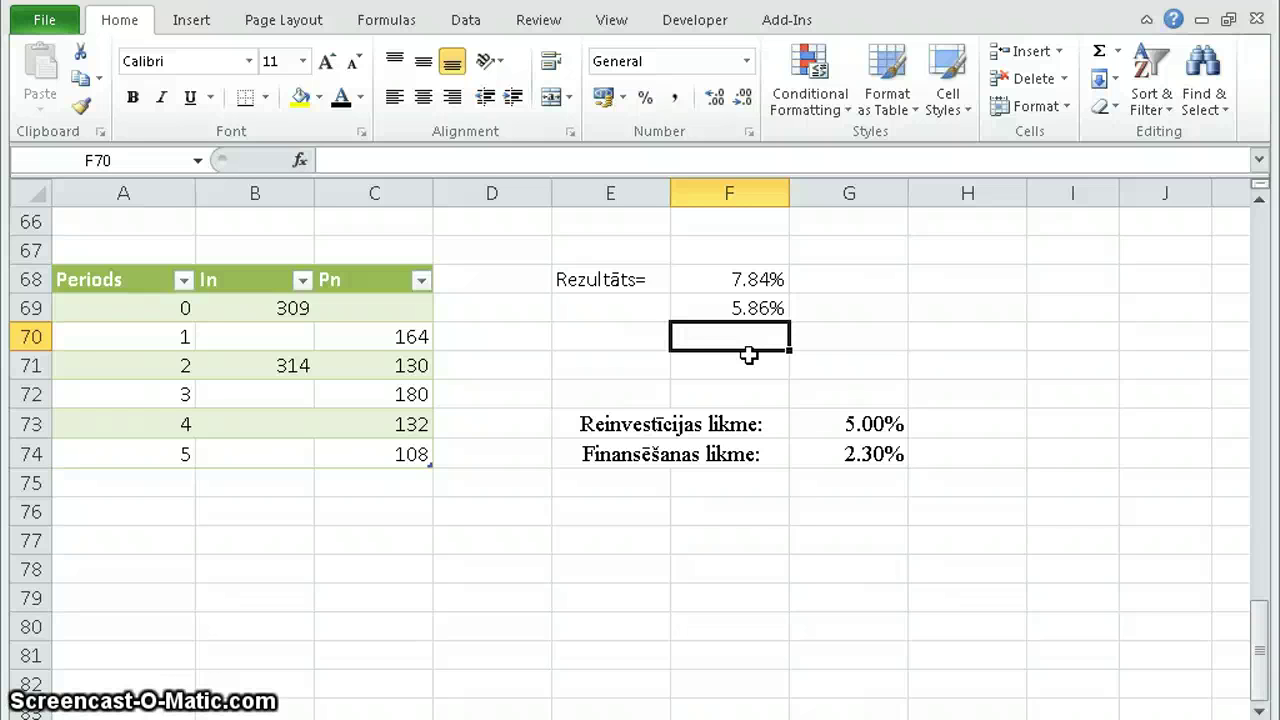
key(Up)
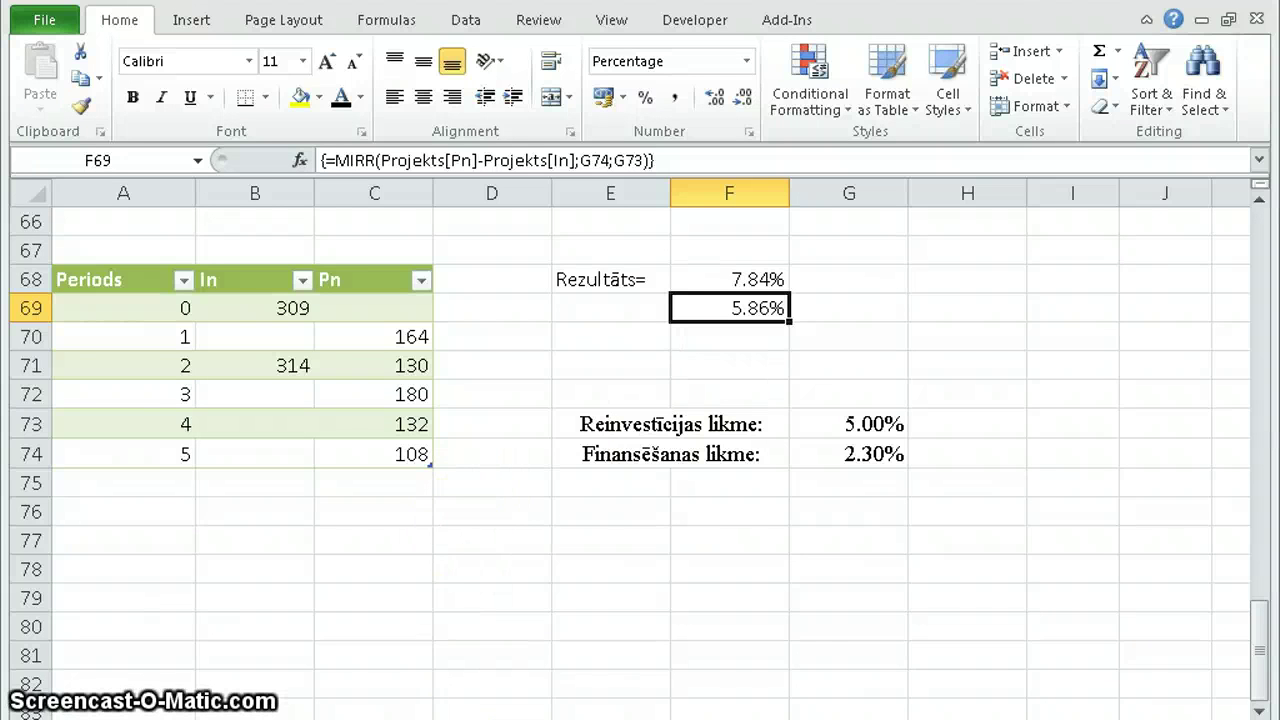
key(F2)
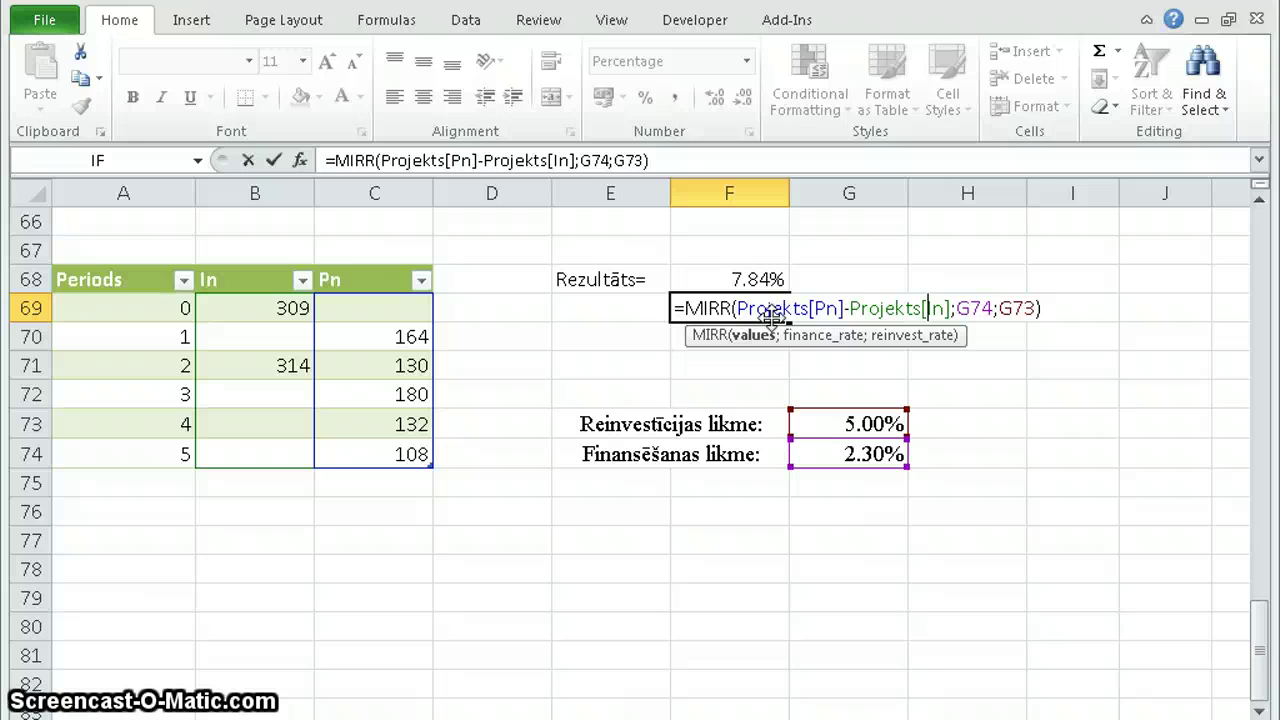
click(688, 299)
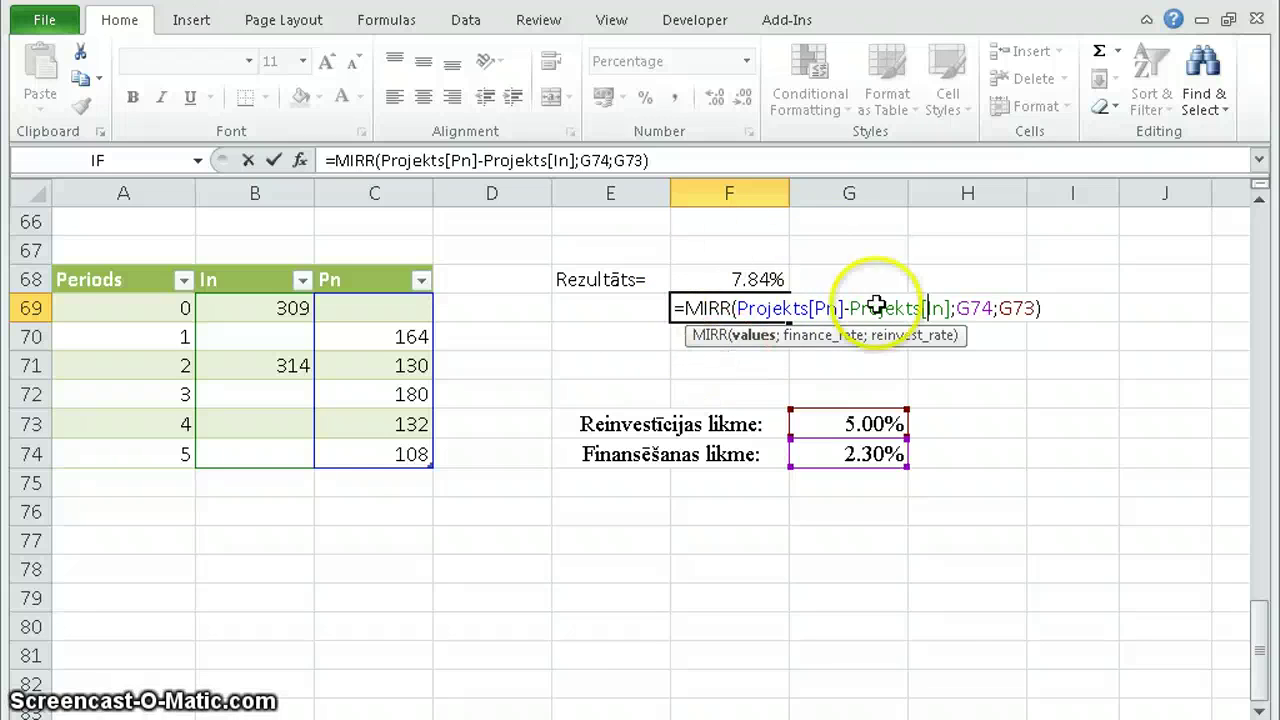
key(ctrl+shift+Return)
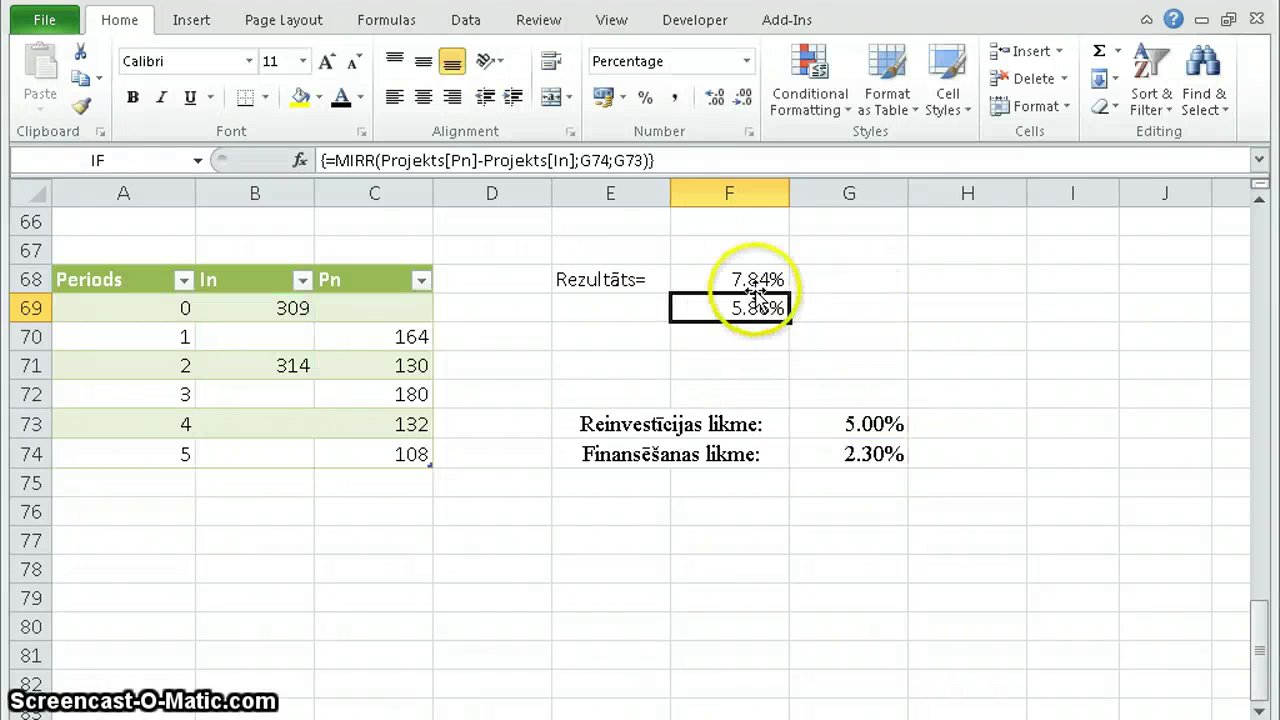
drag(755, 308, 752, 282)
click(755, 309)
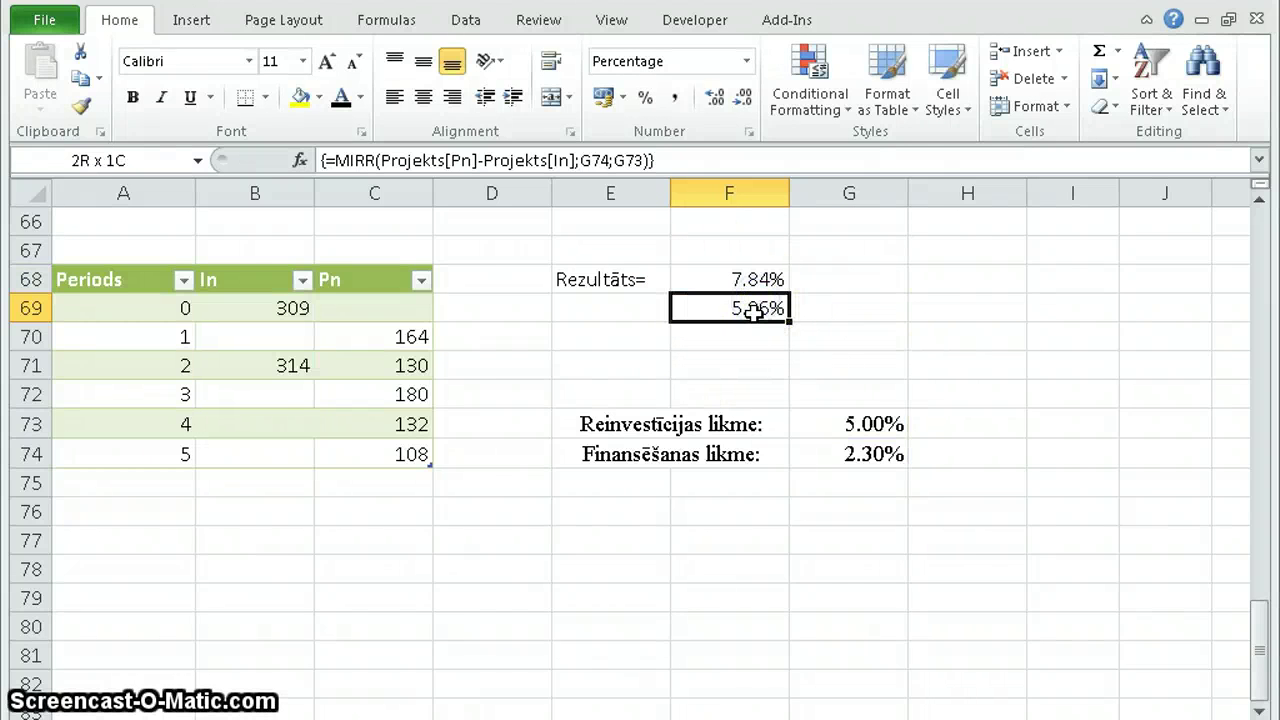
click(757, 279)
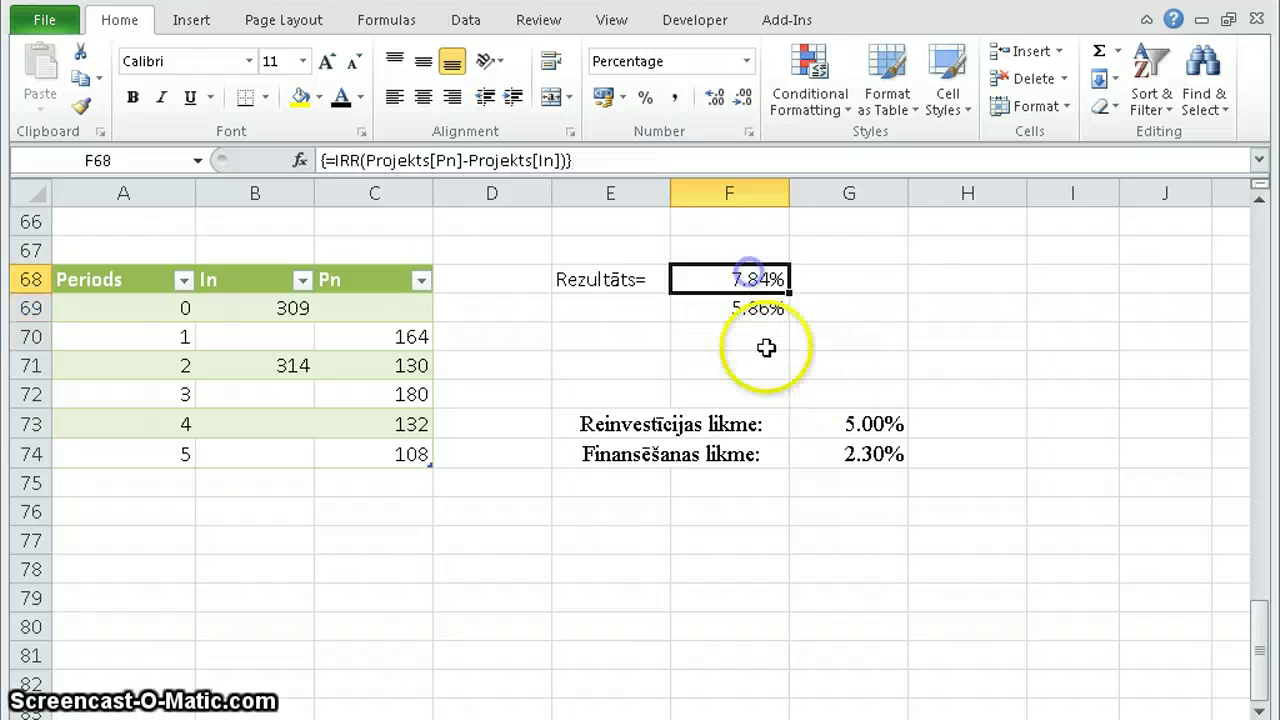
- Start a CHOOSE formula in G68 with cell E72 as its index number
click(829, 279)
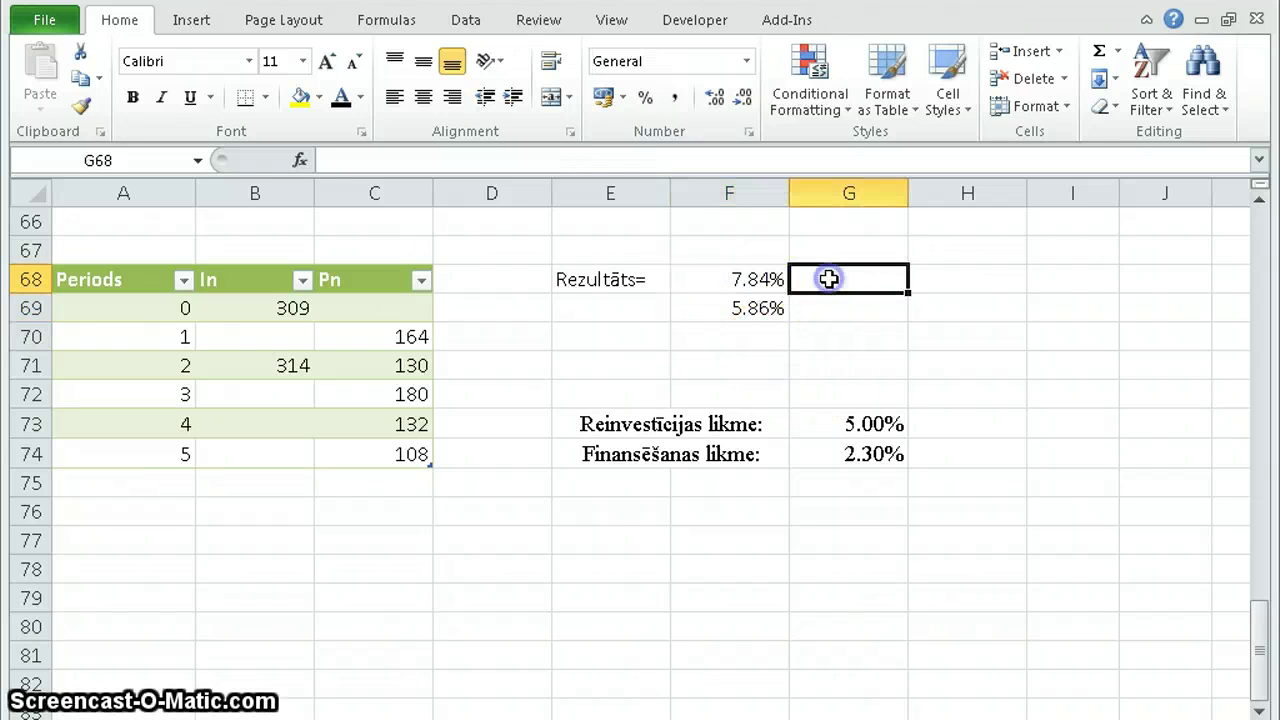
text(=)
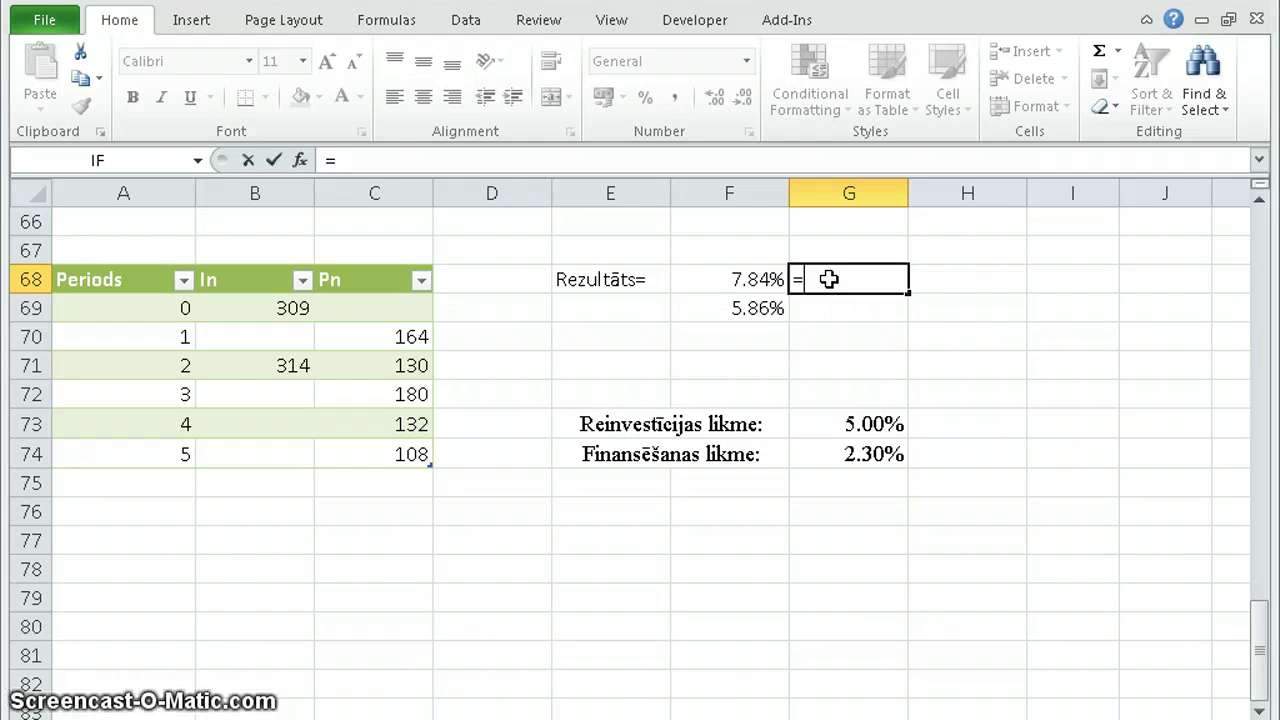
text(cho)
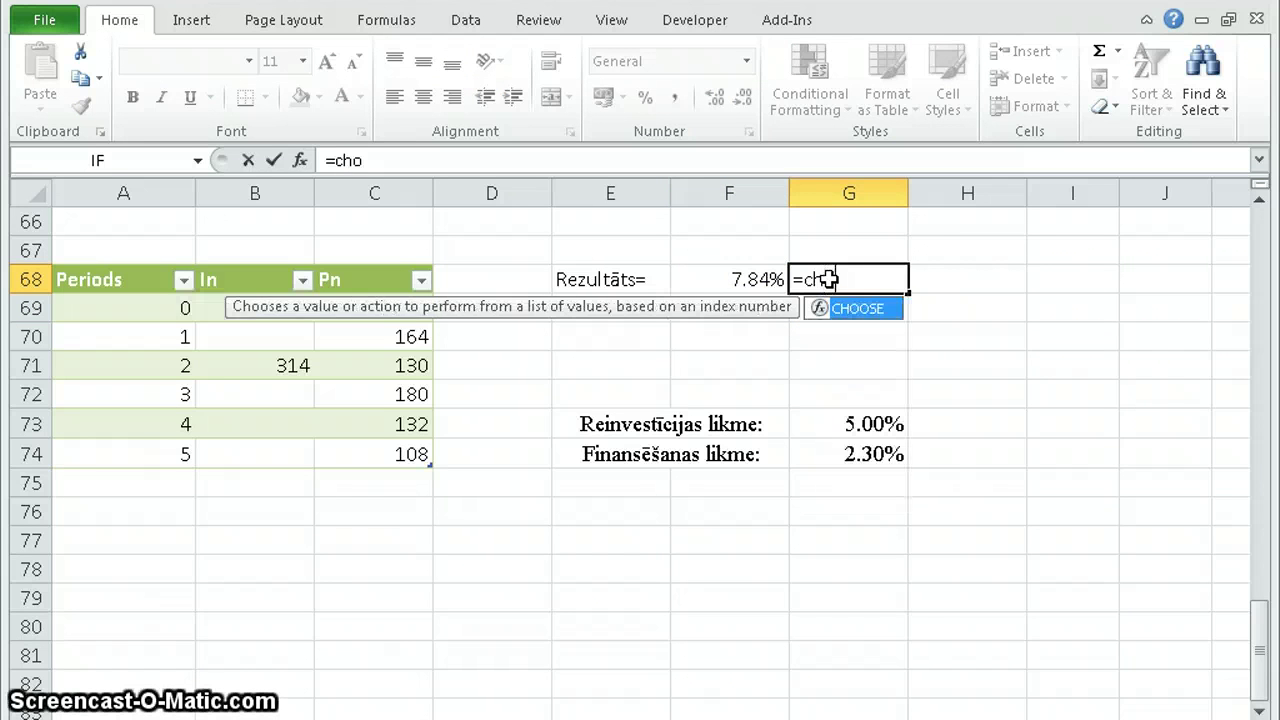
key(Tab)
click(855, 276)
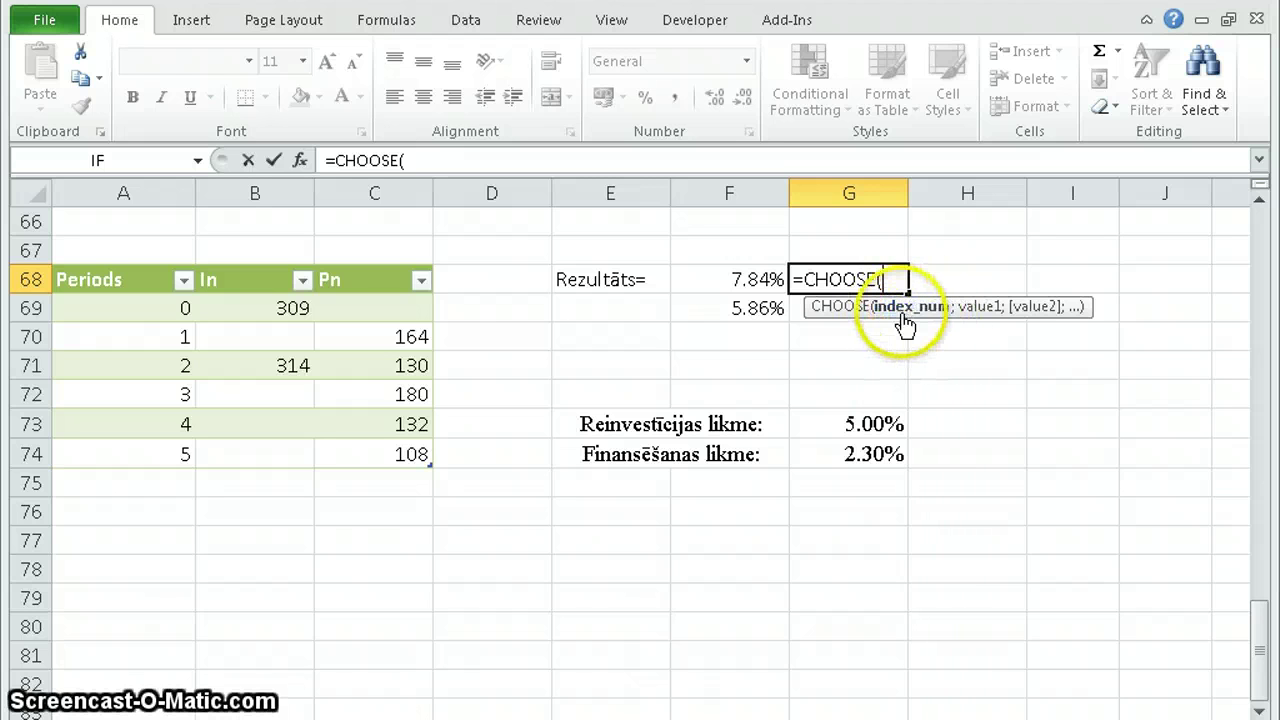
click(601, 398)
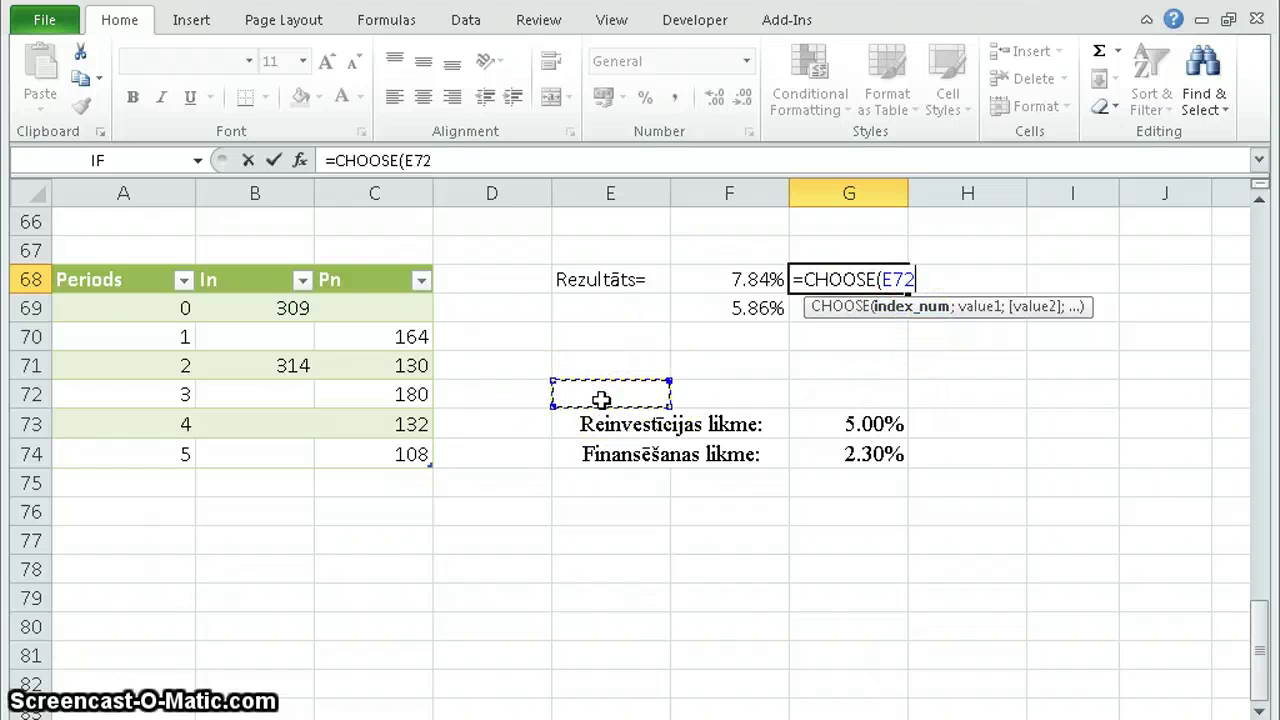
text(;)
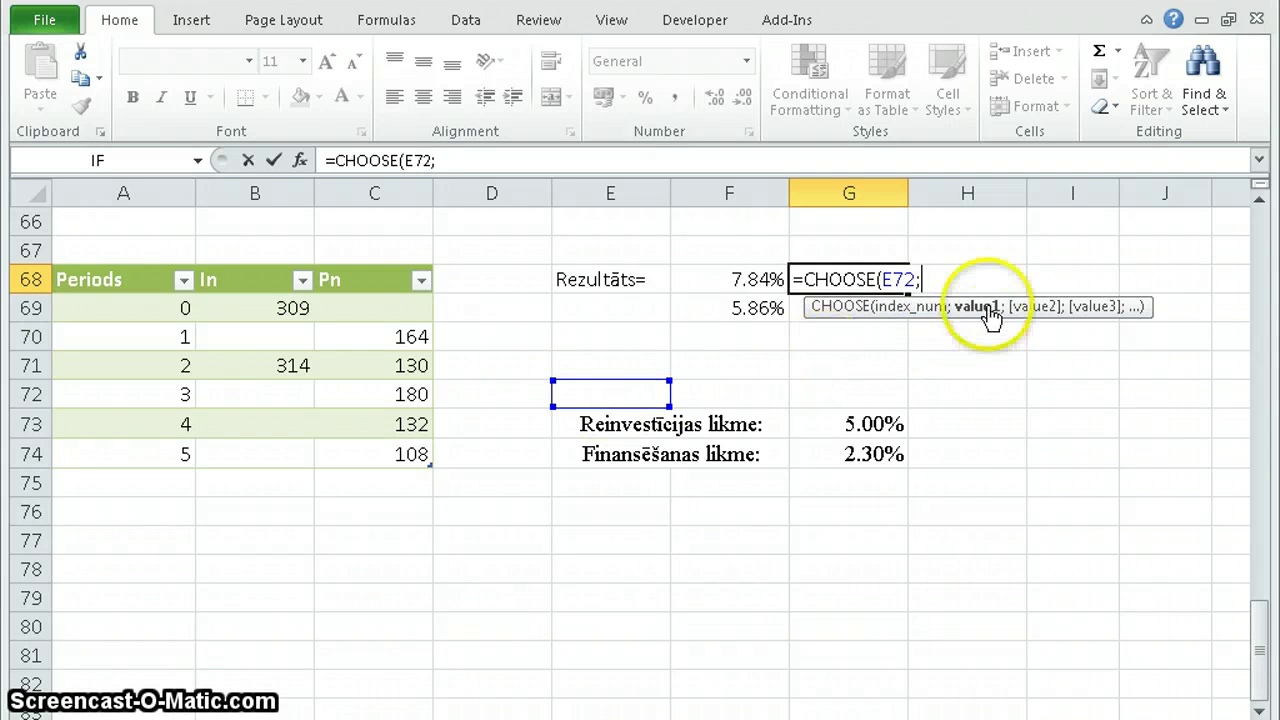
- Add IRR(Projekts[Pn]-Projekts[In]) as the first value of the CHOOSE formula in G68
text(ir)
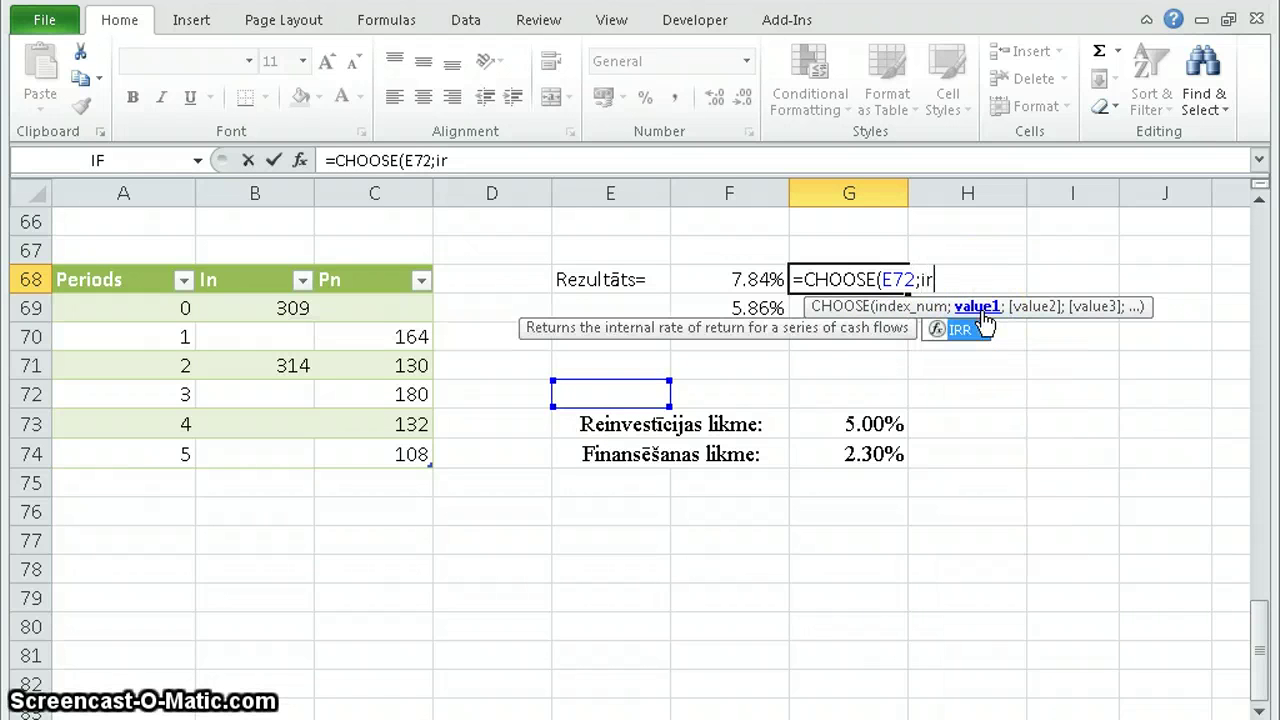
key(Tab)
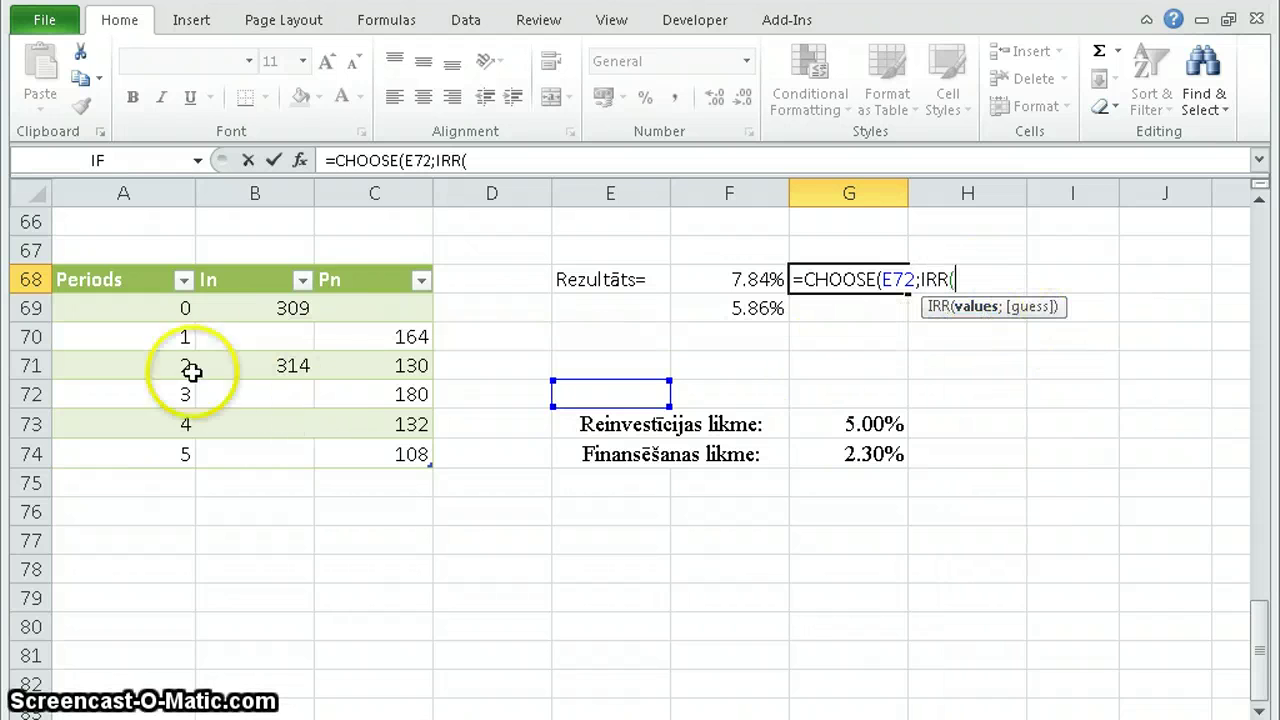
drag(392, 310, 387, 463)
text(-)
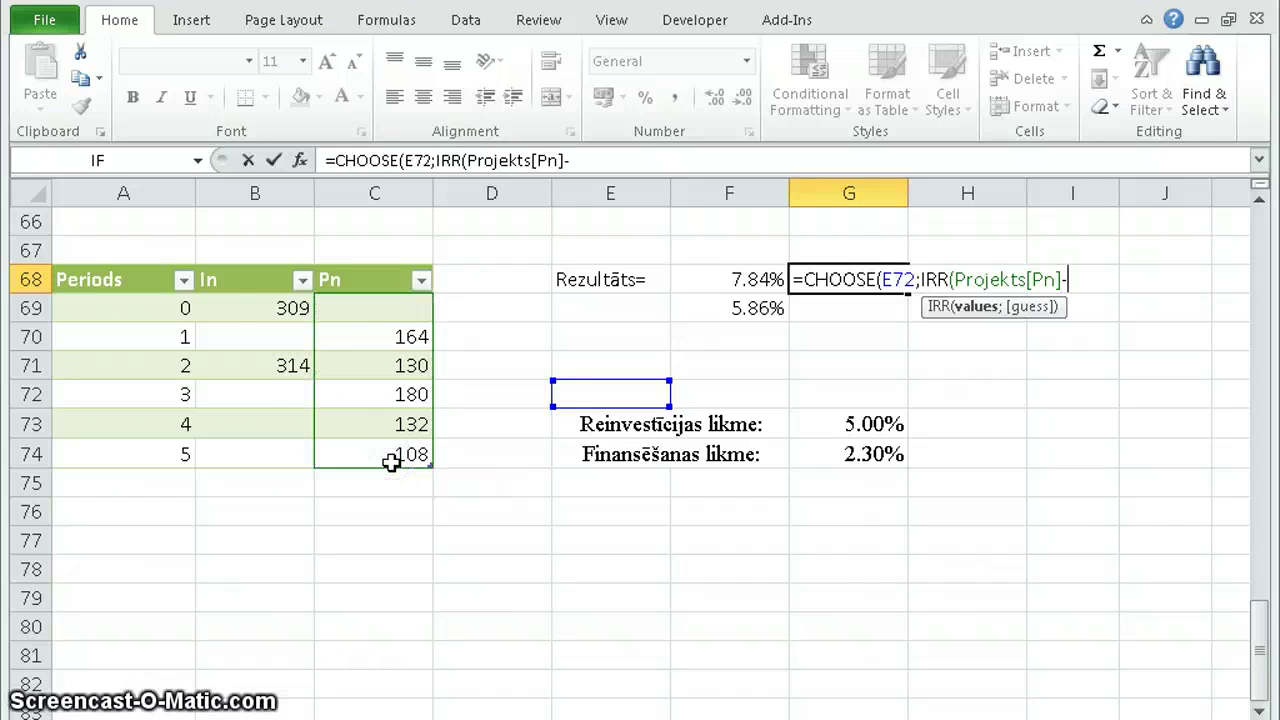
click(268, 308)
drag(268, 339, 268, 447)
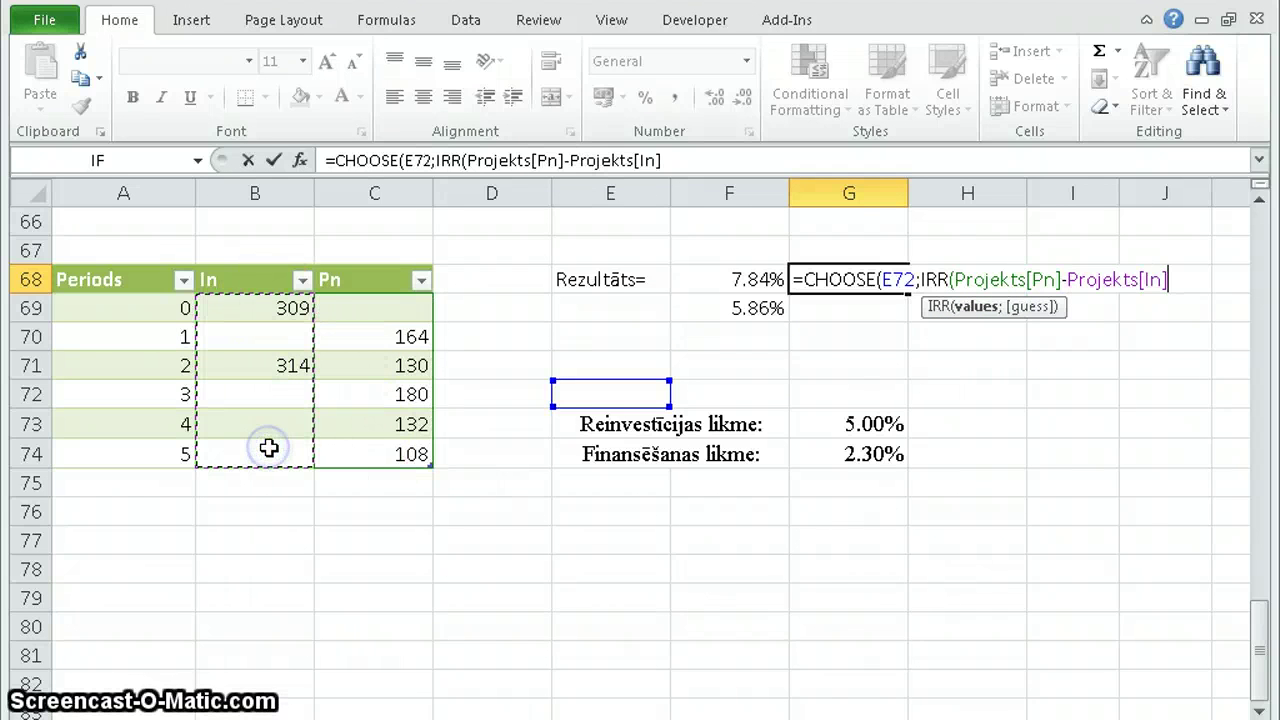
text();)
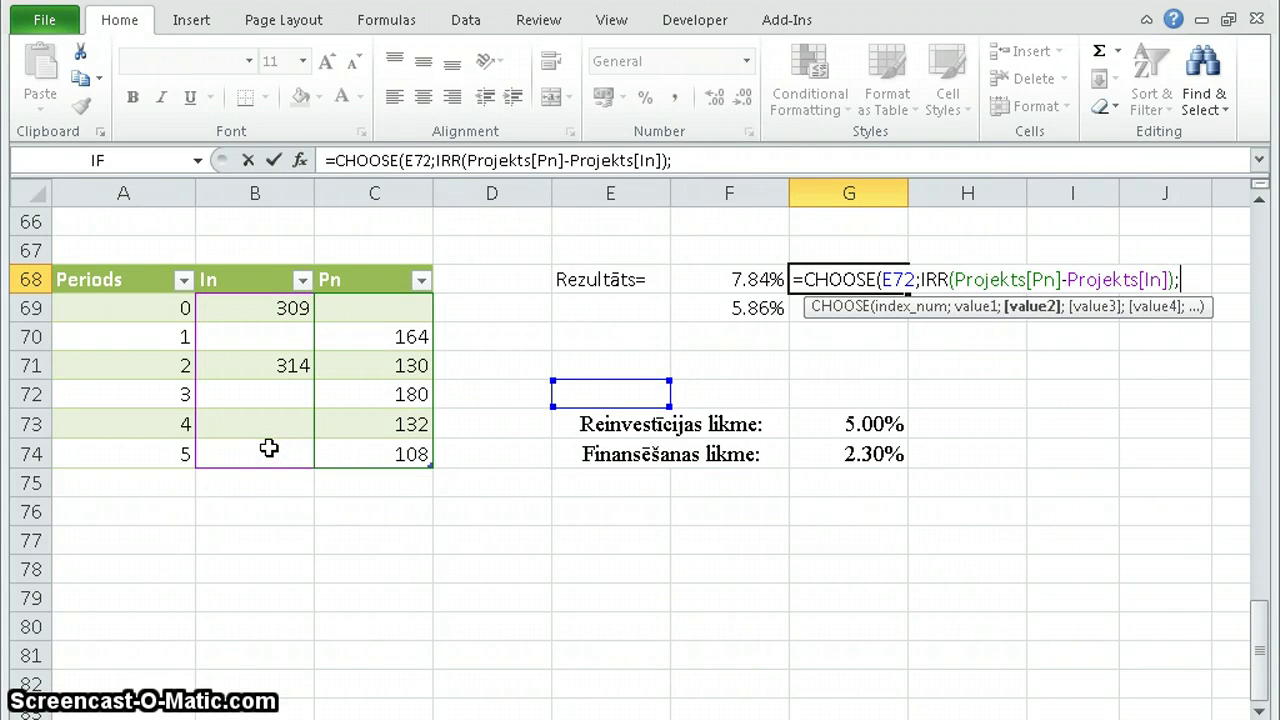
- Add MIRR as the second value of the CHOOSE formula in G68, with Projekts[Pn]-Projekts[In] as its values
text(mirr)
key(Tab)
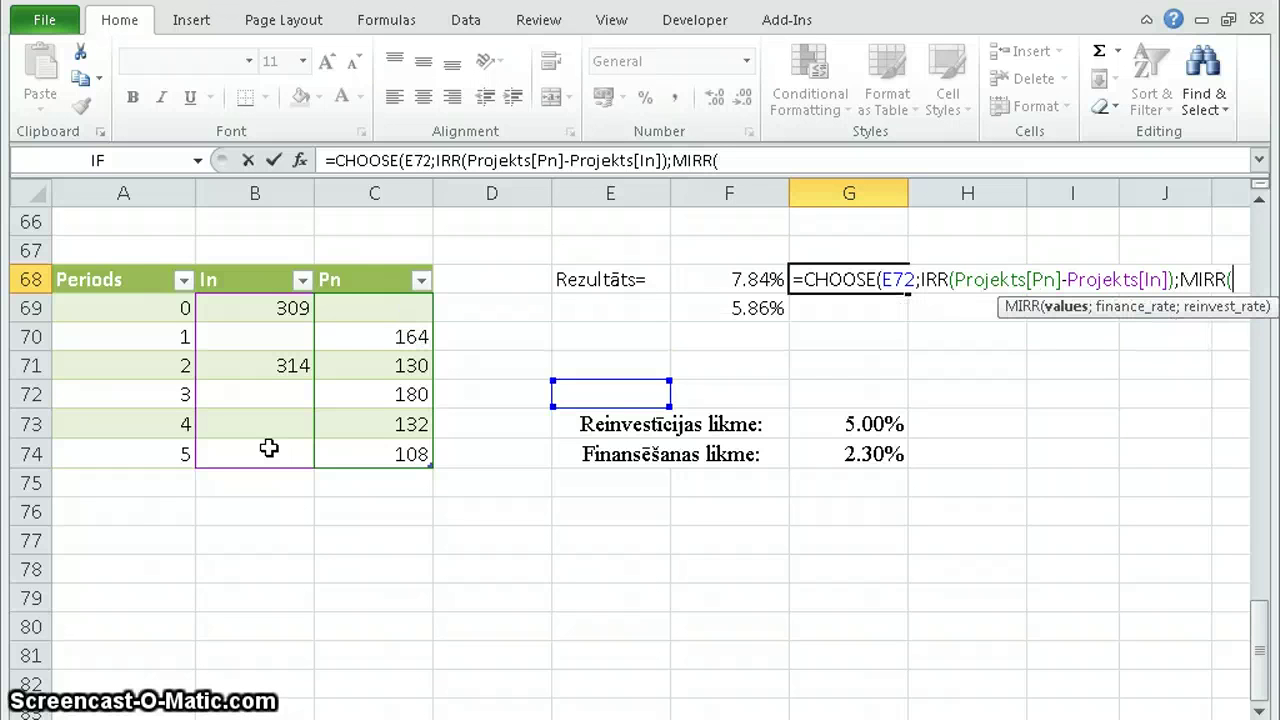
click(379, 311)
drag(378, 355, 374, 454)
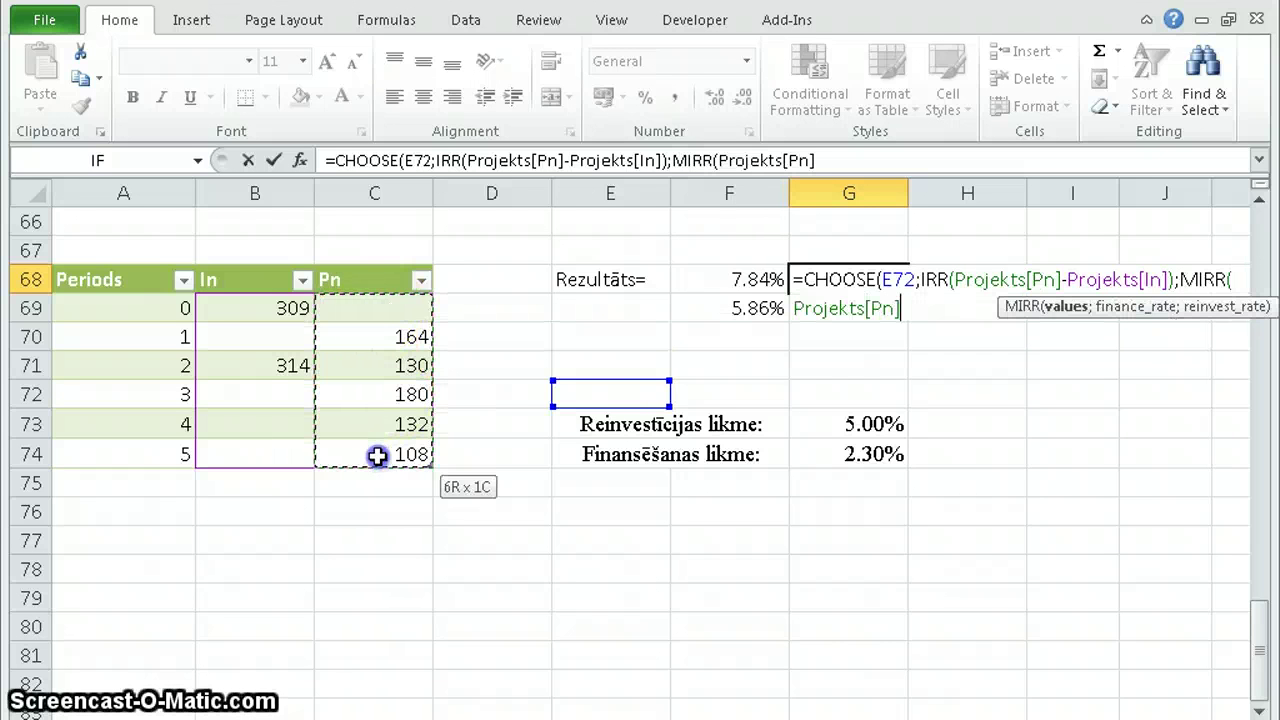
text(-)
drag(269, 311, 268, 442)
text(;)
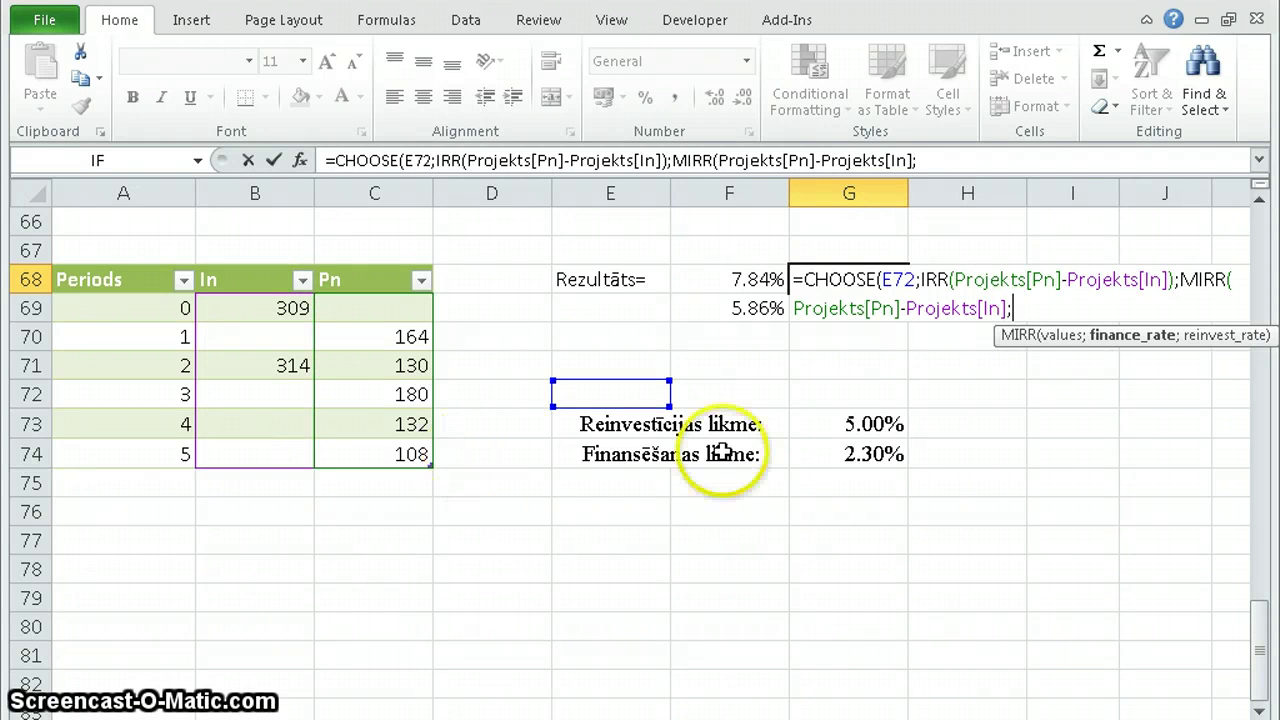
- Complete MIRR with G74 as finance rate and G73 as reinvestment rate, and commit the CHOOSE formula in G68 as an array formula
click(828, 455)
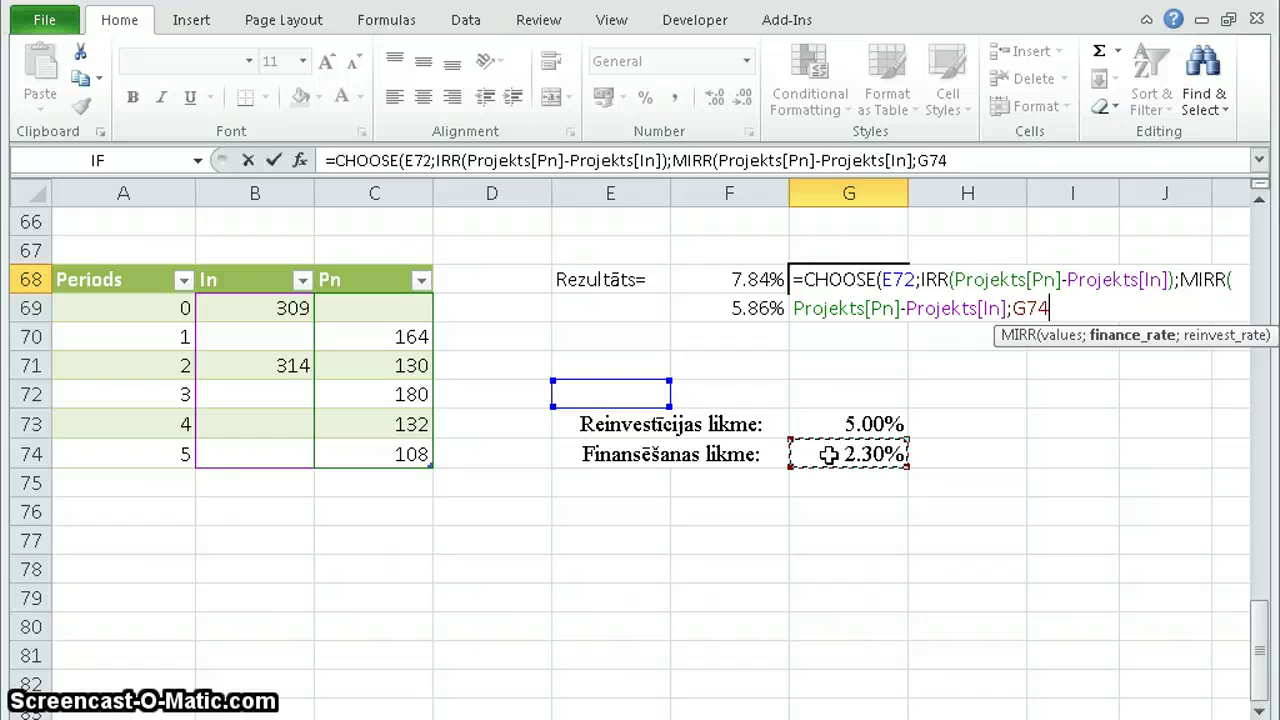
text(;)
click(888, 424)
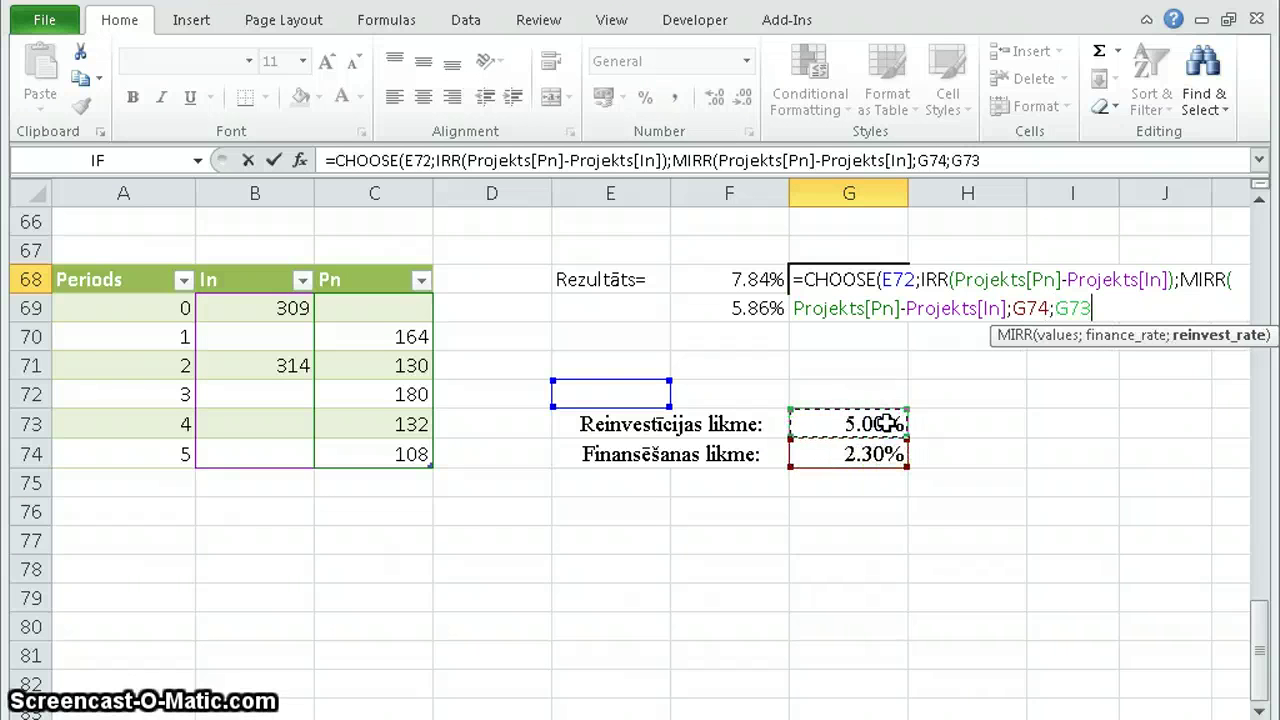
text();)
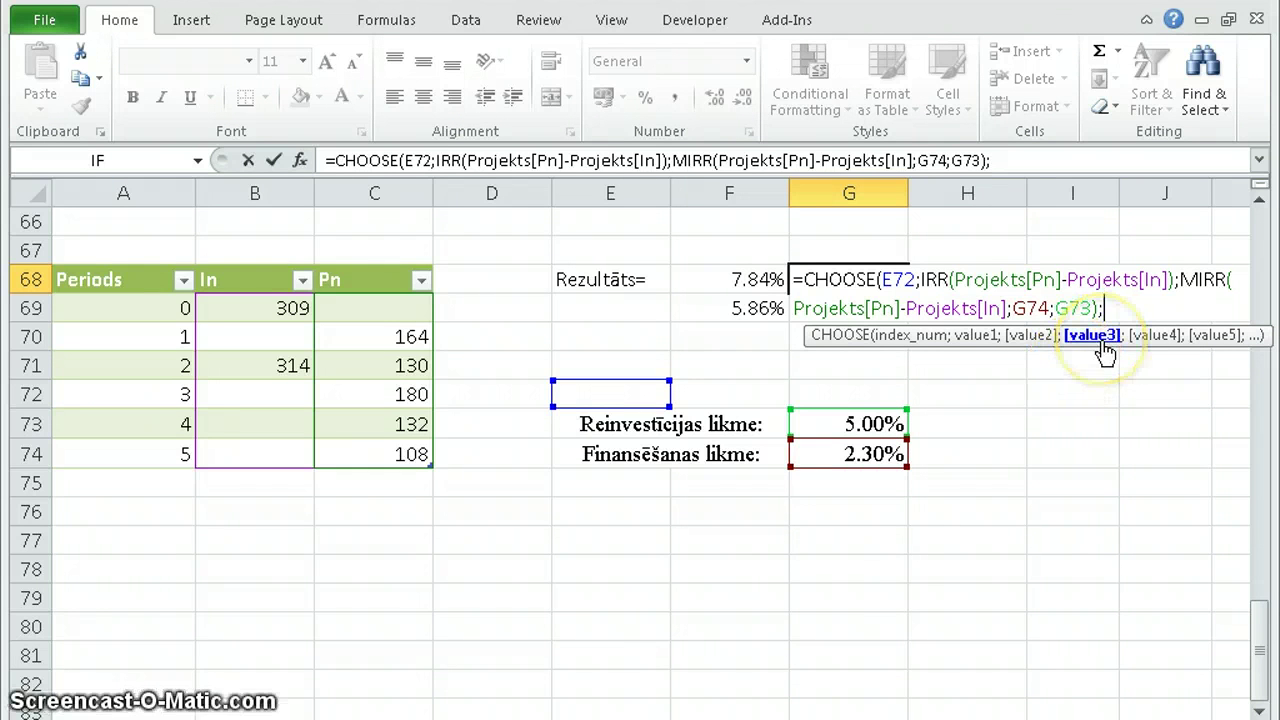
text(;;)
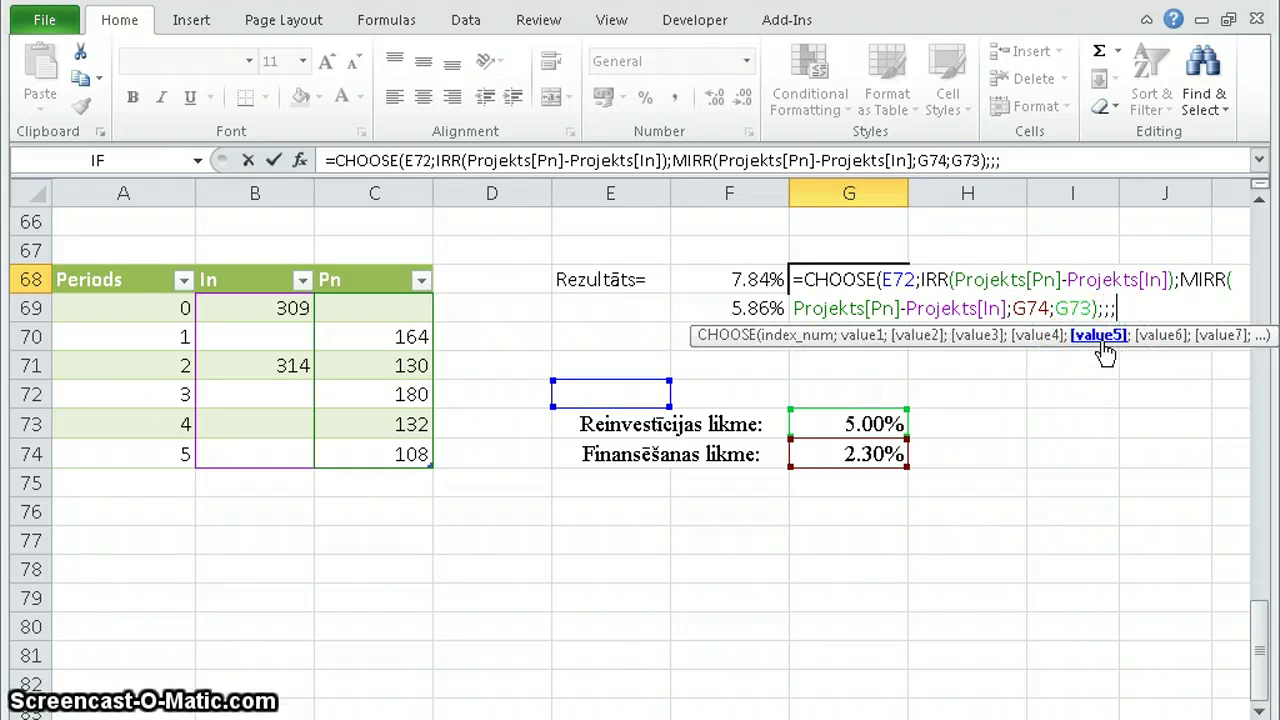
key(BackSpace)
key(BackSpace)
key(BackSpace)
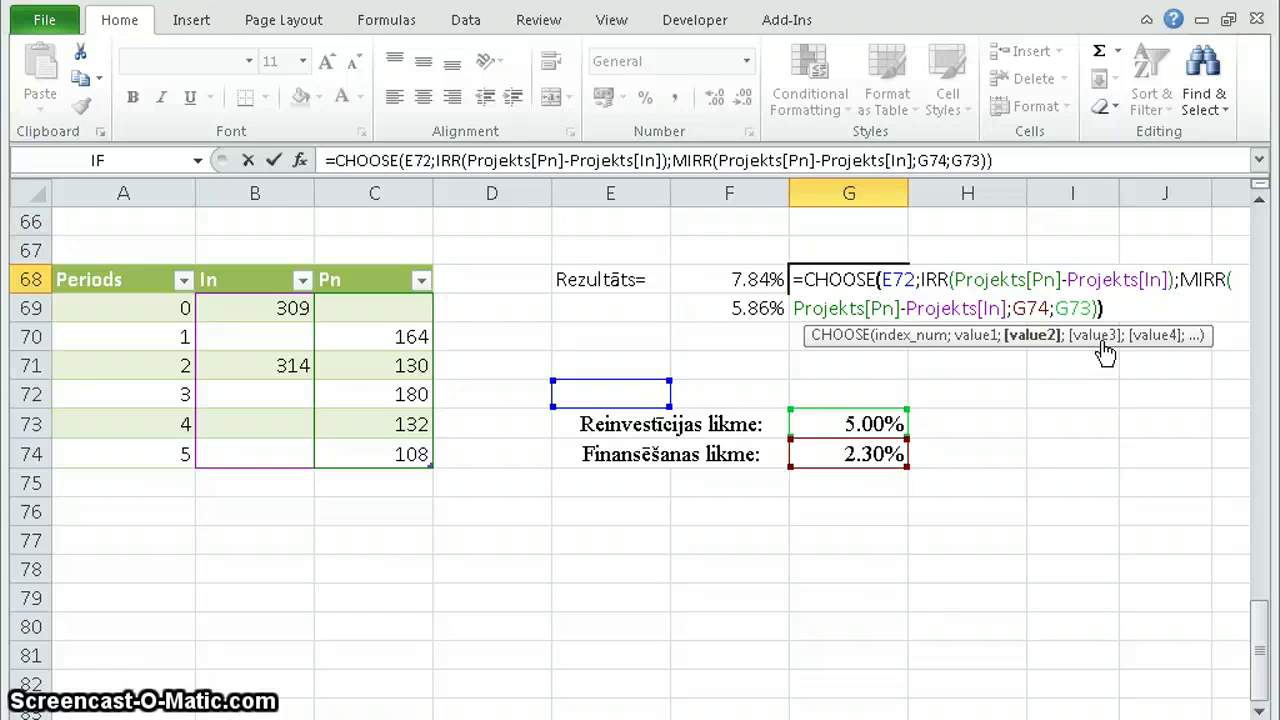
key(ctrl+shift+Return)
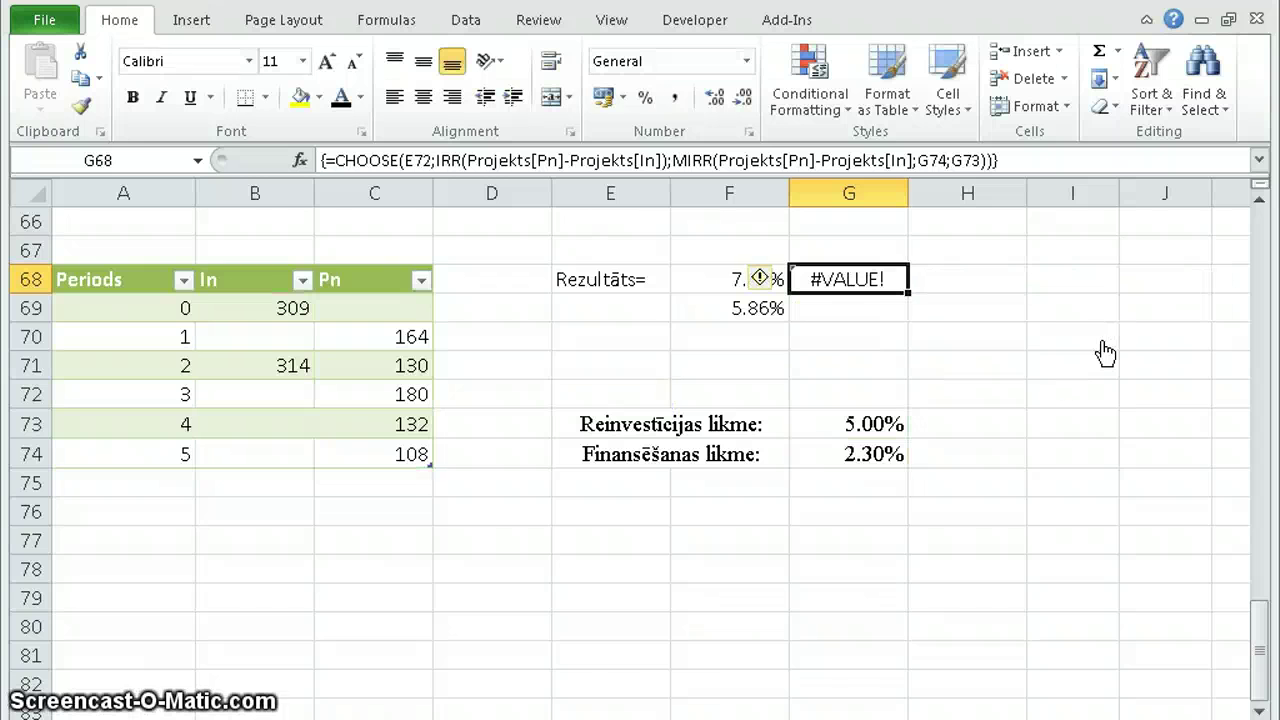
- Enter 1 in the index cell E72 used by the CHOOSE formula
click(878, 280)
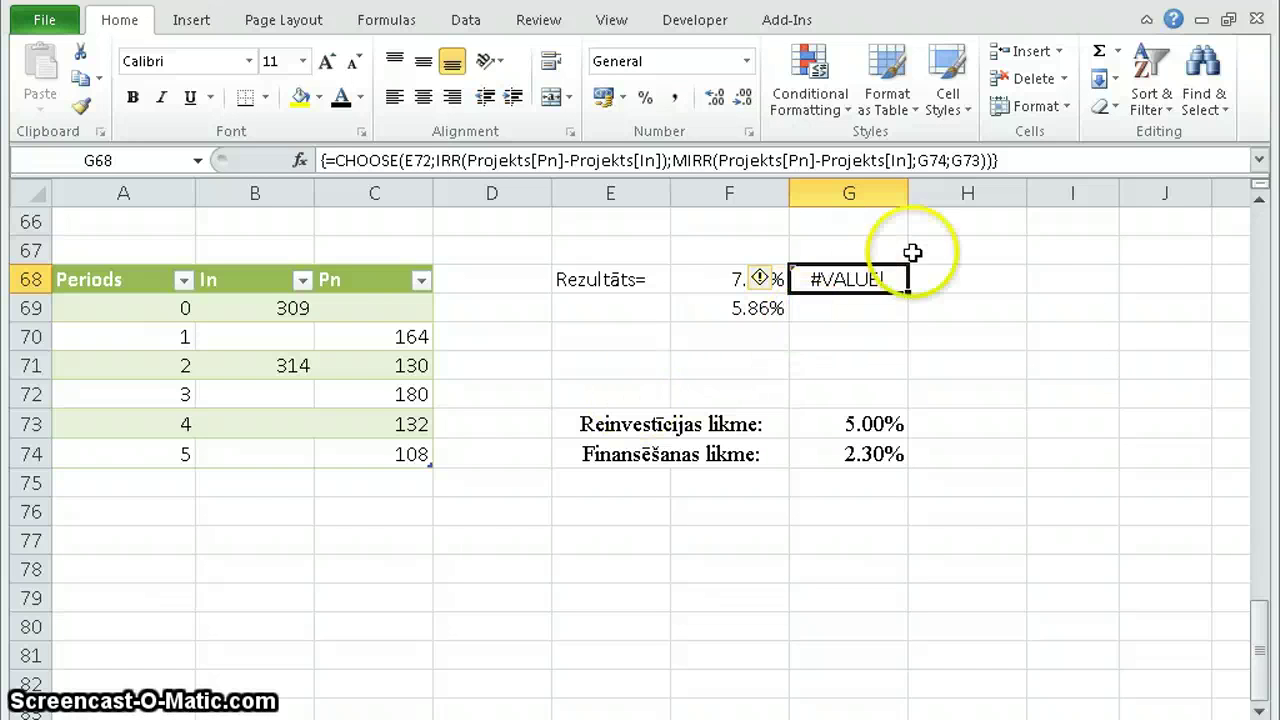
click(612, 392)
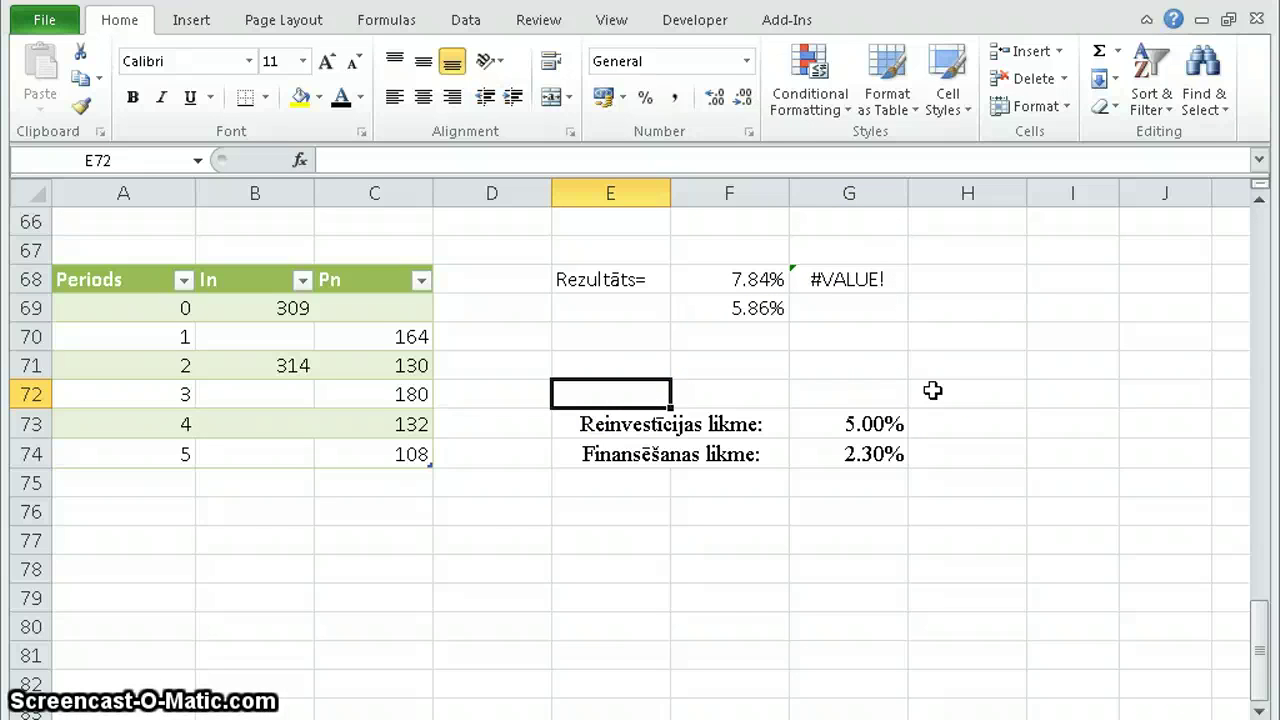
text(1)
key(Tab)
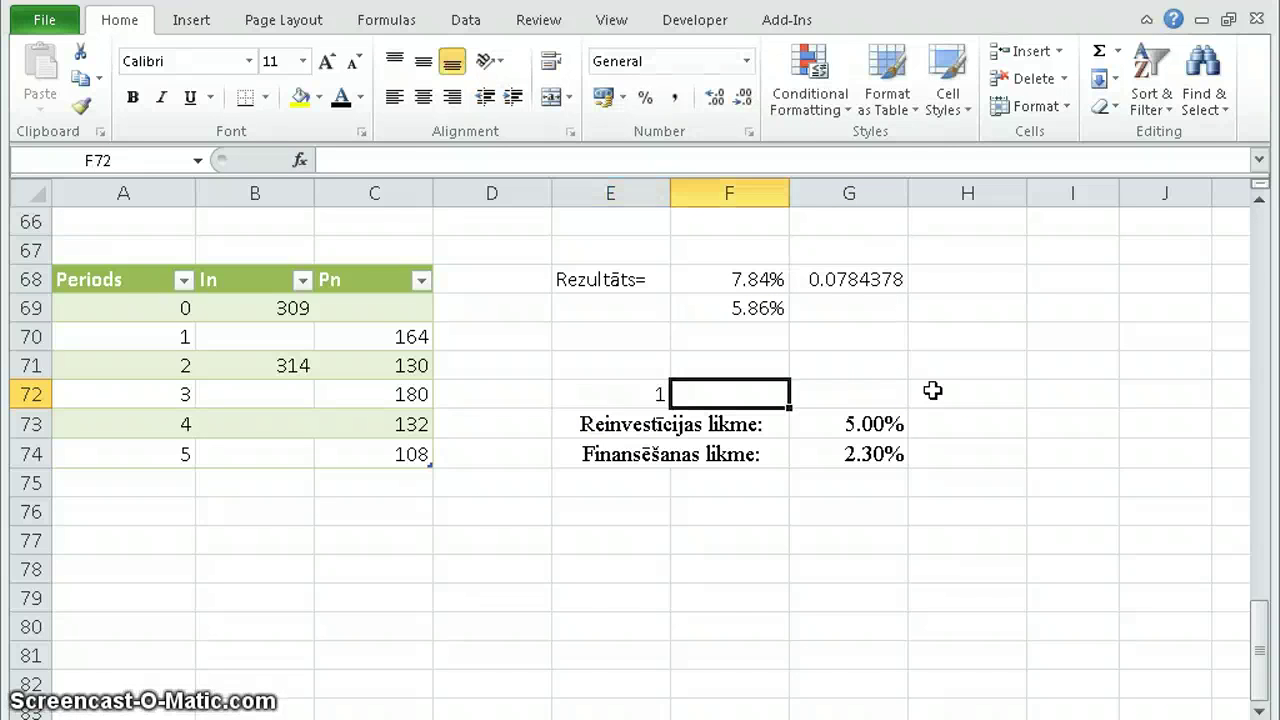
- Format the CHOOSE result in G68 as a percentage with two decimal places
click(870, 279)
click(645, 97)
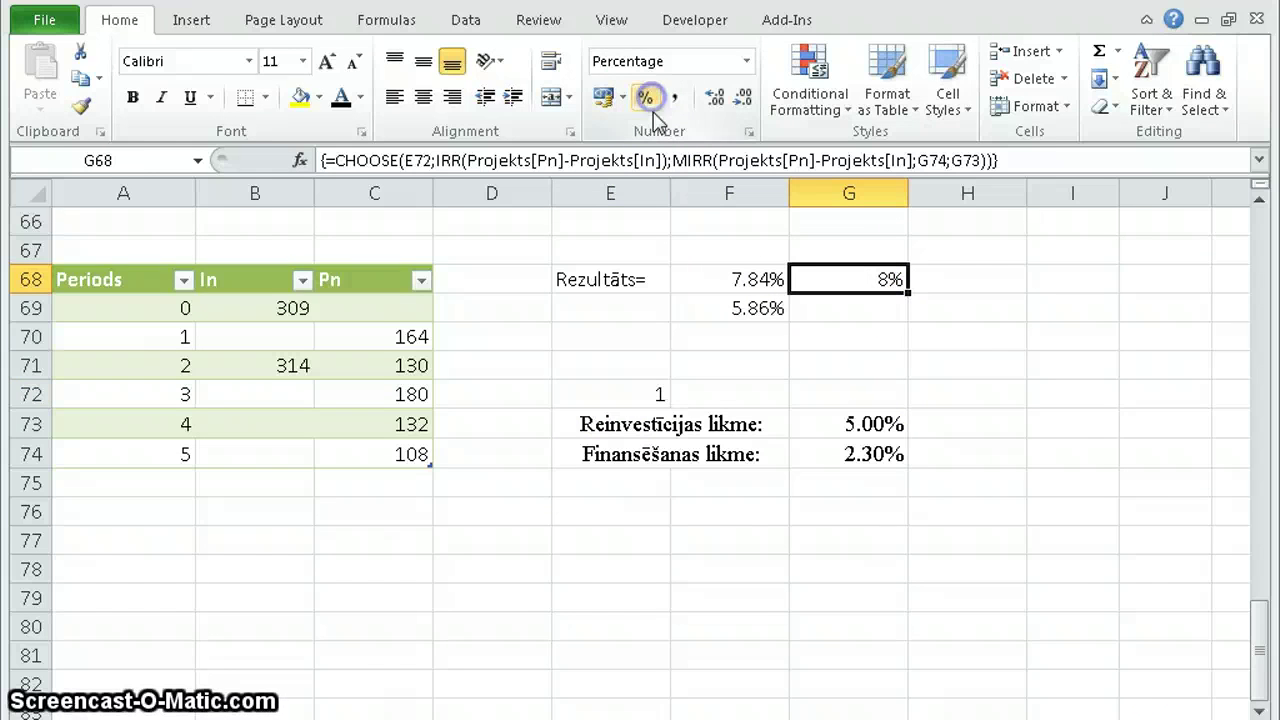
click(715, 97)
click(715, 97)
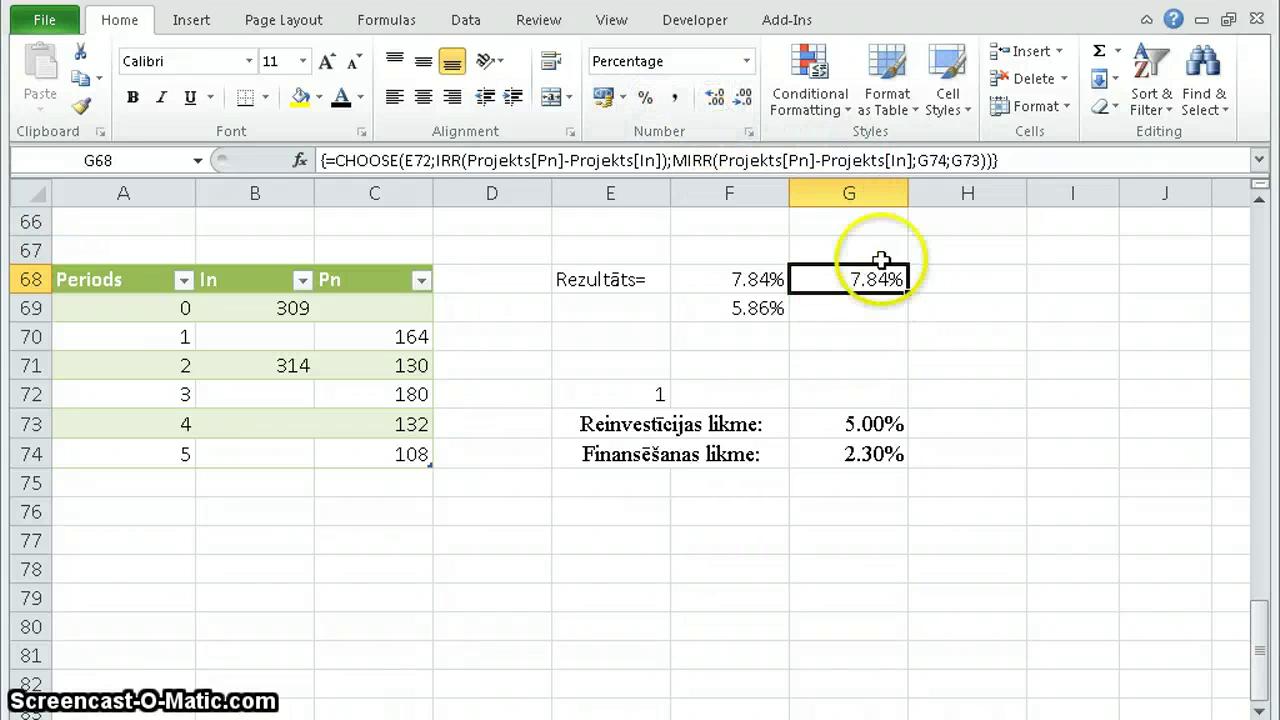
- Test the CHOOSE formula by entering 2 and then 3 in index cell E72
click(627, 400)
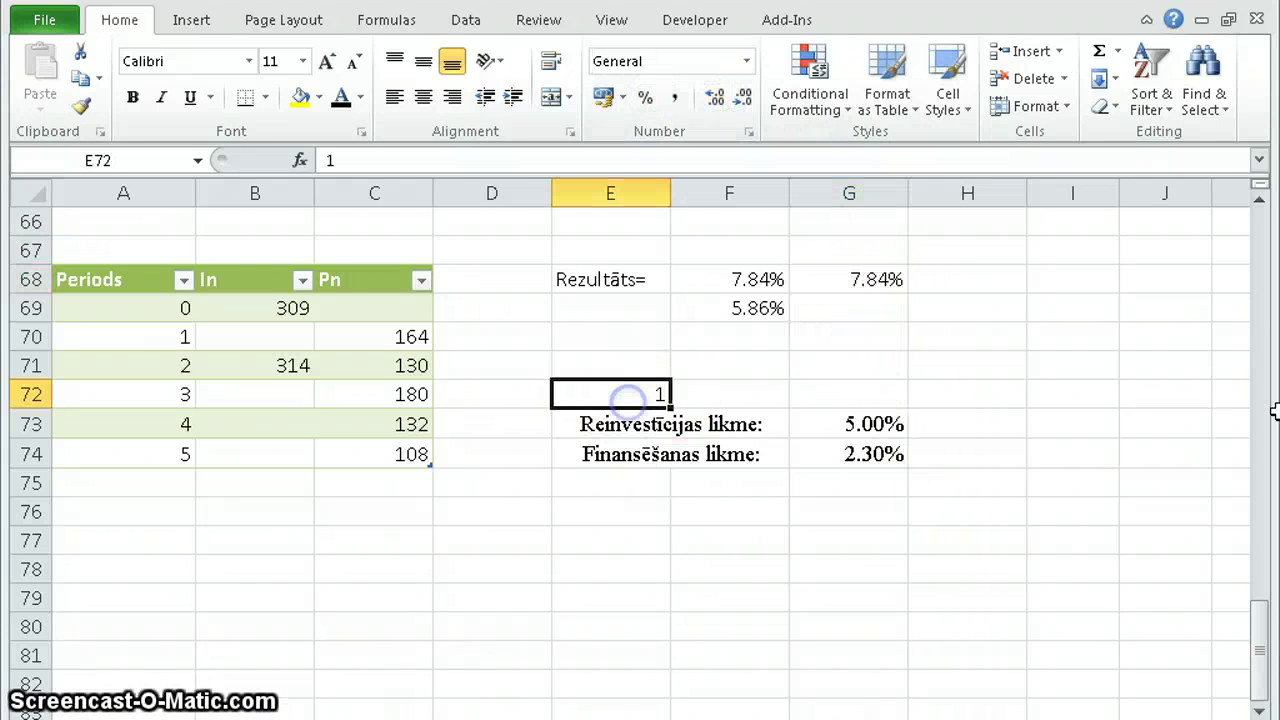
text(2)
key(Tab)
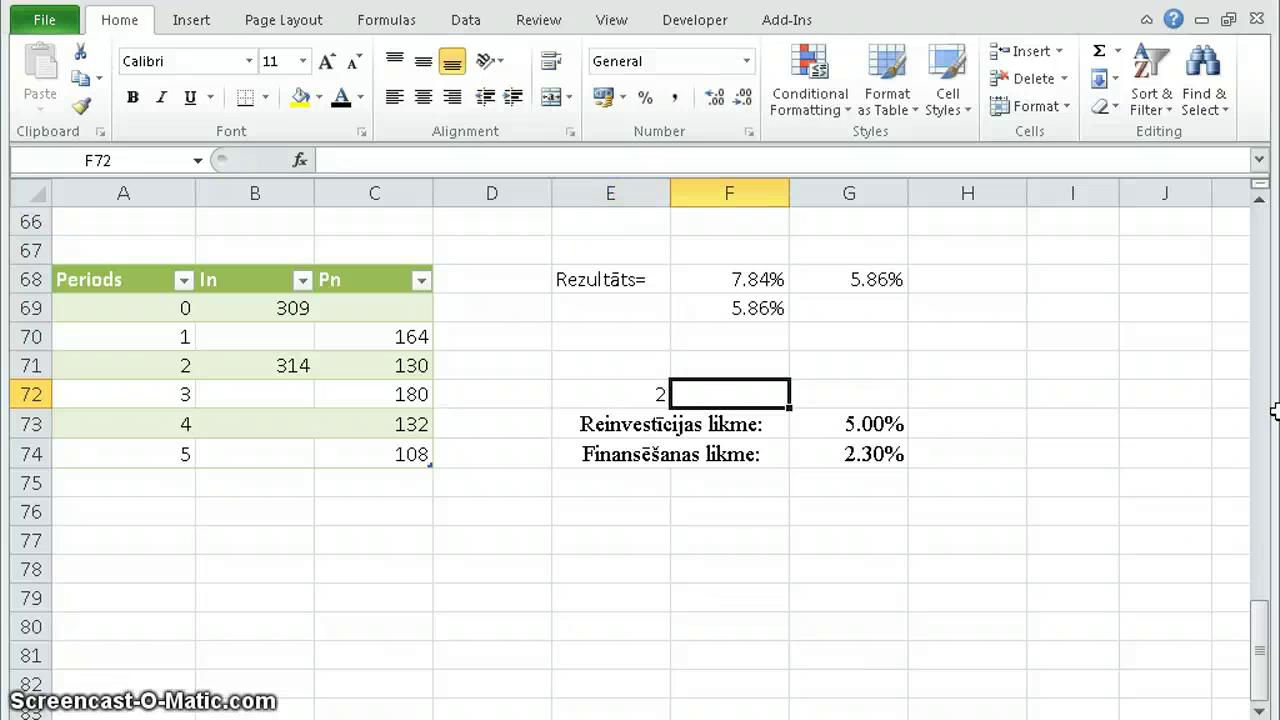
key(Left)
text(3)
key(Tab)
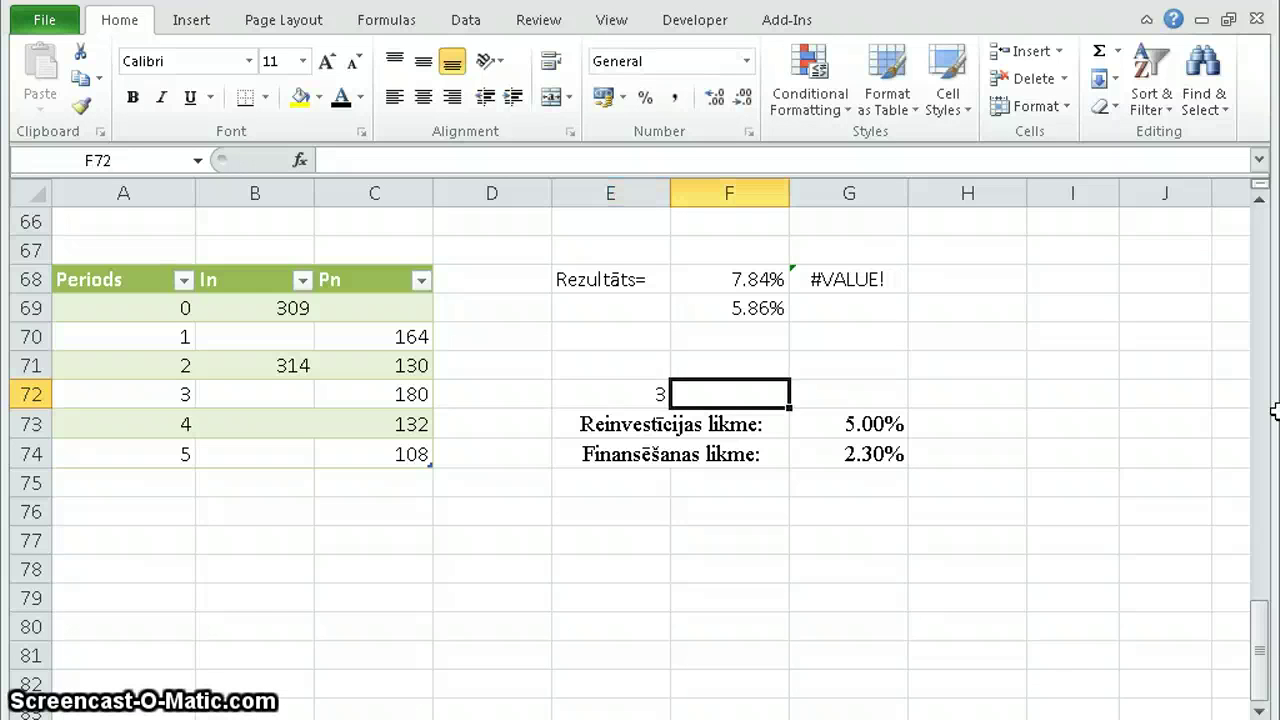
- Alternate index cell E72 repeatedly between 1 and 2 to check the switching between IRR and MIRR, ending on 2
key(Left)
text(1)
key(Tab)
key(Left)
text(2)
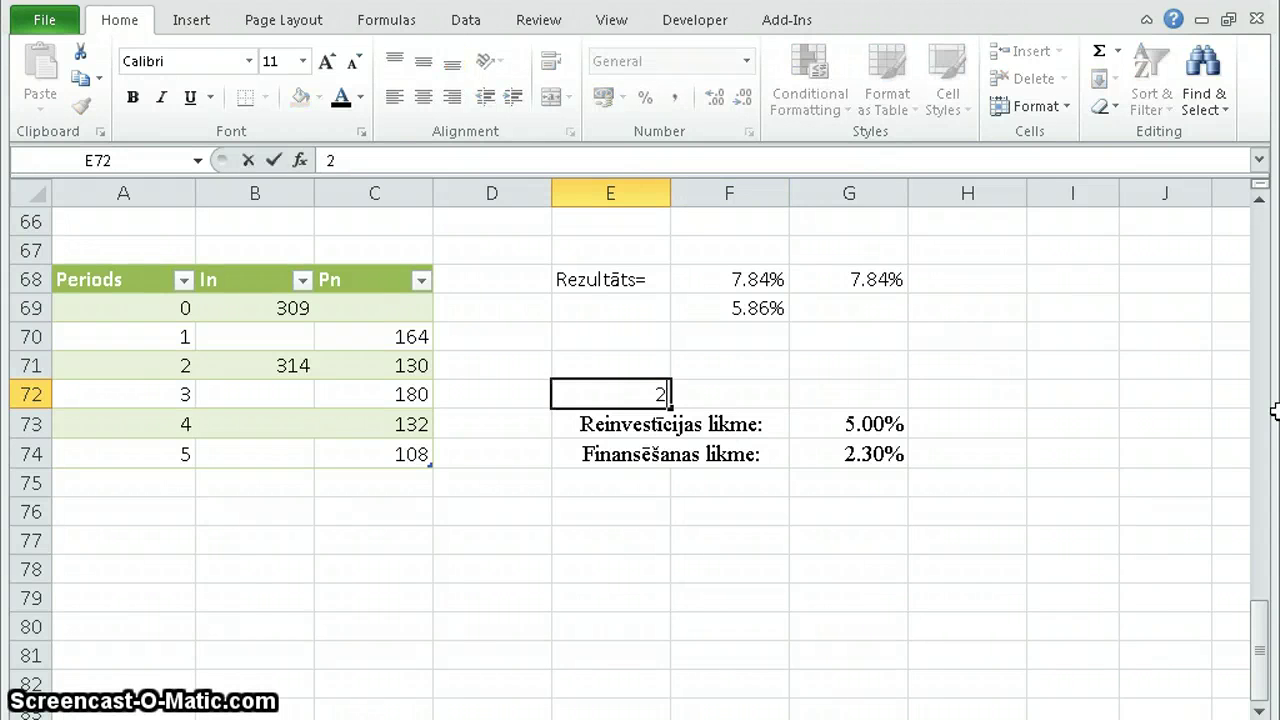
key(Tab)
key(Left)
text(1)
key(Tab)
key(Left)
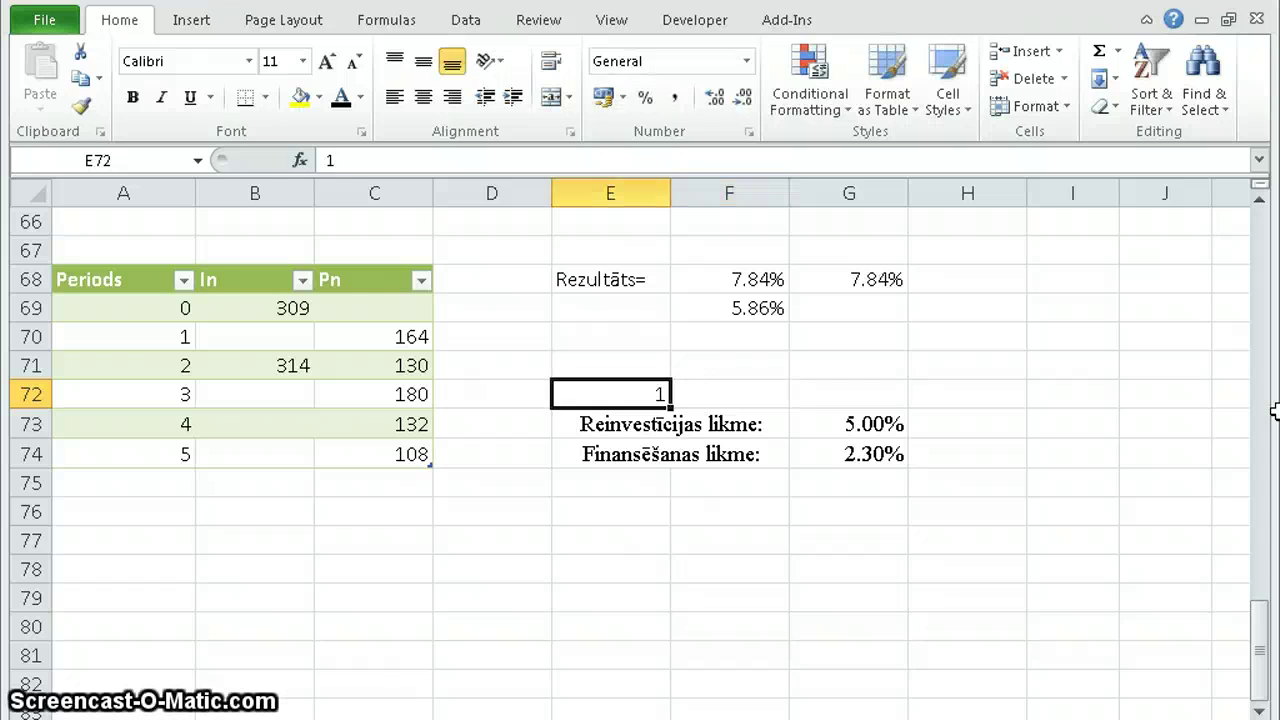
text(2)
key(Left)
key(Right)
text(1)
key(Tab)
key(Left)
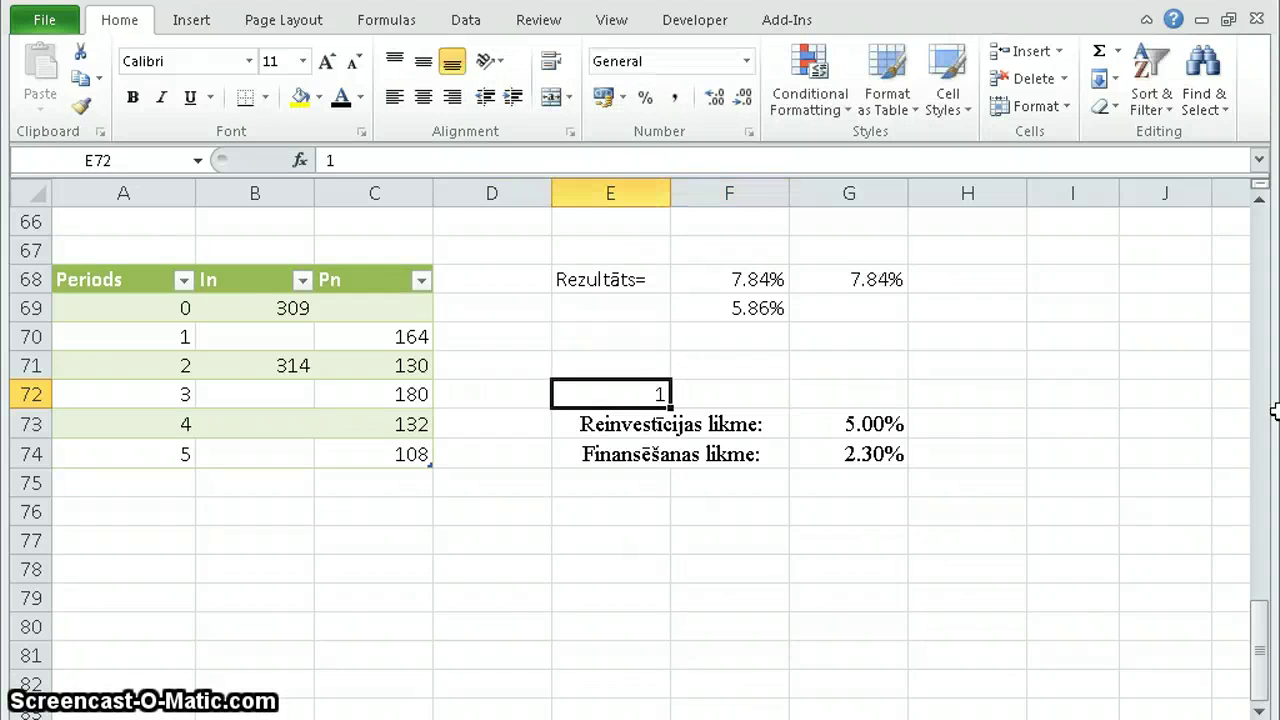
key(Tab)
key(Left)
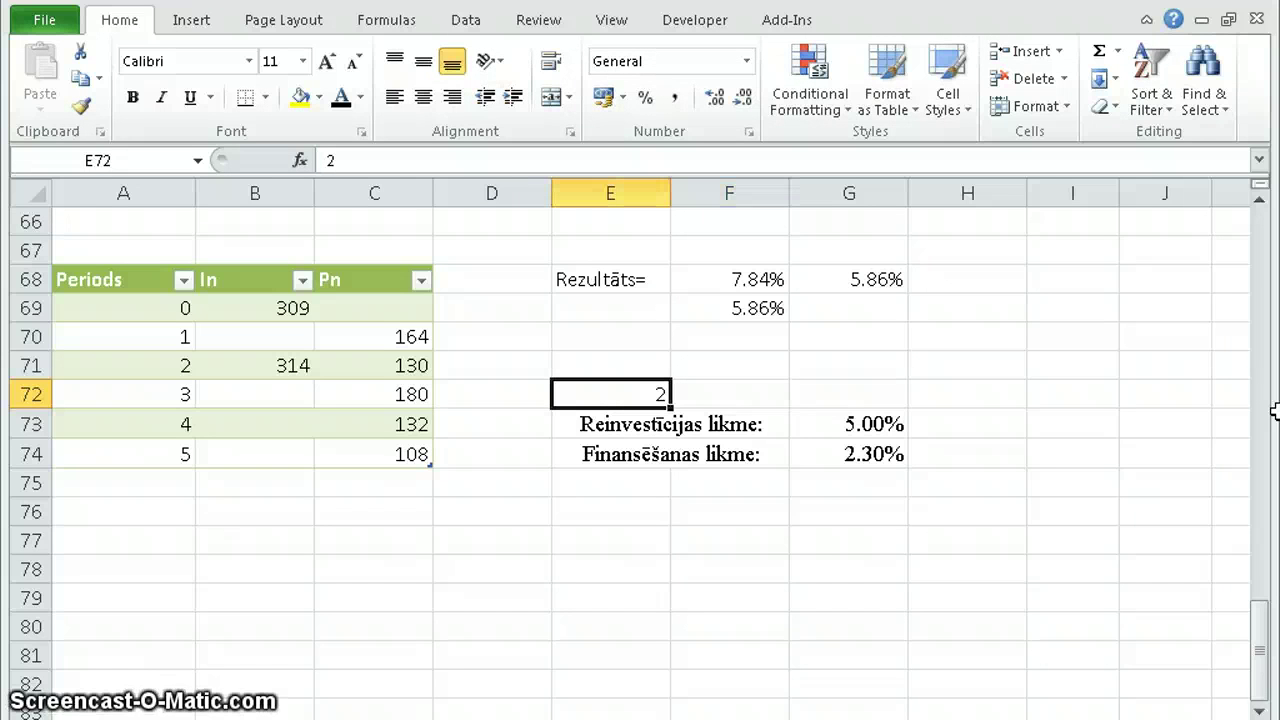
- Delete the separate IRR and MIRR formulas in F68:F69 and move the CHOOSE formula from G68 to F68
click(714, 290)
drag(714, 307, 748, 306)
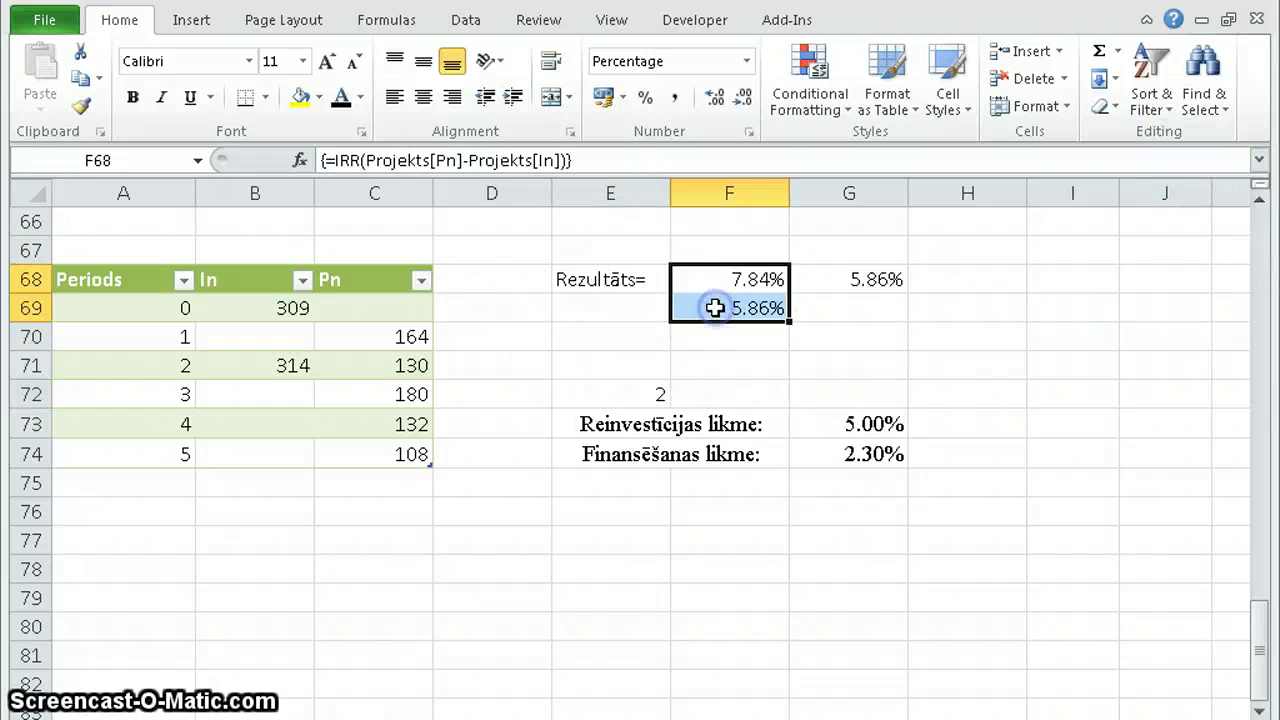
key(Delete)
click(830, 284)
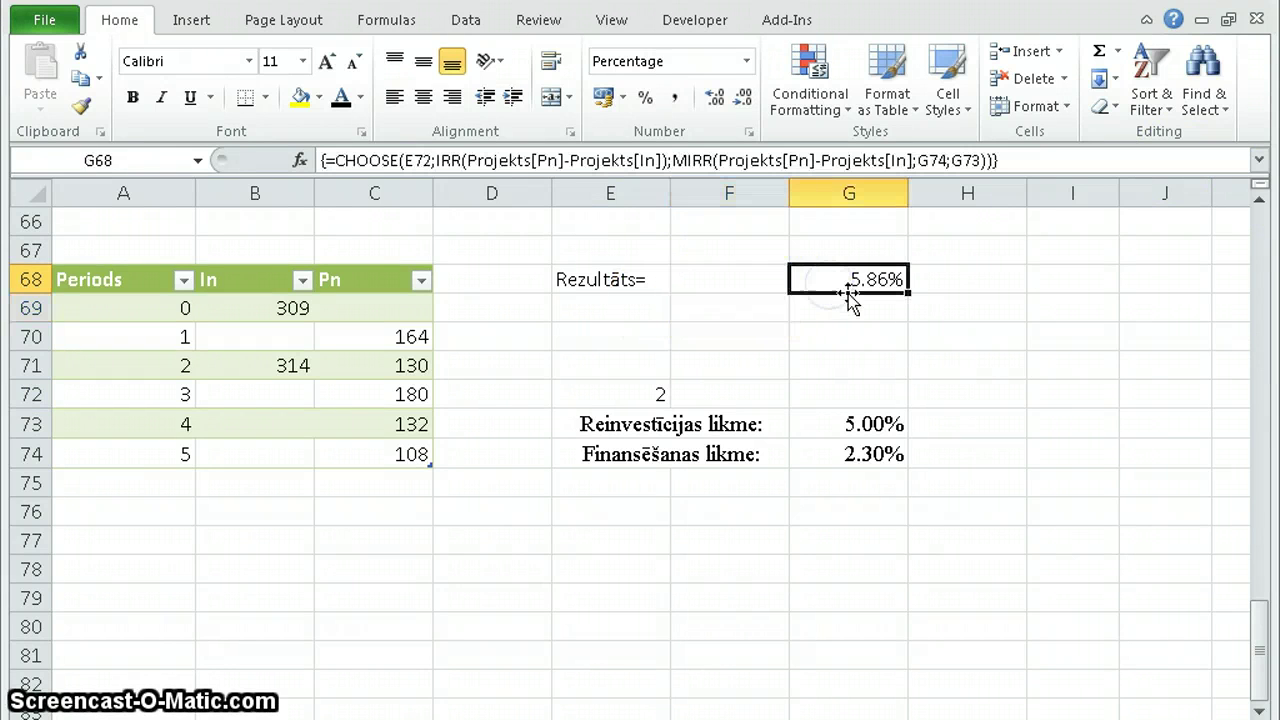
drag(849, 300, 748, 286)
click(737, 309)
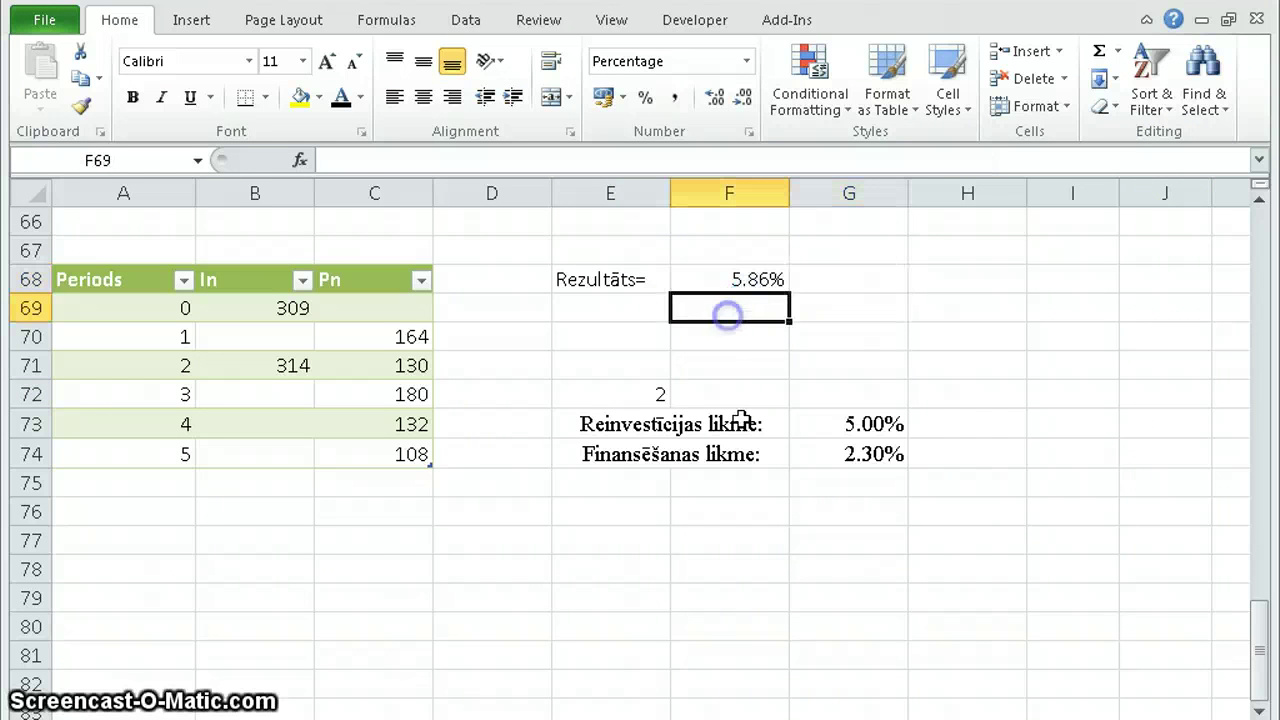
- Set the index number in E72 to 1 to select IRR for the relocated CHOOSE formula
click(628, 385)
text(1)
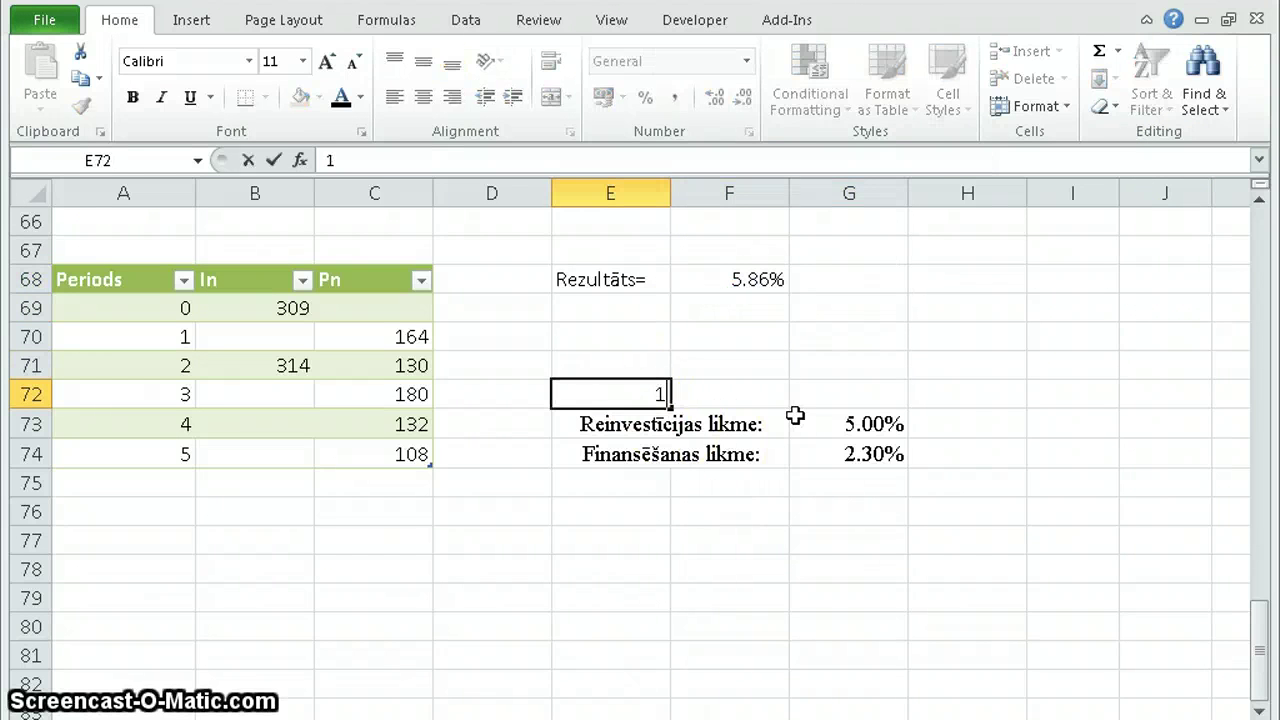
key(Tab)
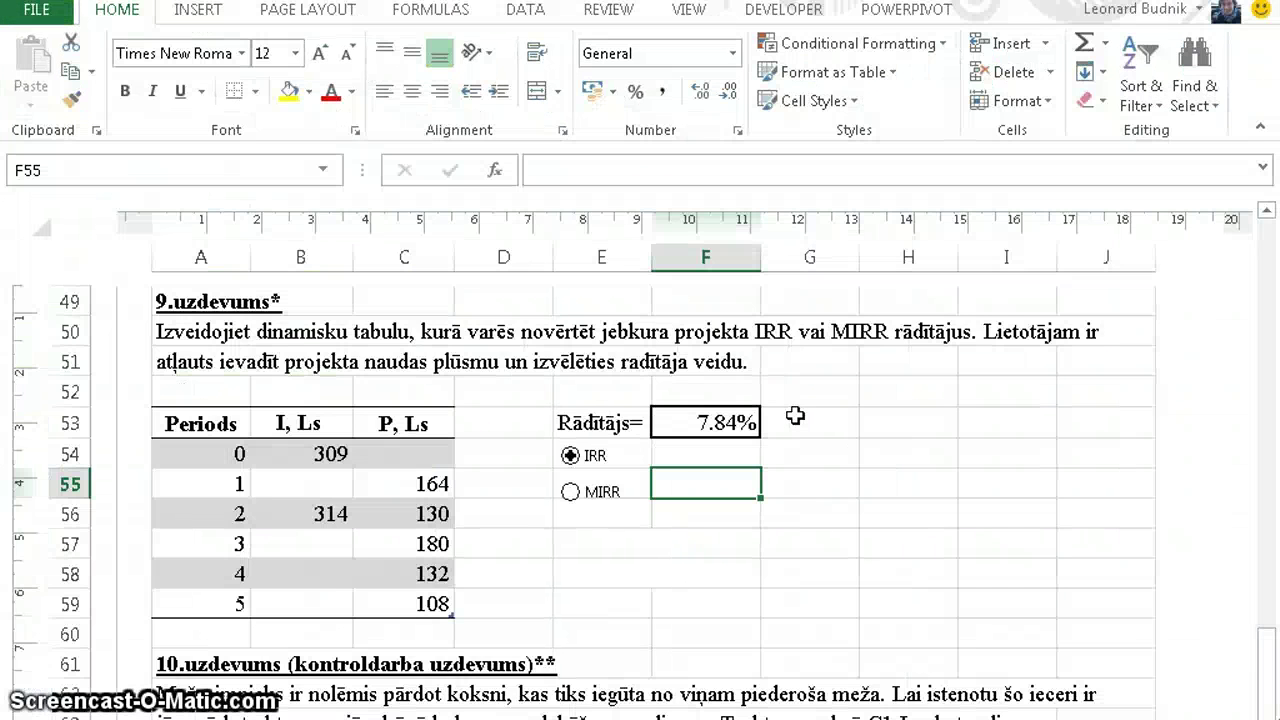
- Switch the exercise workbook's indicator between MIRR and IRR, and compare its option buttons with index cell E72 in the working sheet
click(570, 491)
click(569, 455)
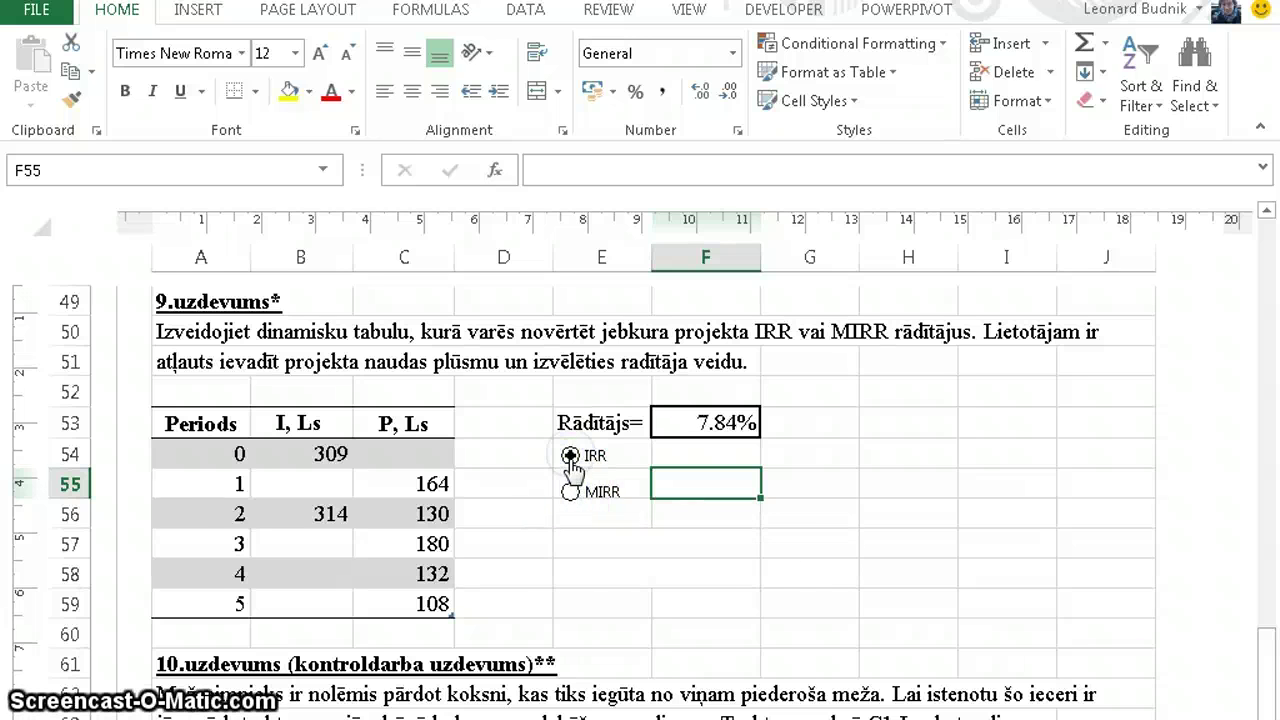
click(570, 491)
click(569, 455)
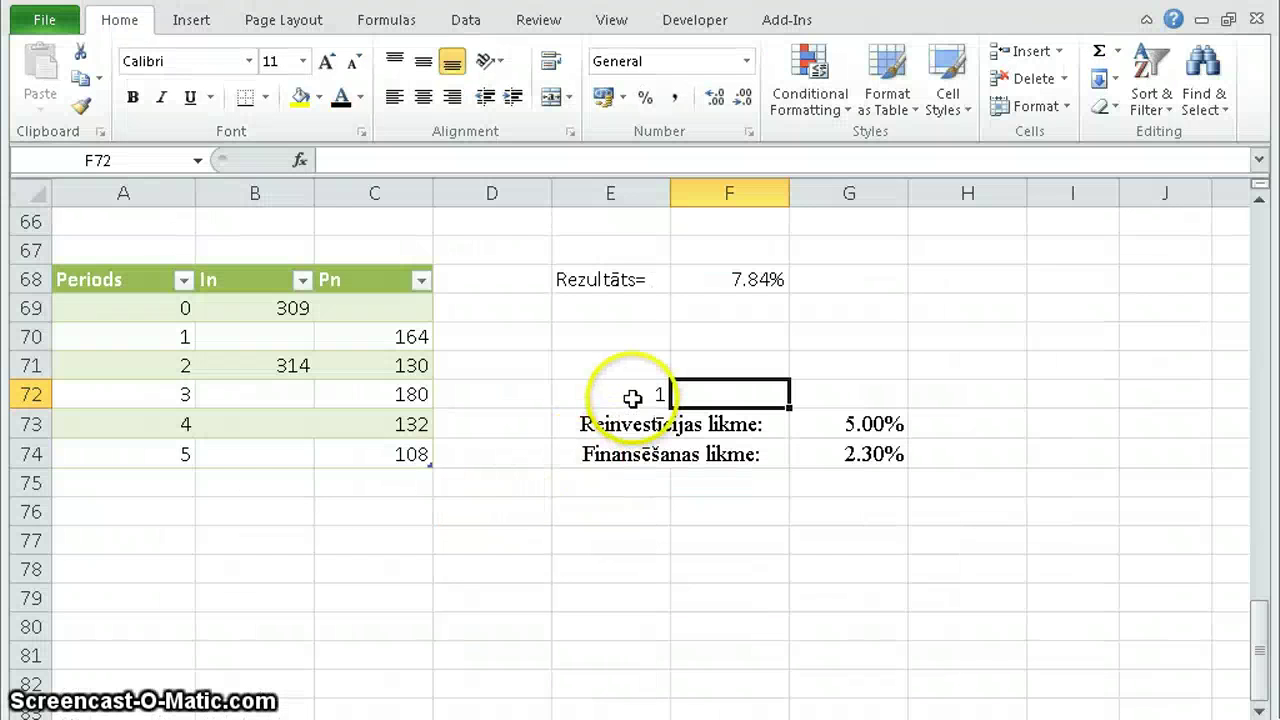
click(600, 397)
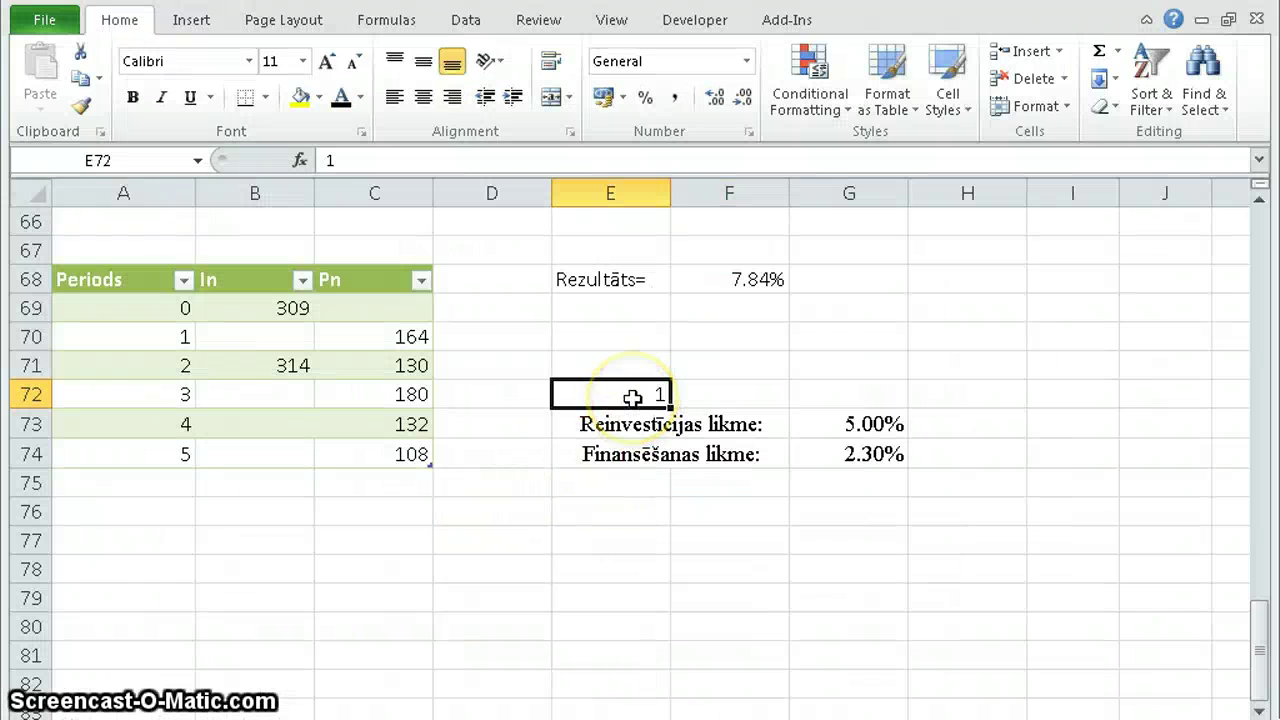
click(612, 396)
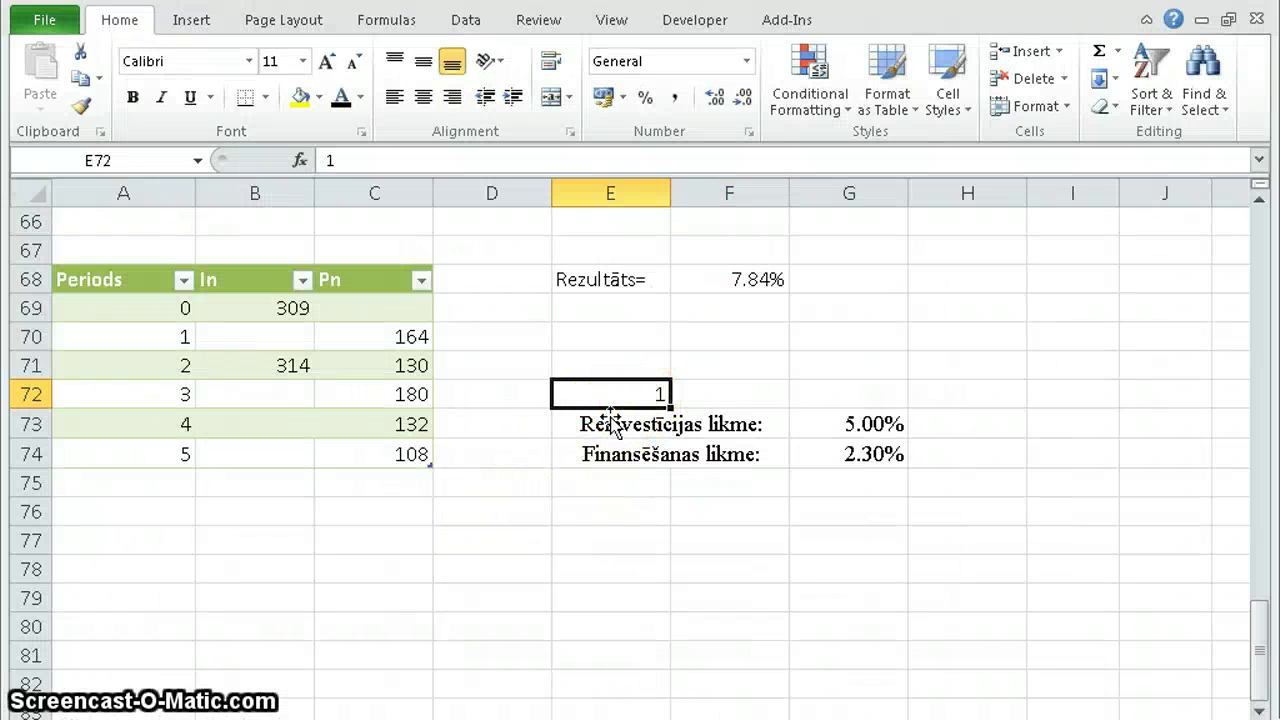
click(640, 438)
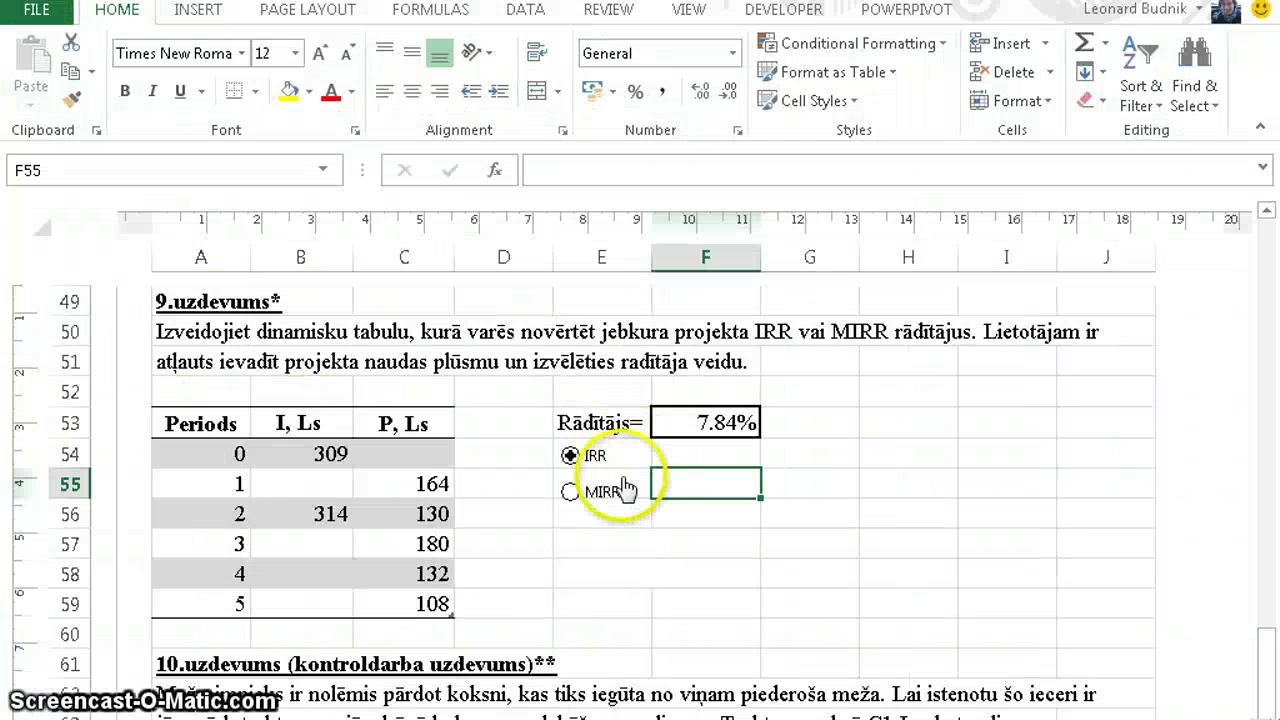
click(545, 505)
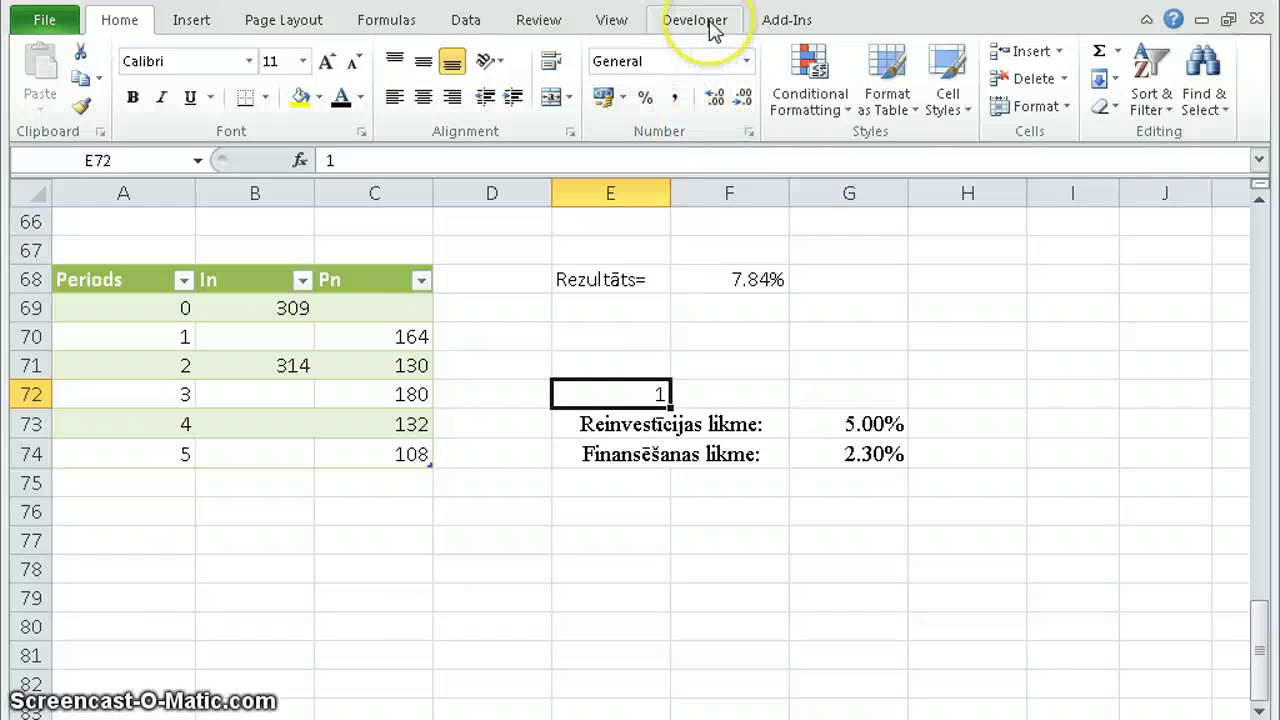
- Insert a form-control option button below the Rezultāts label in column E and duplicate it directly underneath
click(710, 22)
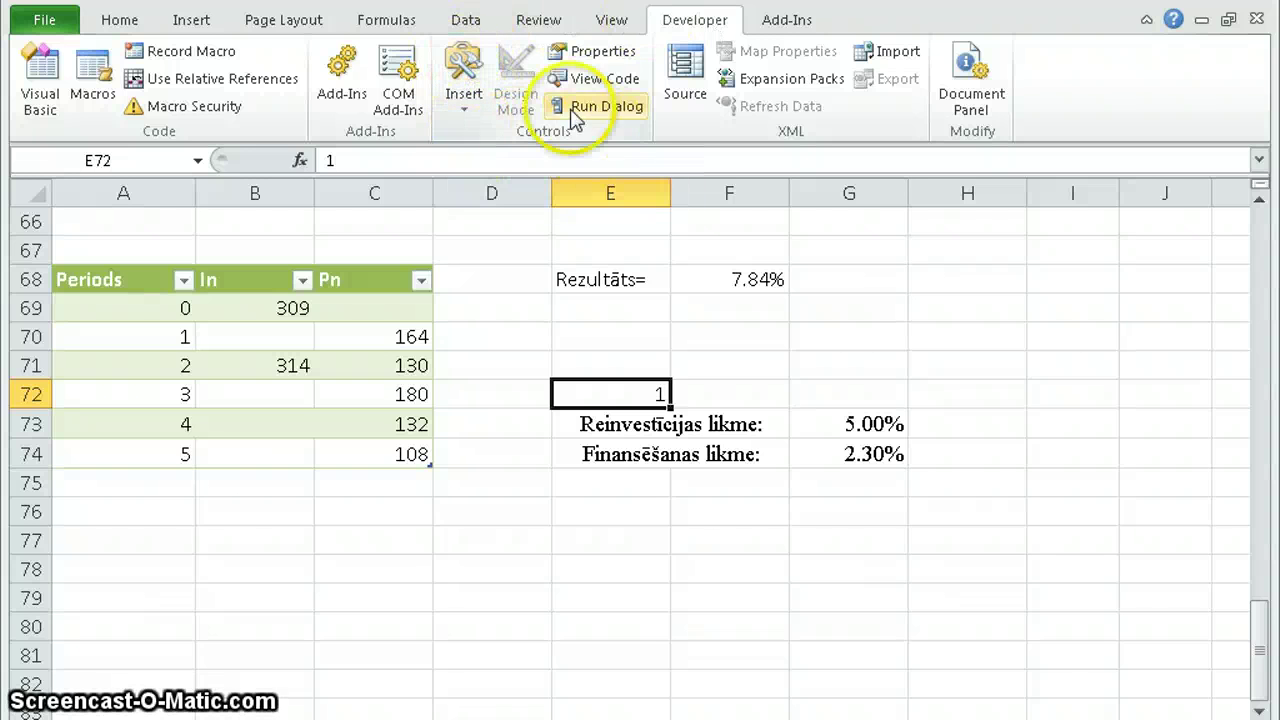
click(465, 116)
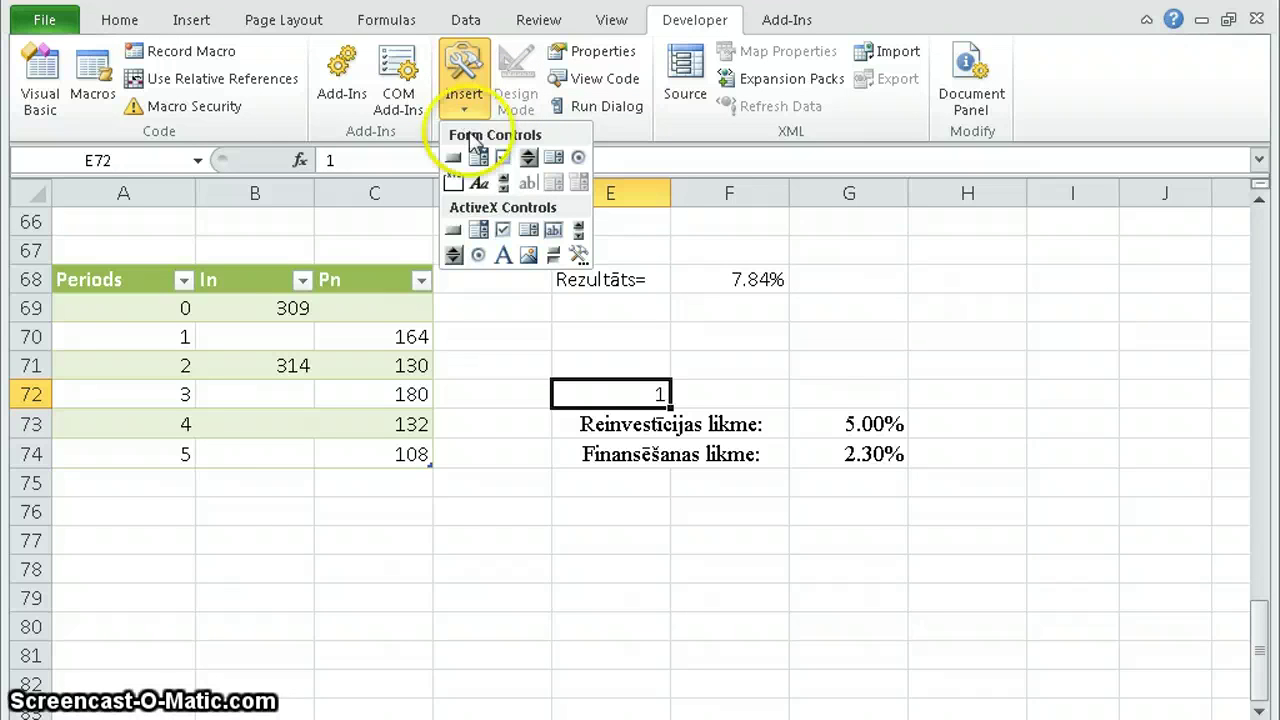
click(579, 160)
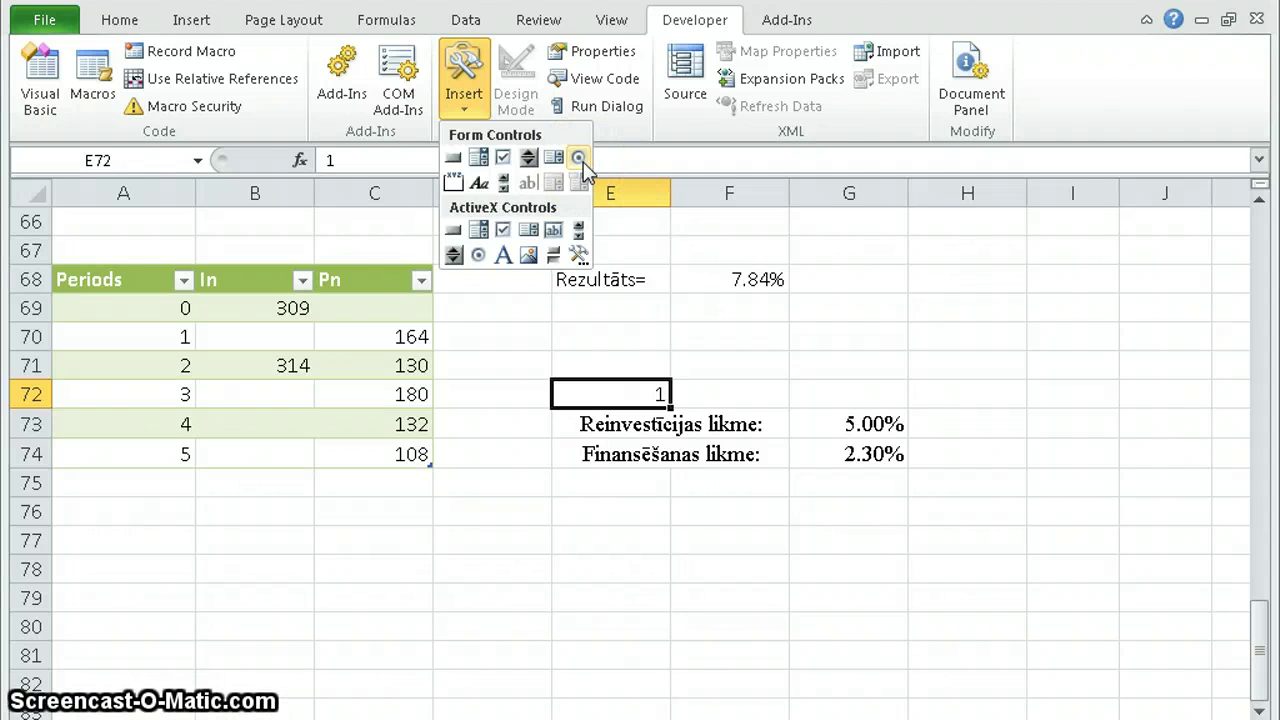
click(584, 323)
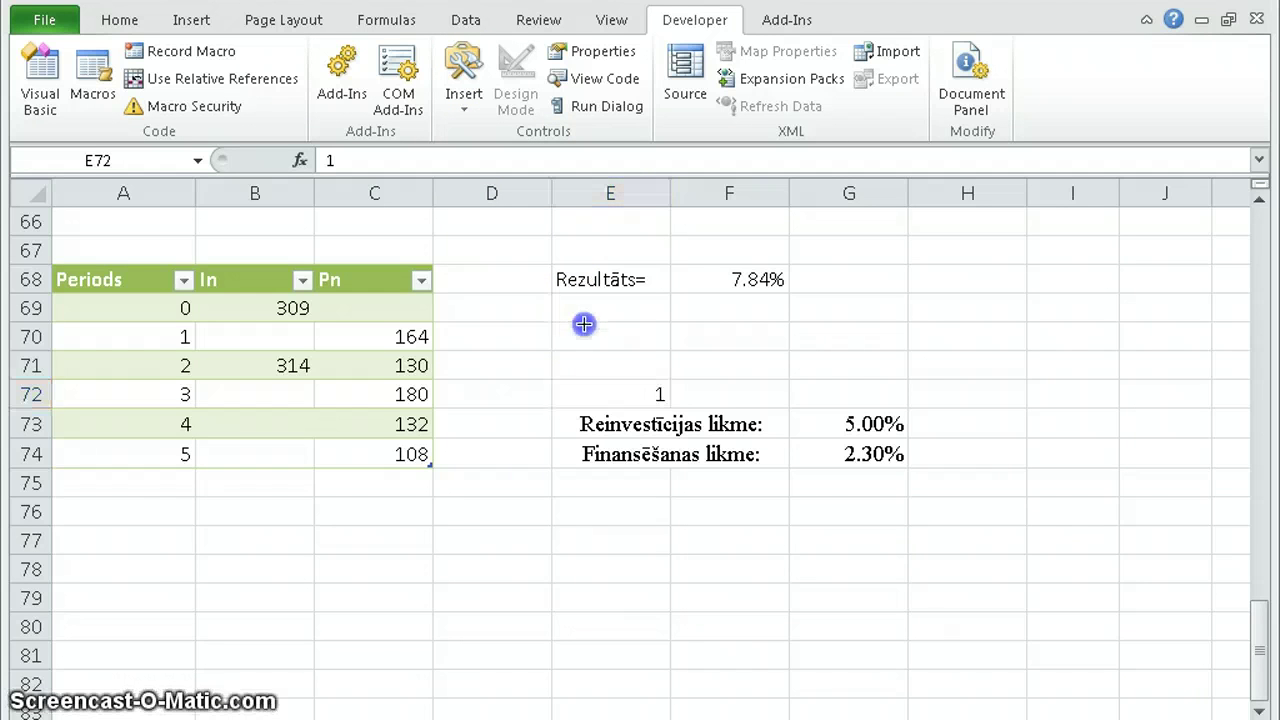
drag(584, 323, 650, 375)
key(ctrl+c)
key(ctrl+v)
- Change the caption of the upper option button to IRR
click(598, 322)
right_click(602, 326)
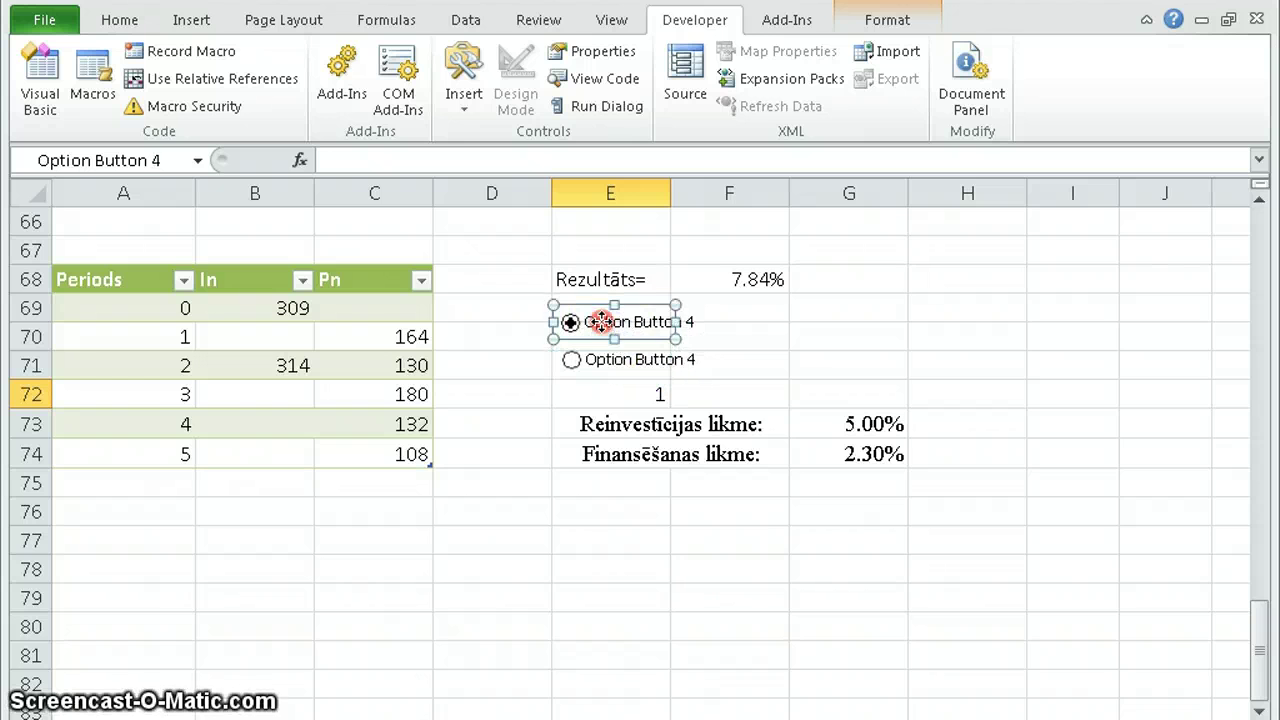
click(598, 325)
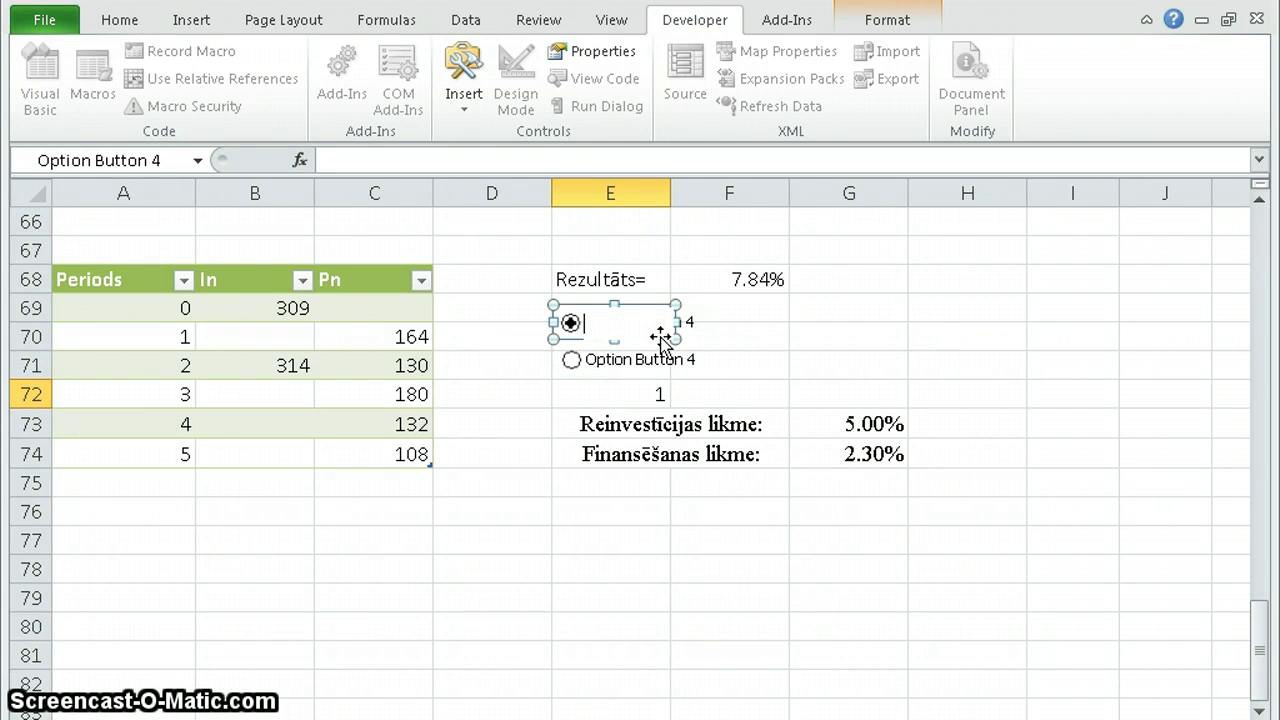
text(IRR)
click(650, 370)
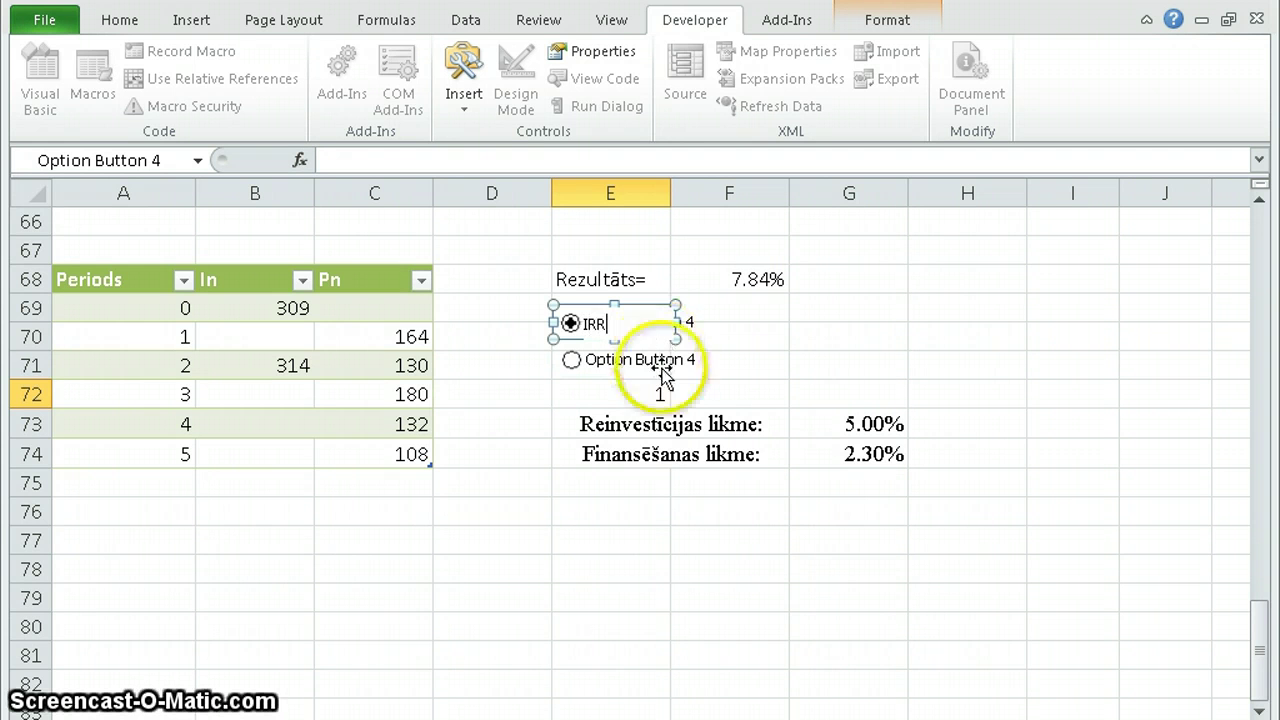
- Replace the caption of the lower option button with MIRR
right_click(592, 361)
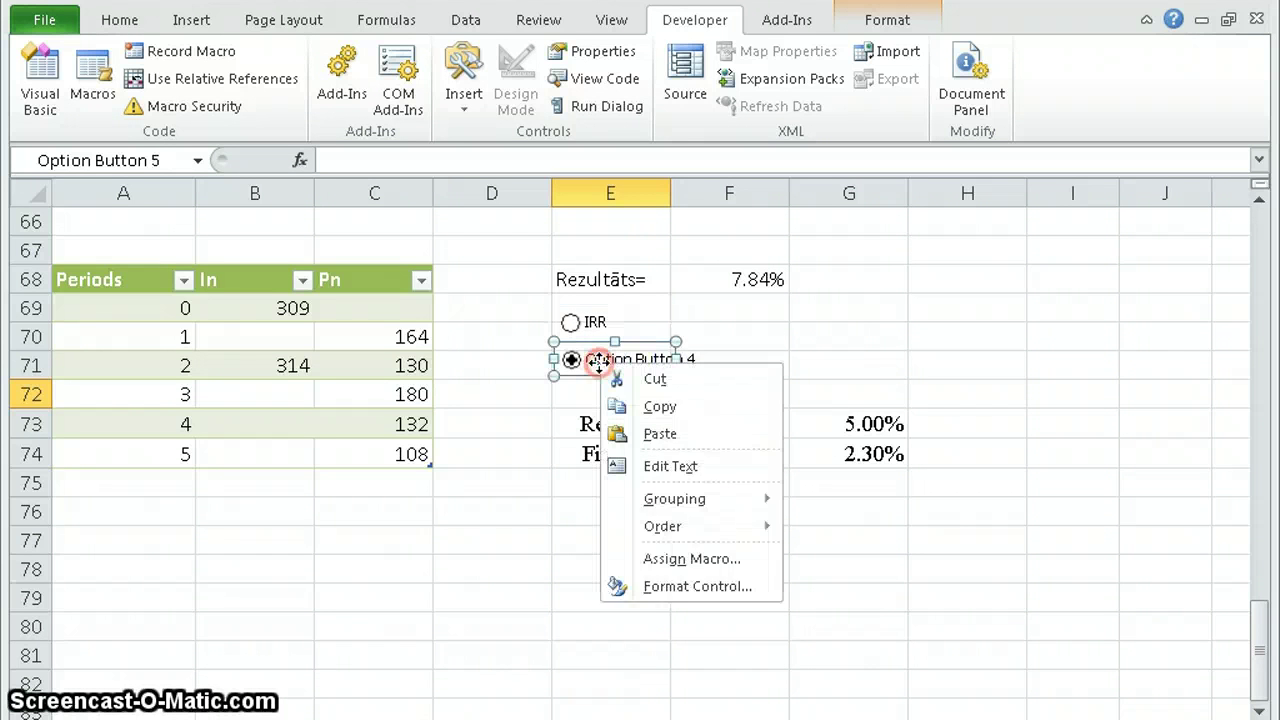
click(593, 360)
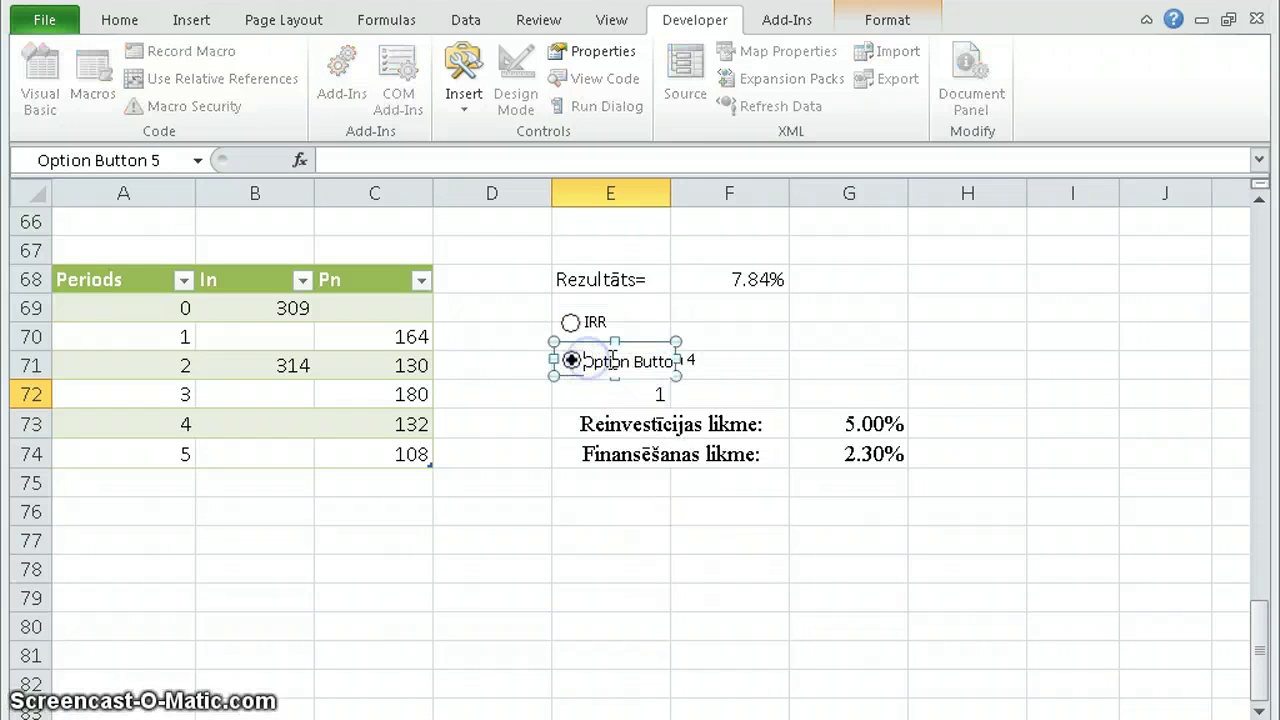
key(BackSpace)
key(BackSpace)
key(BackSpace)
key(BackSpace)
key(BackSpace)
key(BackSpace)
key(BackSpace)
key(BackSpace)
key(BackSpace)
key(BackSpace)
key(BackSpace)
key(BackSpace)
key(BackSpace)
key(BackSpace)
key(BackSpace)
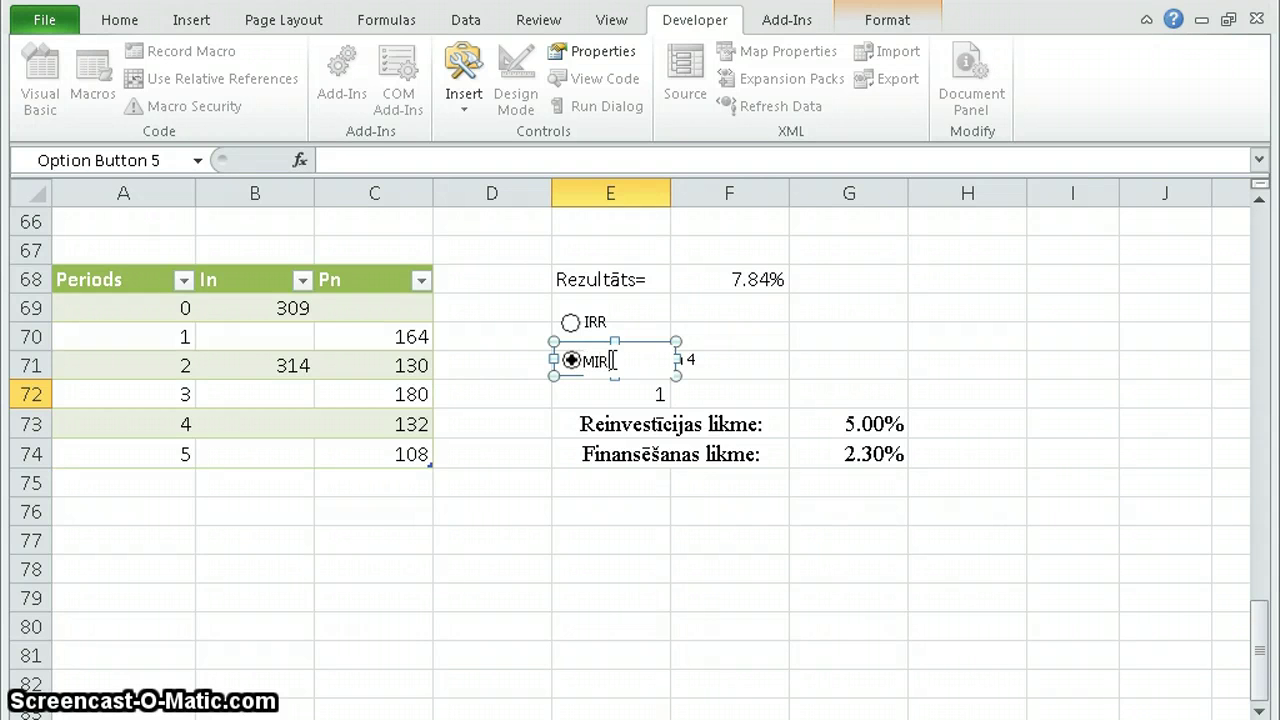
click(562, 394)
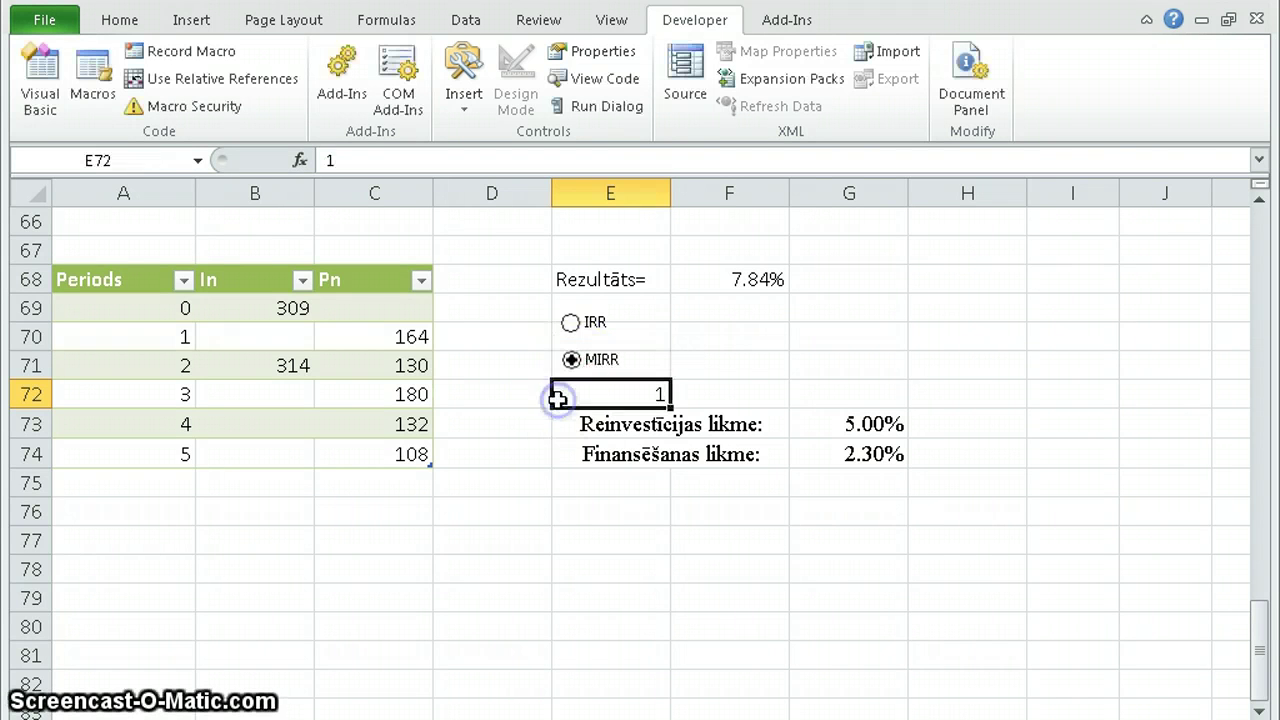
- Nudge the MIRR option button slightly to line it up beneath the IRR option button
click(595, 325)
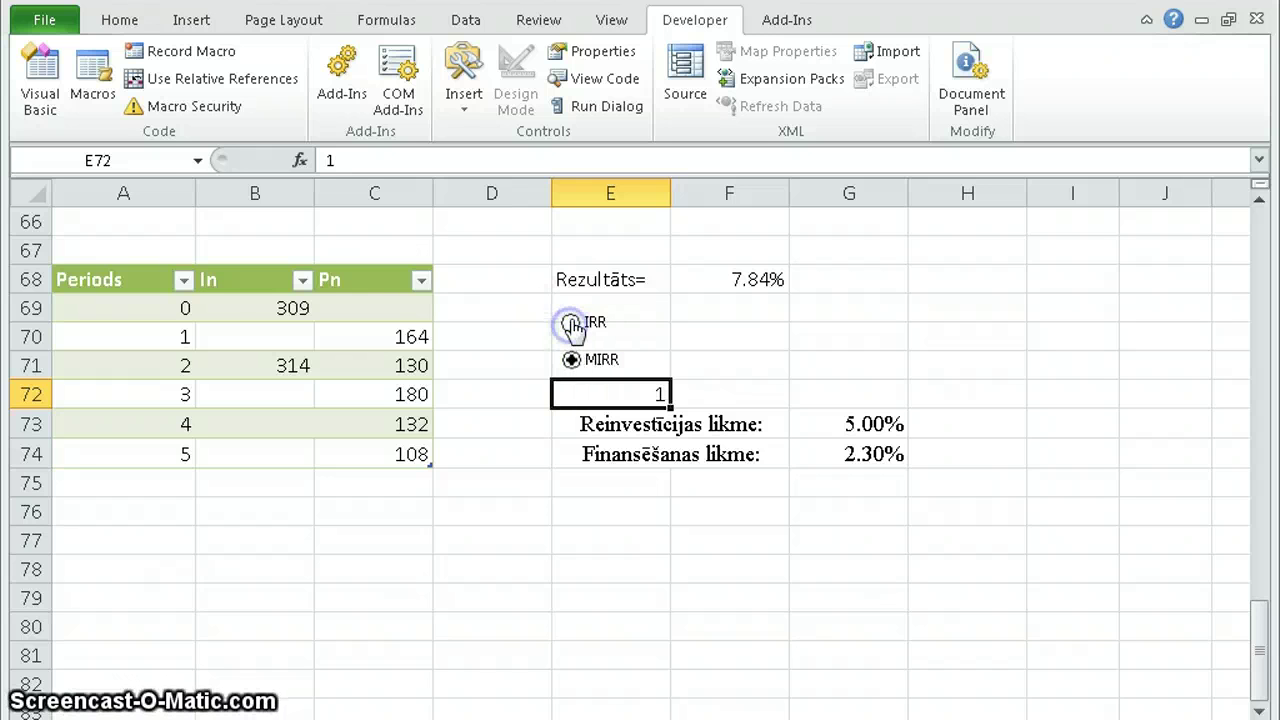
right_click(585, 361)
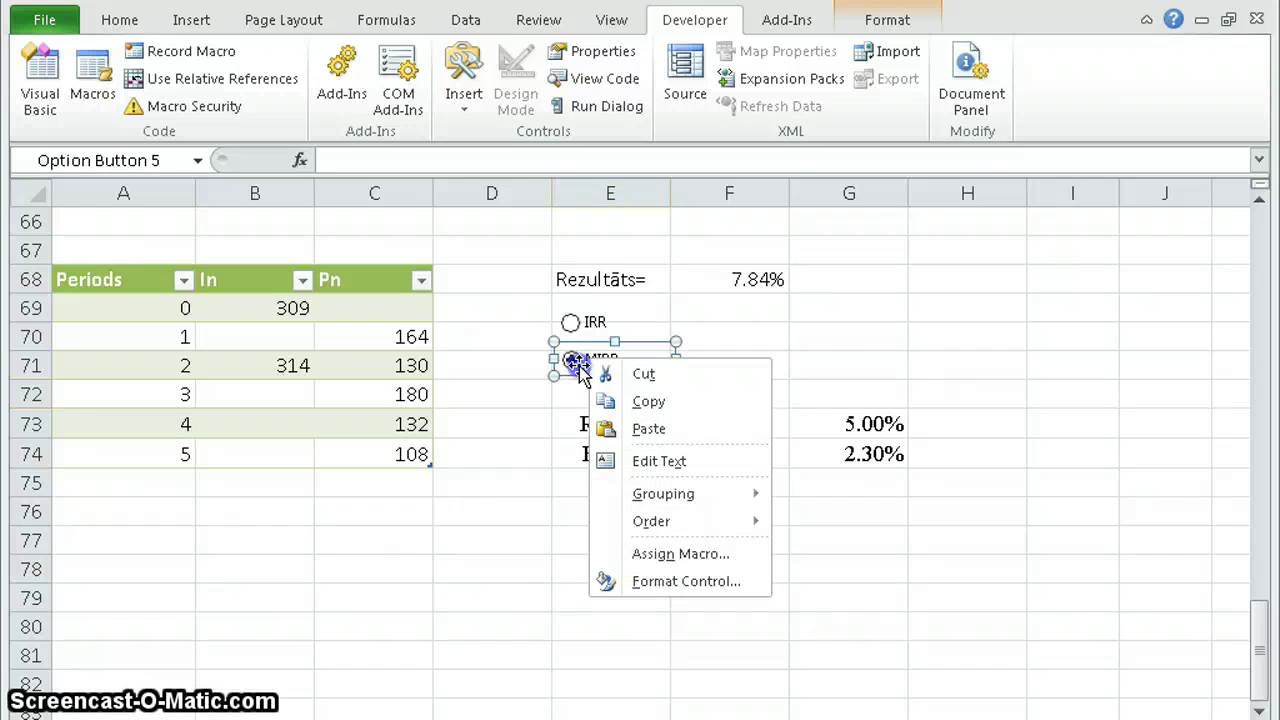
click(586, 366)
drag(587, 366, 586, 374)
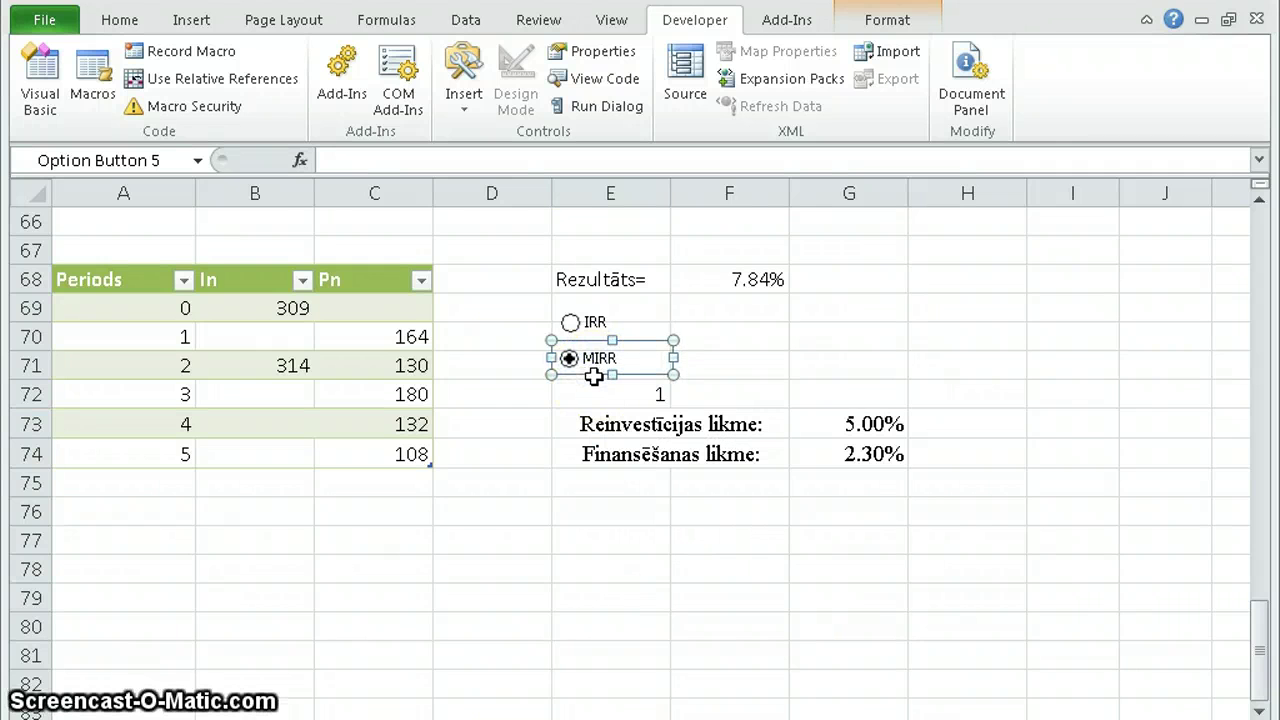
click(590, 365)
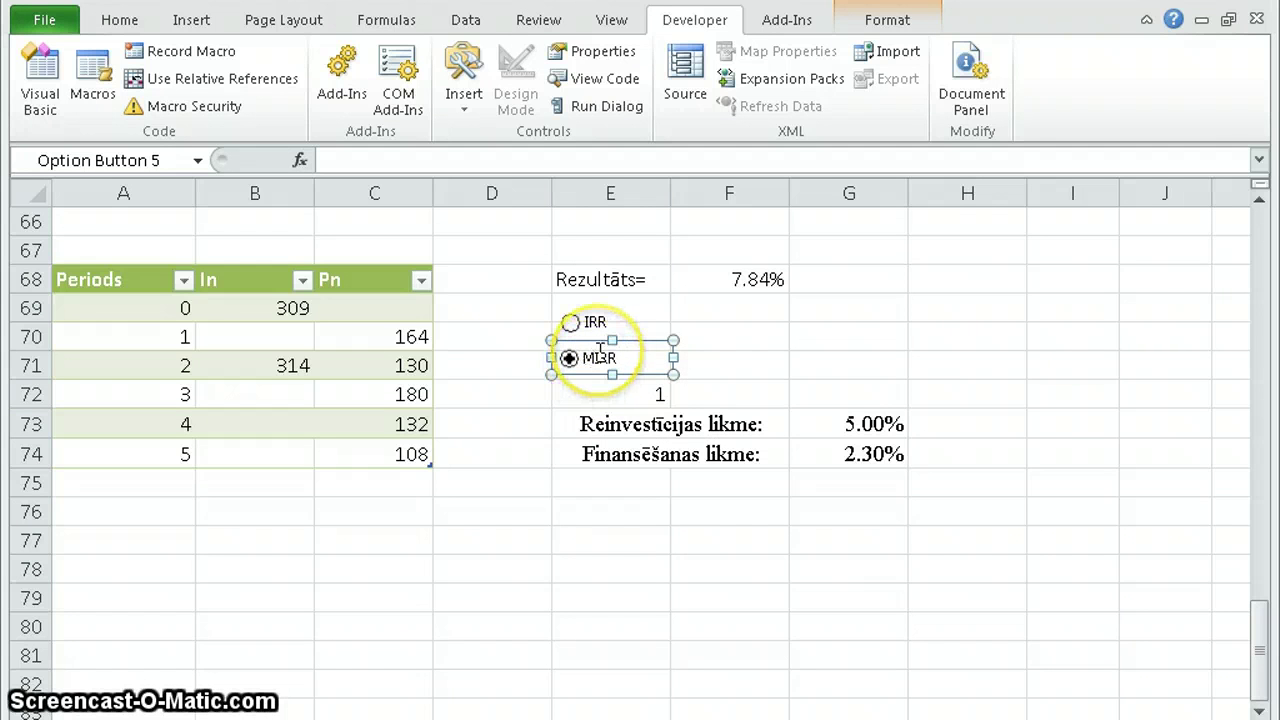
- Link the MIRR option button to index cell $E$72 in its control format settings
right_click(598, 352)
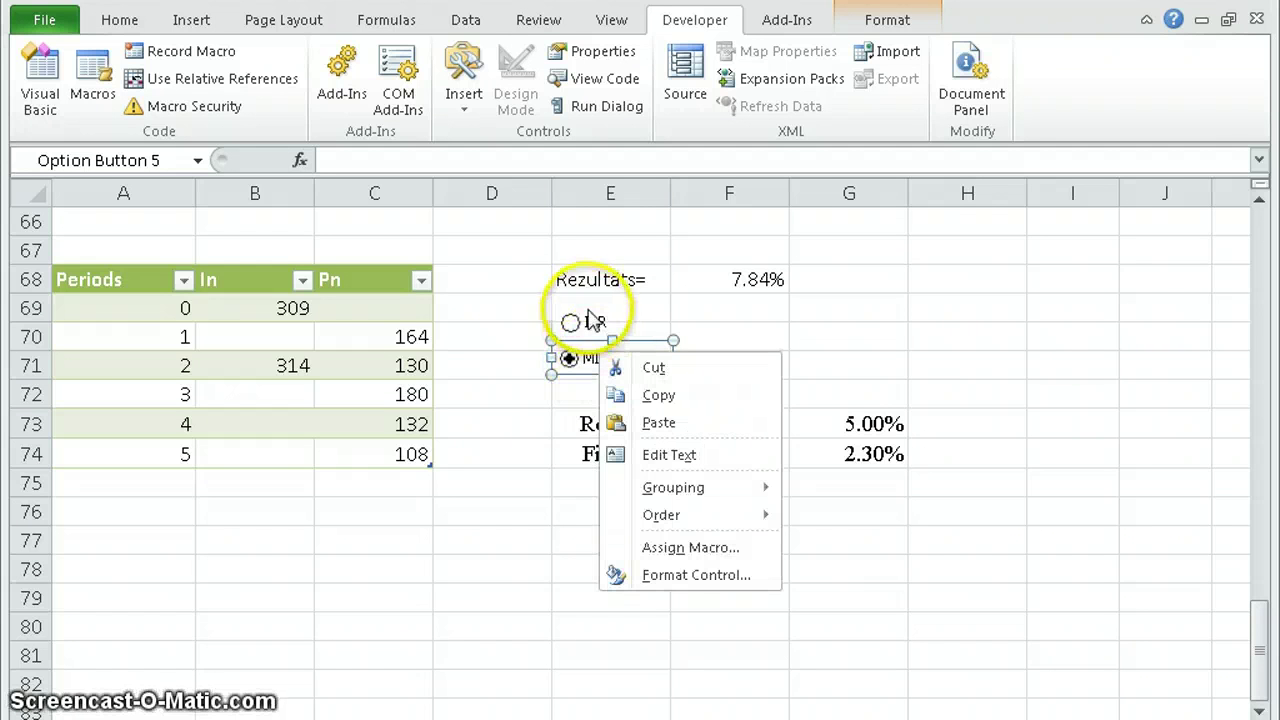
click(686, 580)
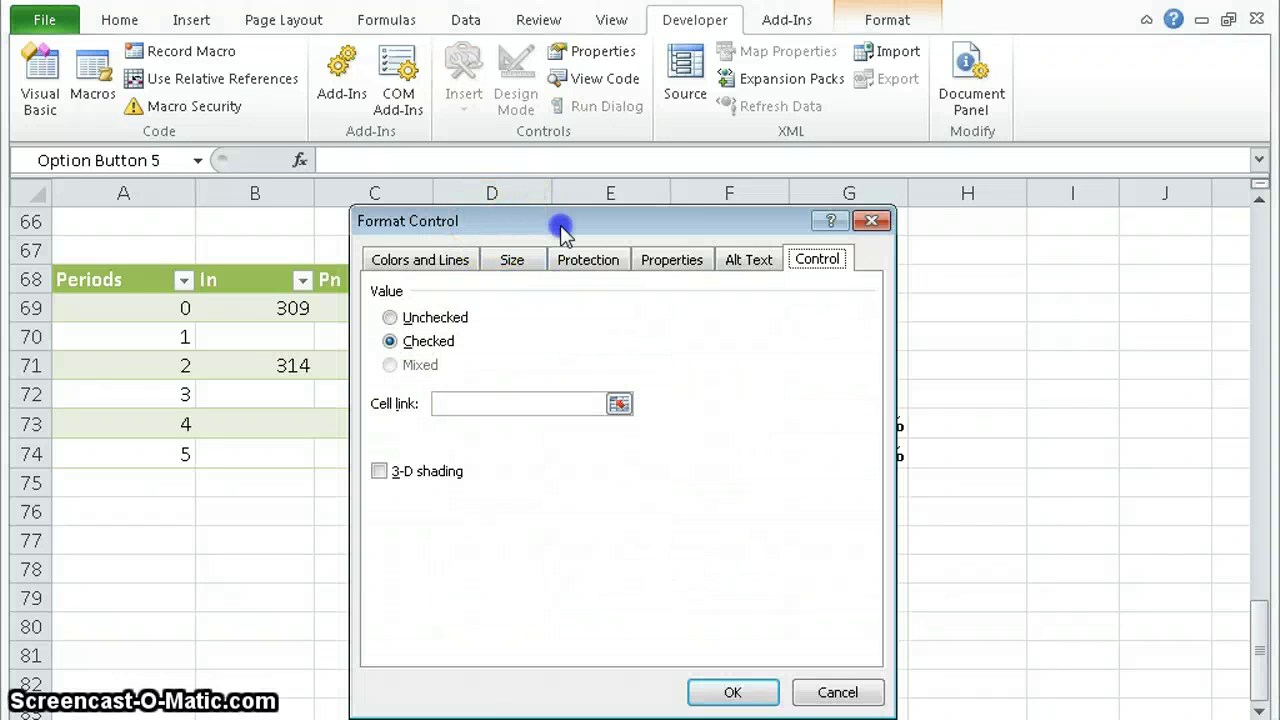
drag(552, 220, 797, 106)
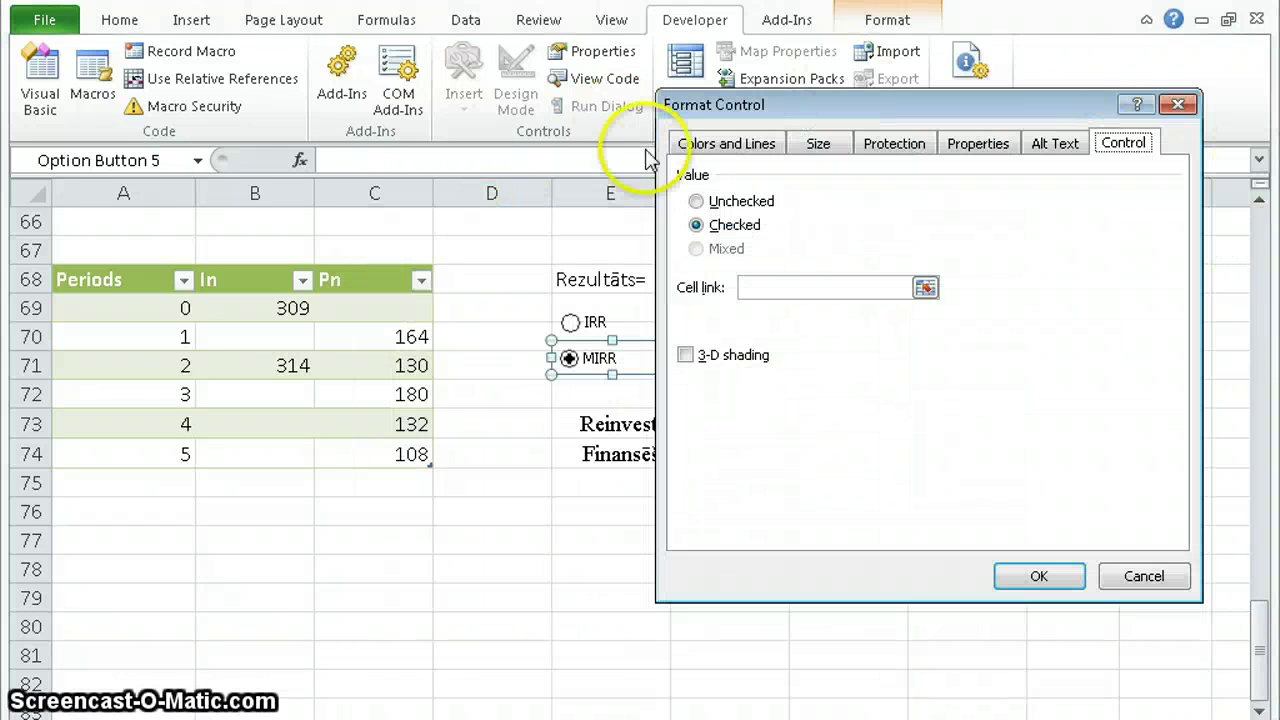
click(765, 289)
drag(707, 108, 808, 83)
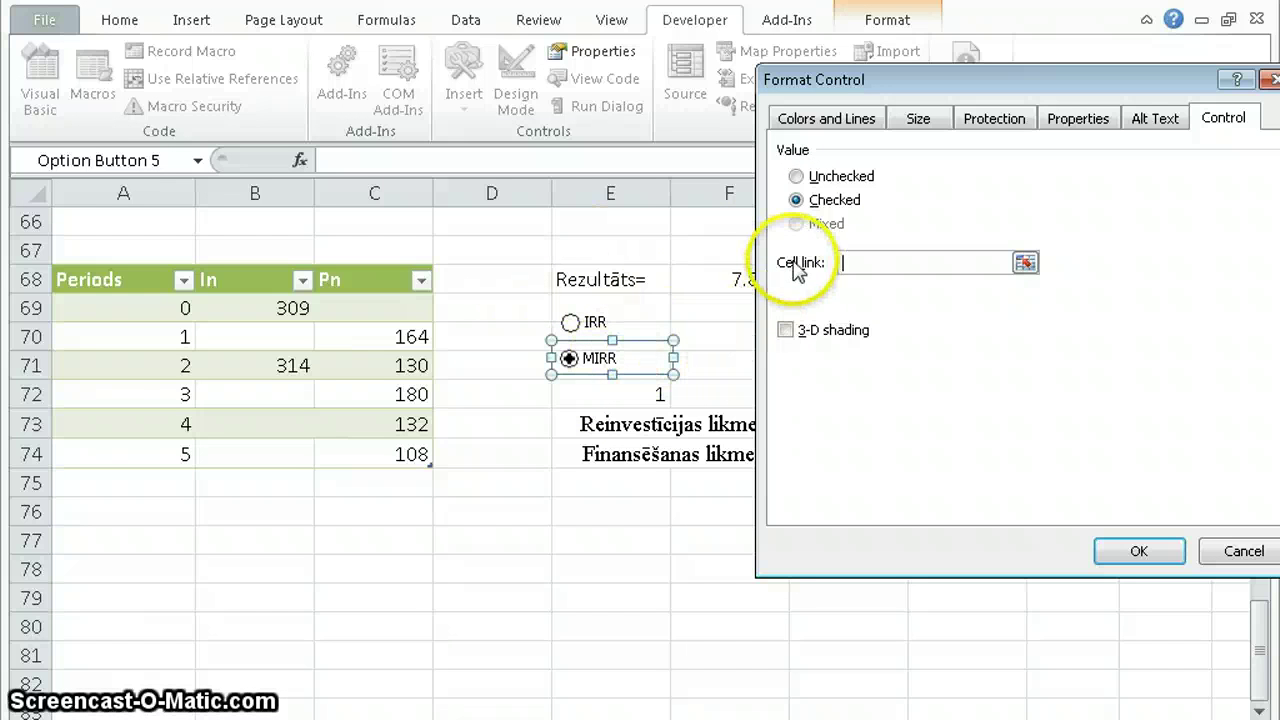
click(612, 394)
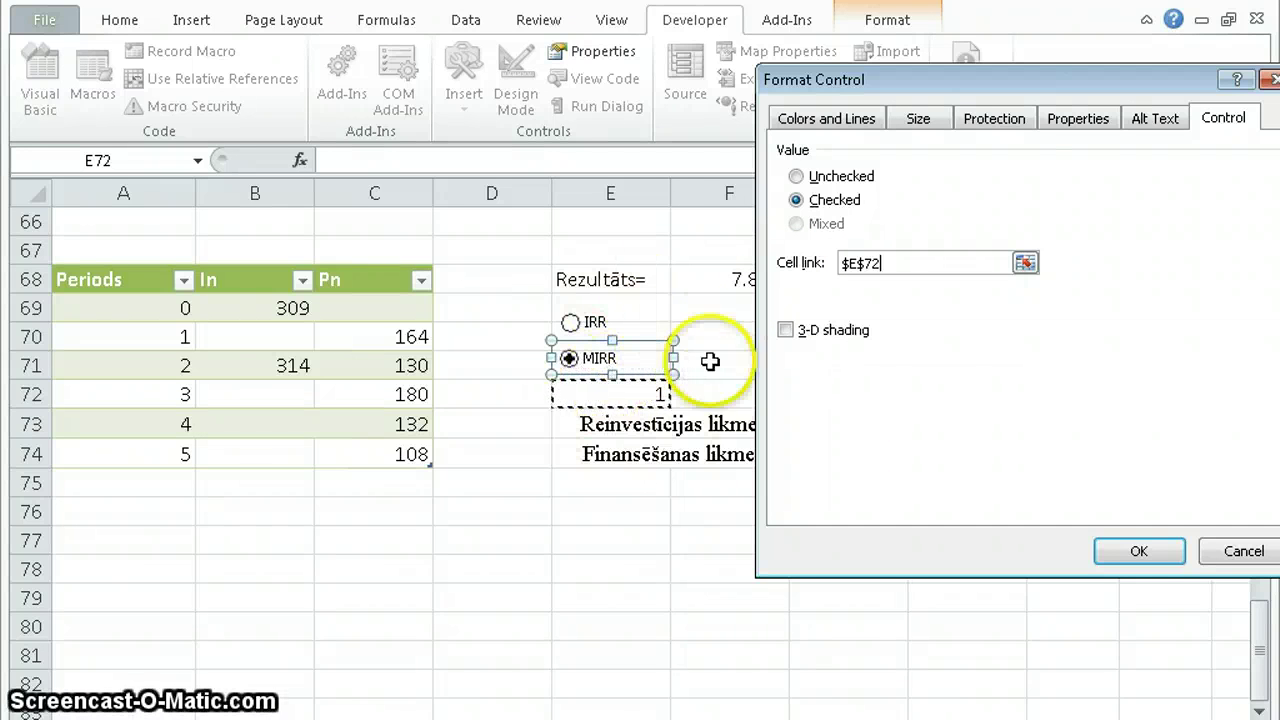
click(1139, 551)
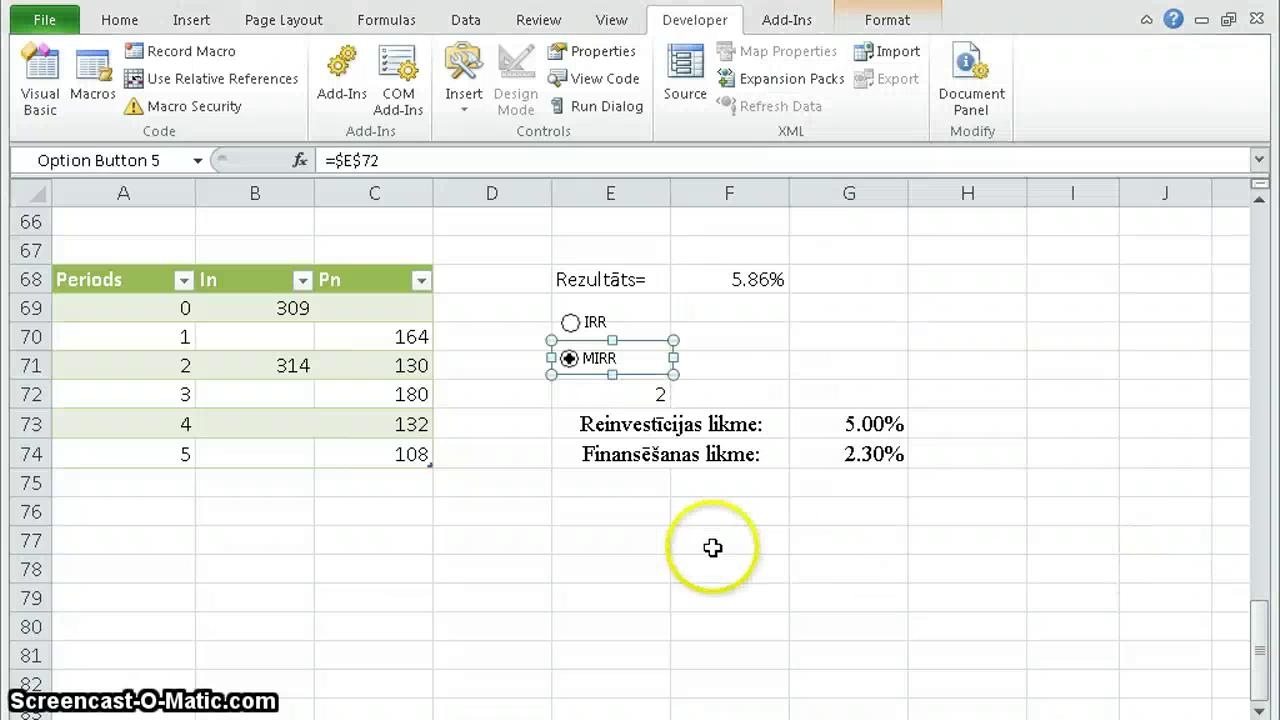
- Deselect the option button and switch to IRR and back to MIRR to check the cell link
click(663, 545)
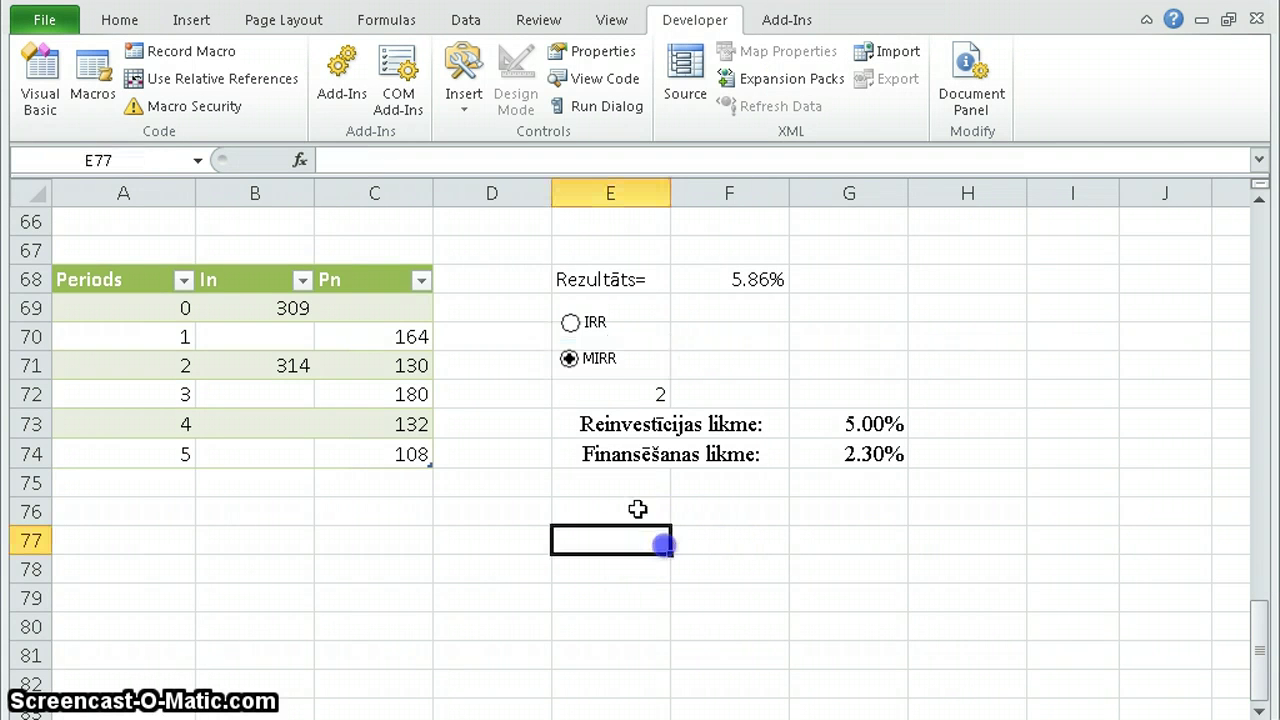
click(567, 322)
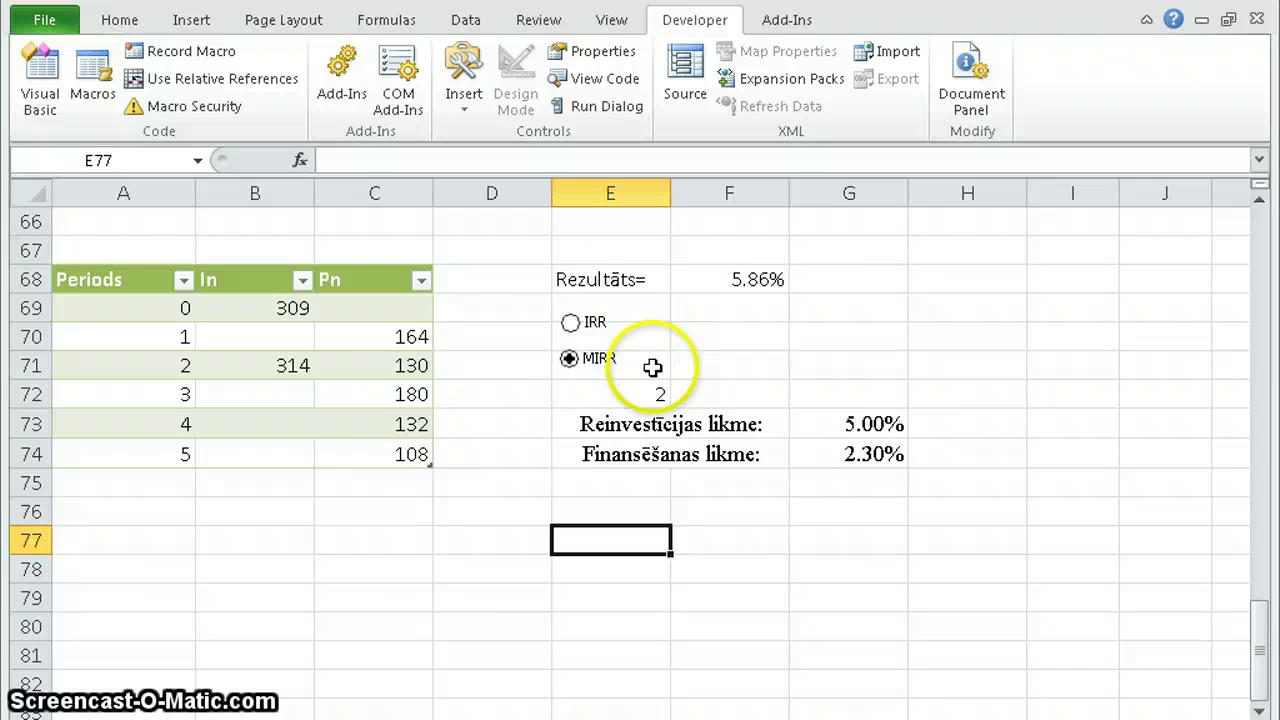
click(568, 358)
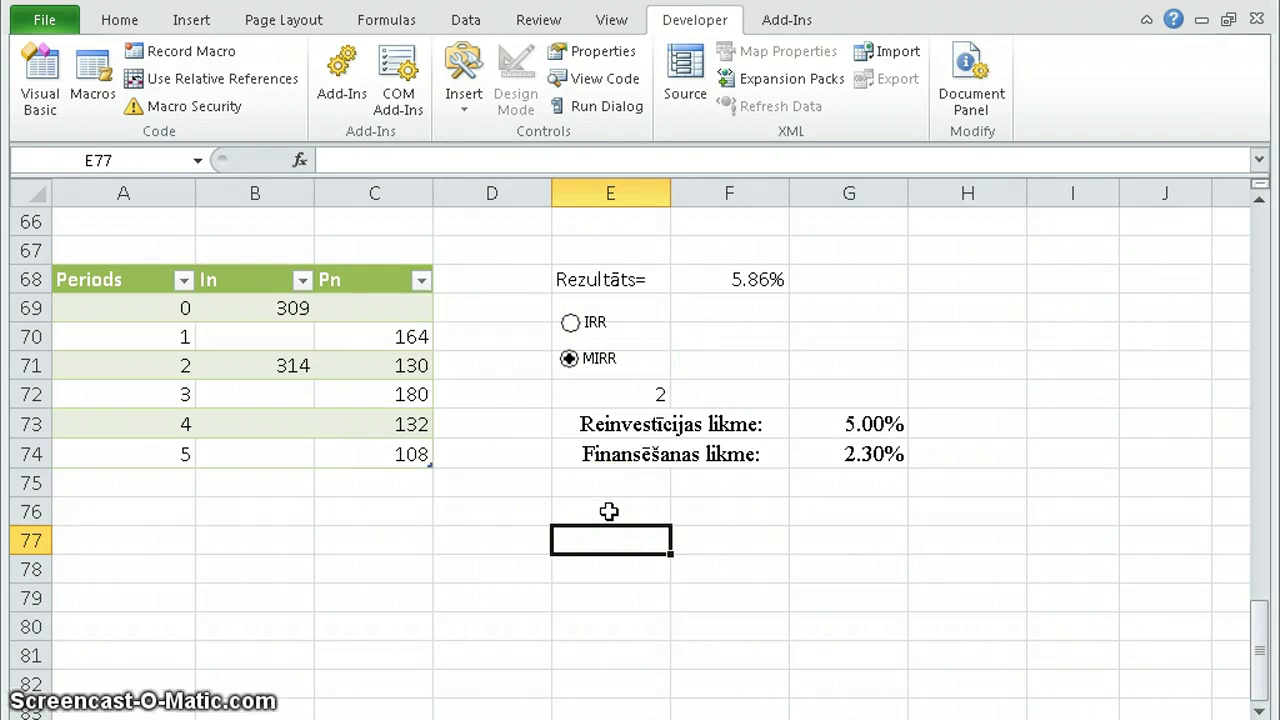
- Hide the index number in E72 by setting its font colour to white
click(643, 392)
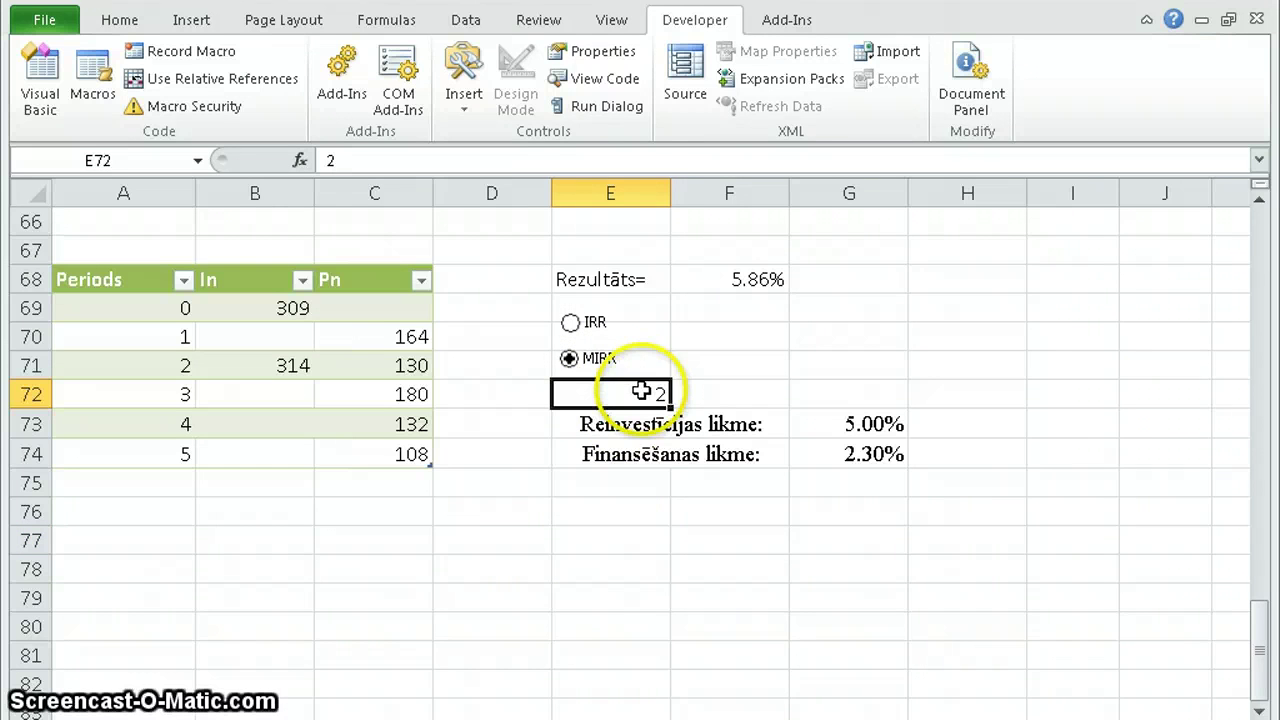
click(116, 28)
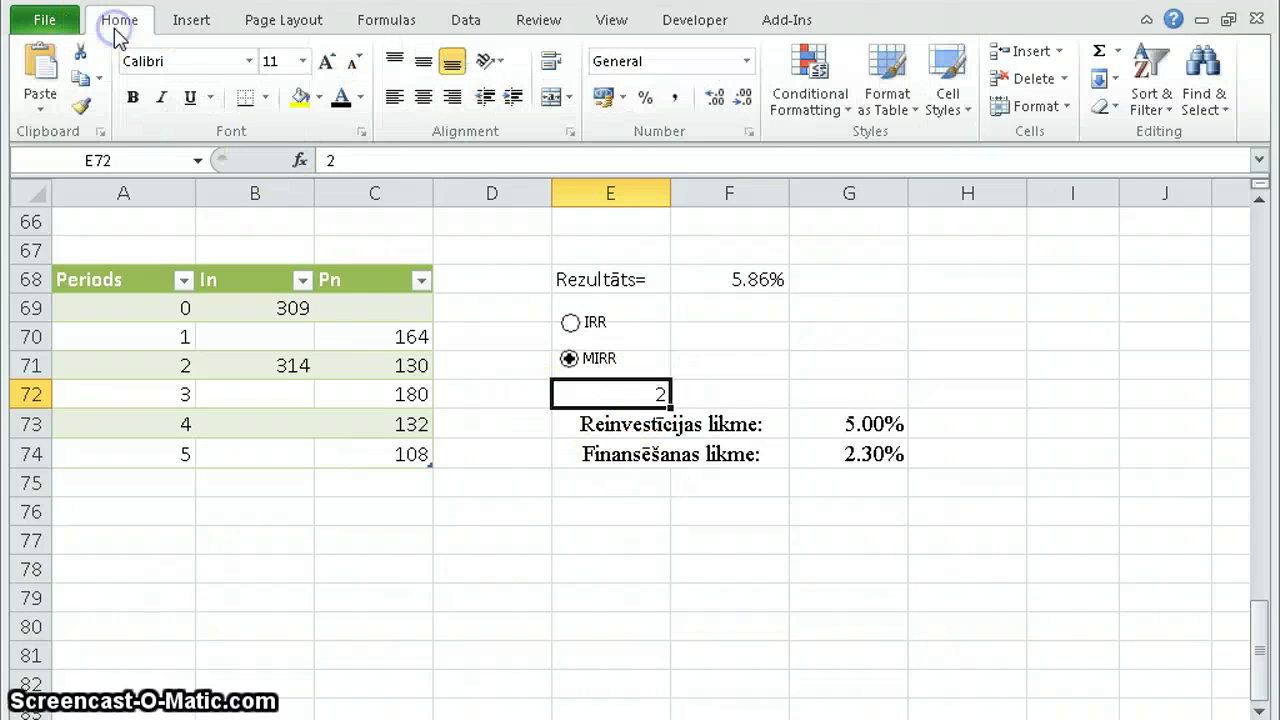
click(360, 97)
click(343, 178)
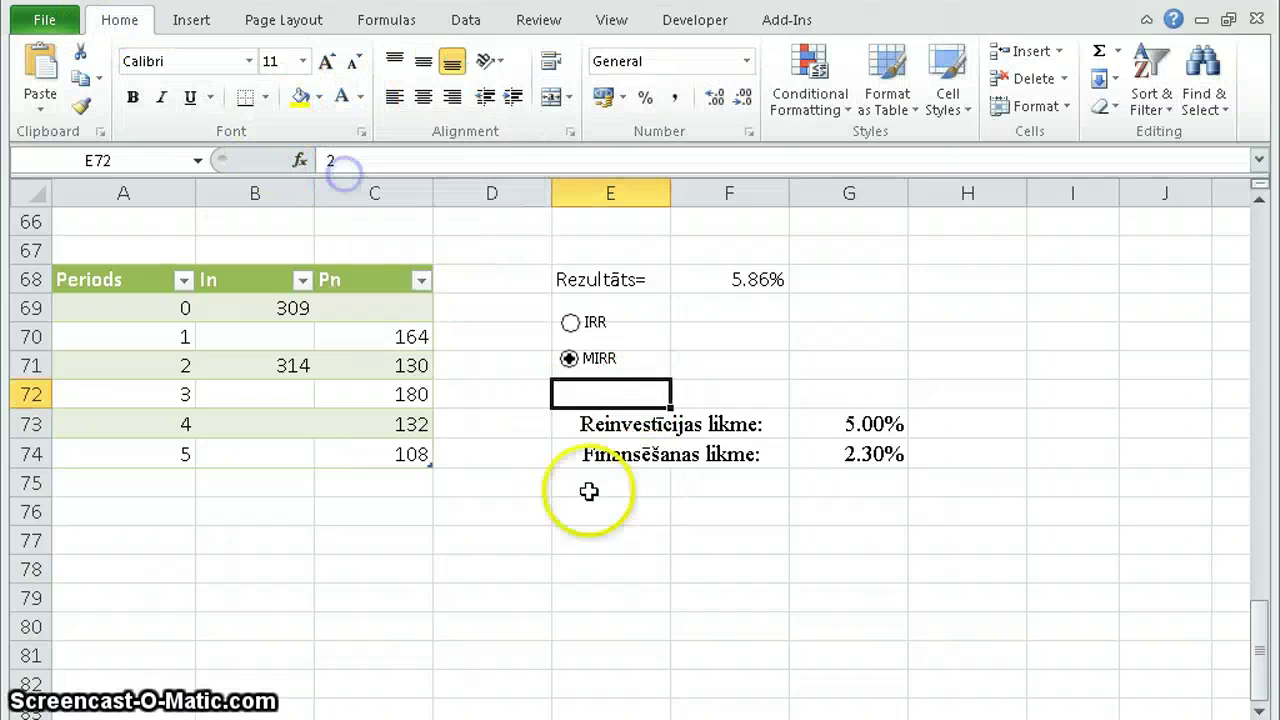
click(622, 490)
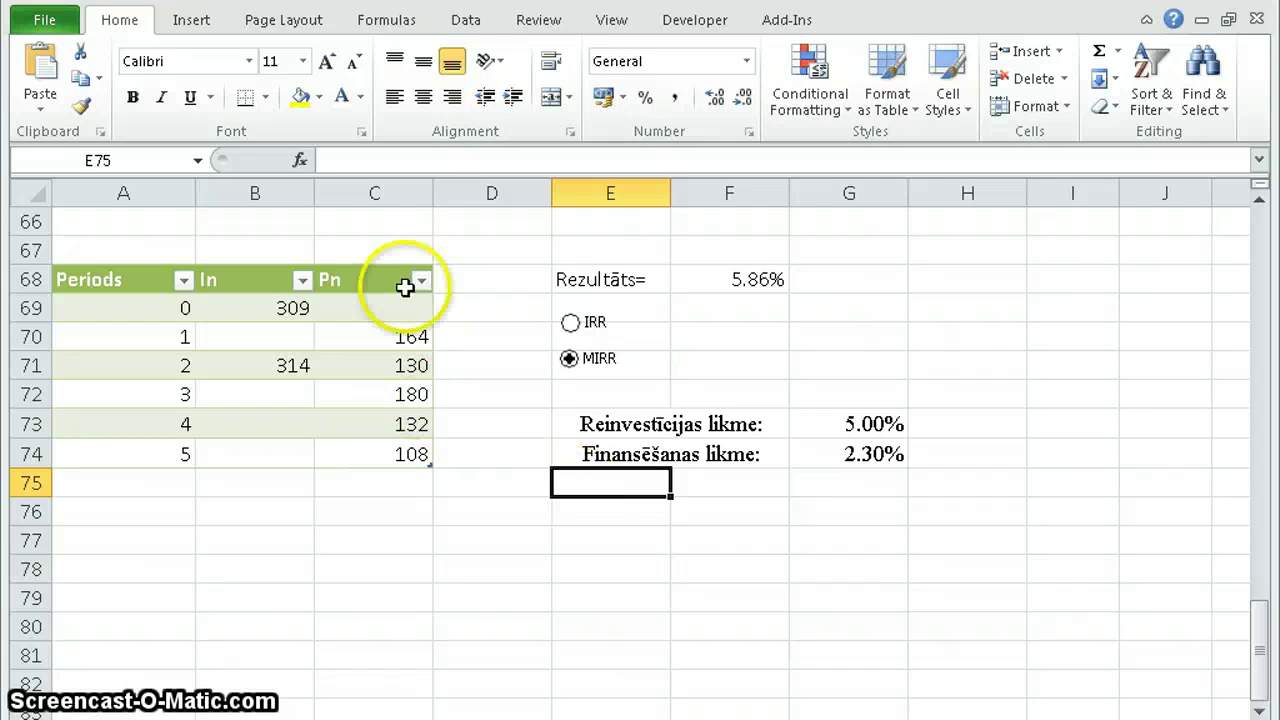
- Alternate repeatedly between the IRR and MIRR option buttons to check the result in F68, ending on MIRR
click(570, 322)
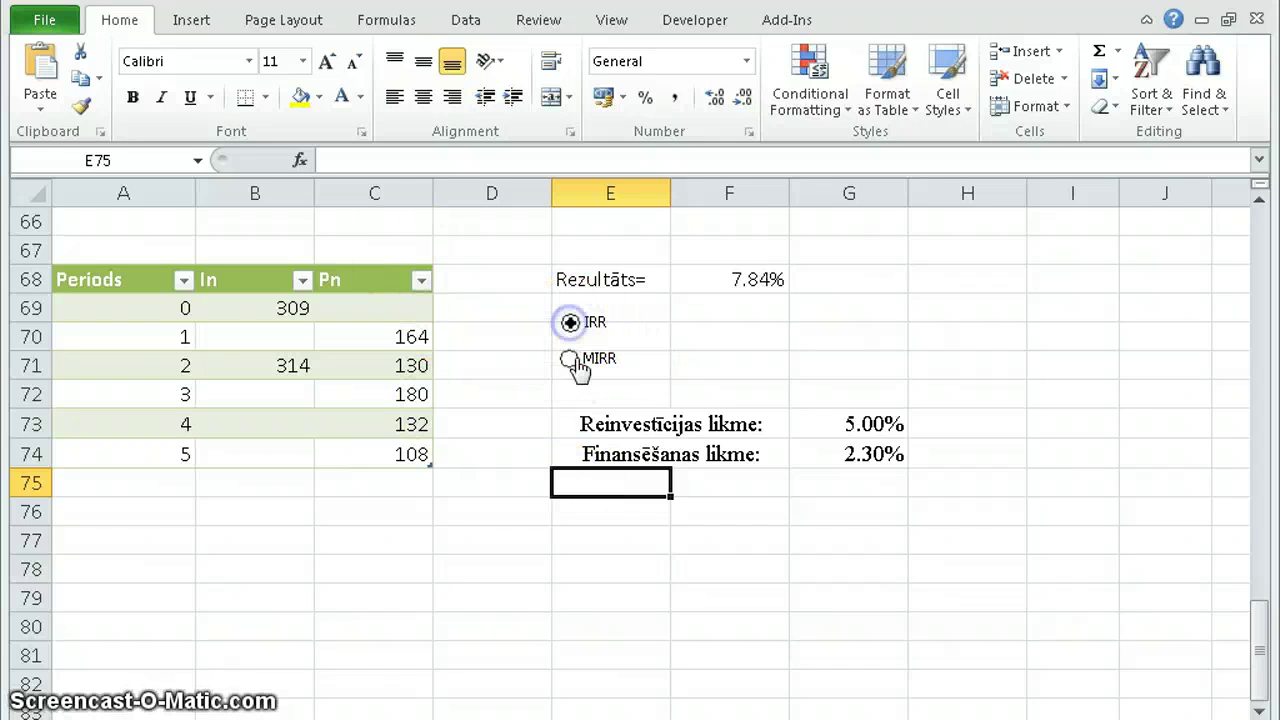
click(570, 356)
click(570, 322)
click(570, 357)
click(570, 322)
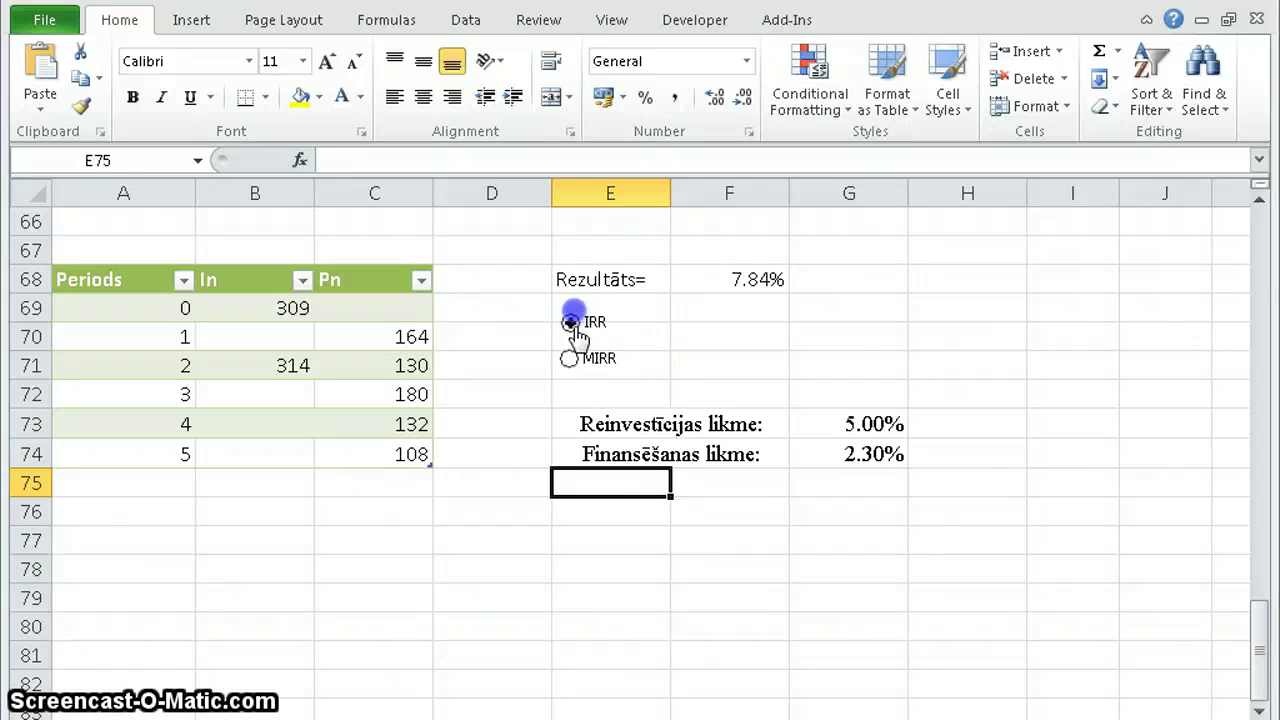
click(570, 357)
click(570, 322)
click(570, 357)
click(570, 322)
click(570, 357)
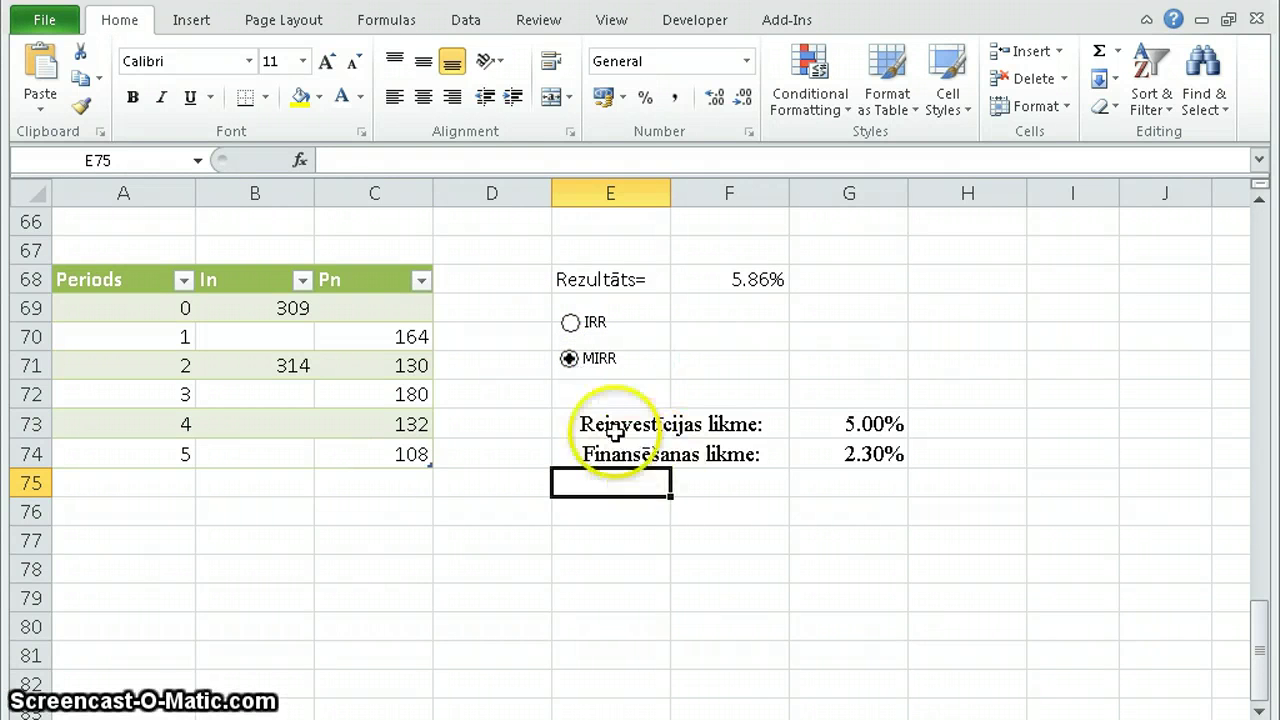
- Select the reinvestment and financing rate rows E73:G74, and compare them with IRR and with MIRR chosen
drag(588, 424, 868, 458)
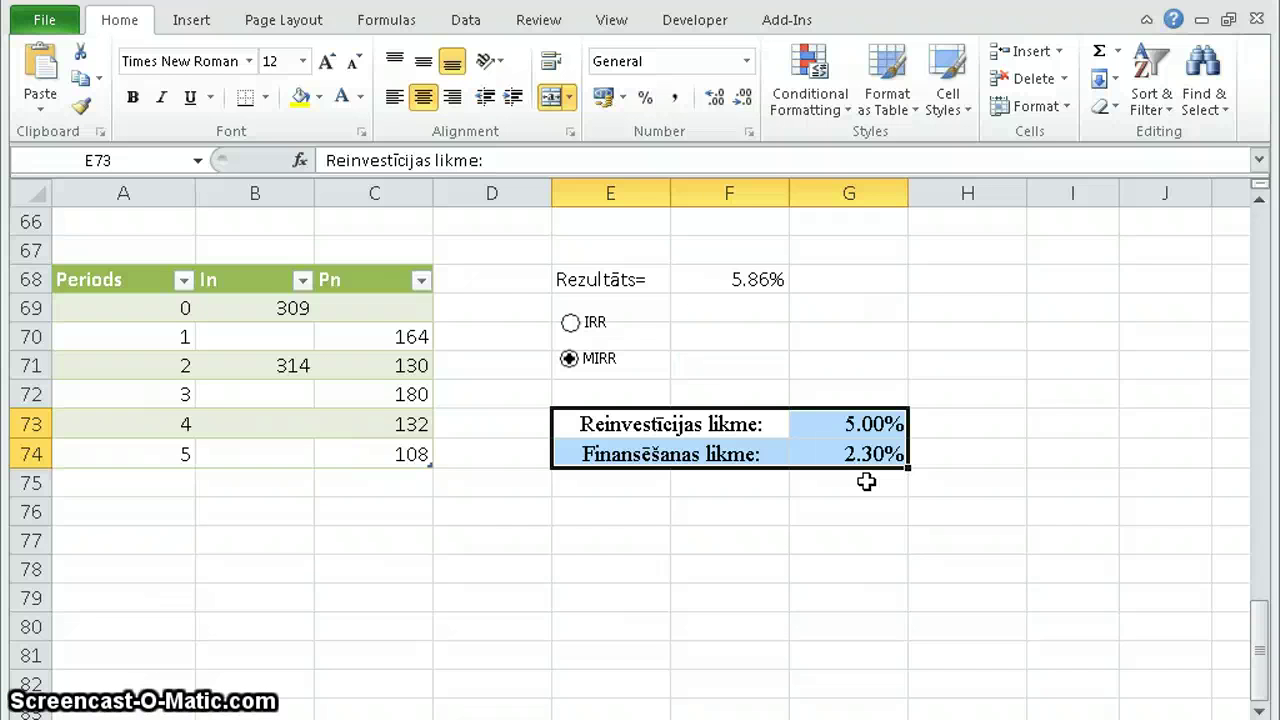
click(850, 479)
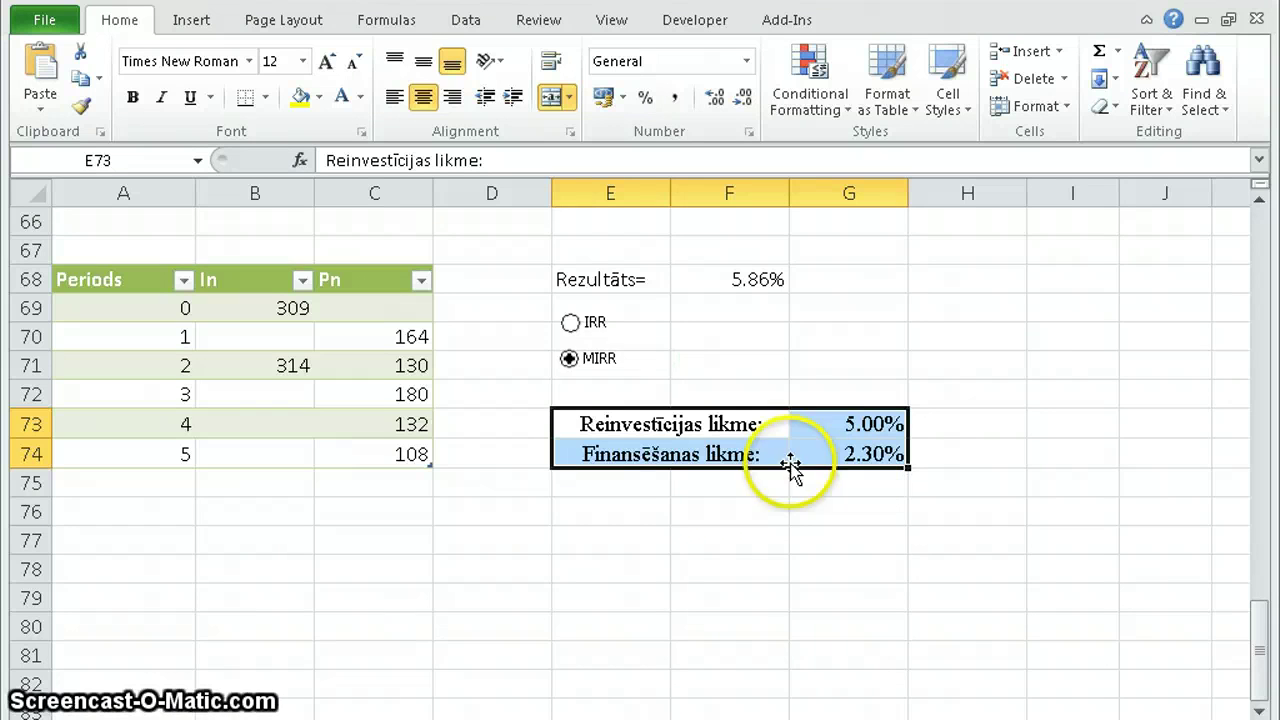
click(570, 322)
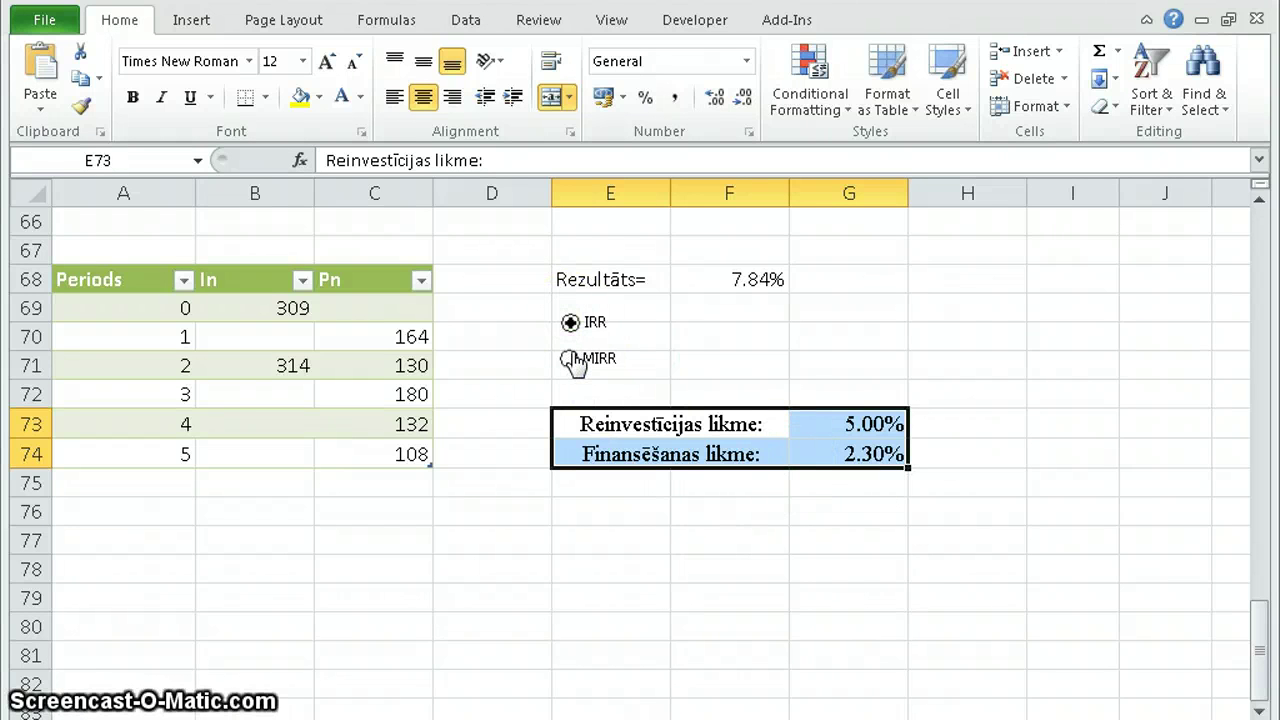
click(570, 358)
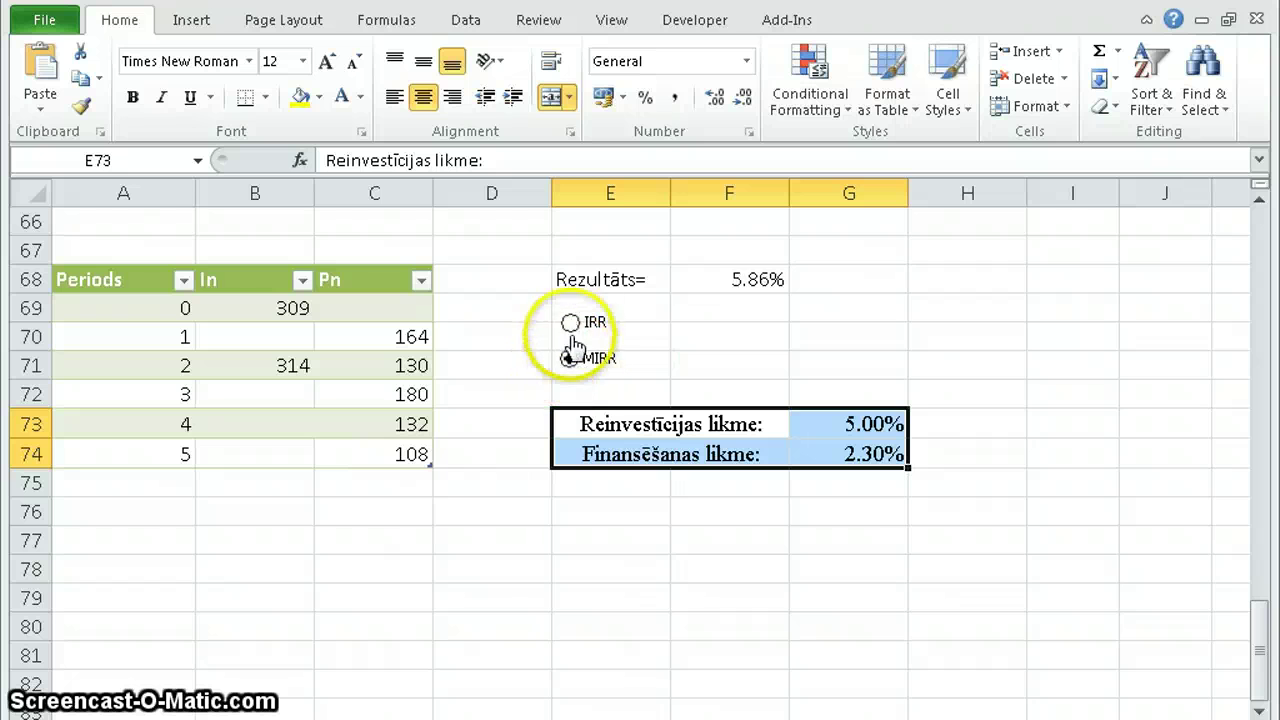
- Switch between IRR and MIRR and select the hidden index cell E72 to check its link to the option buttons
click(570, 322)
click(572, 360)
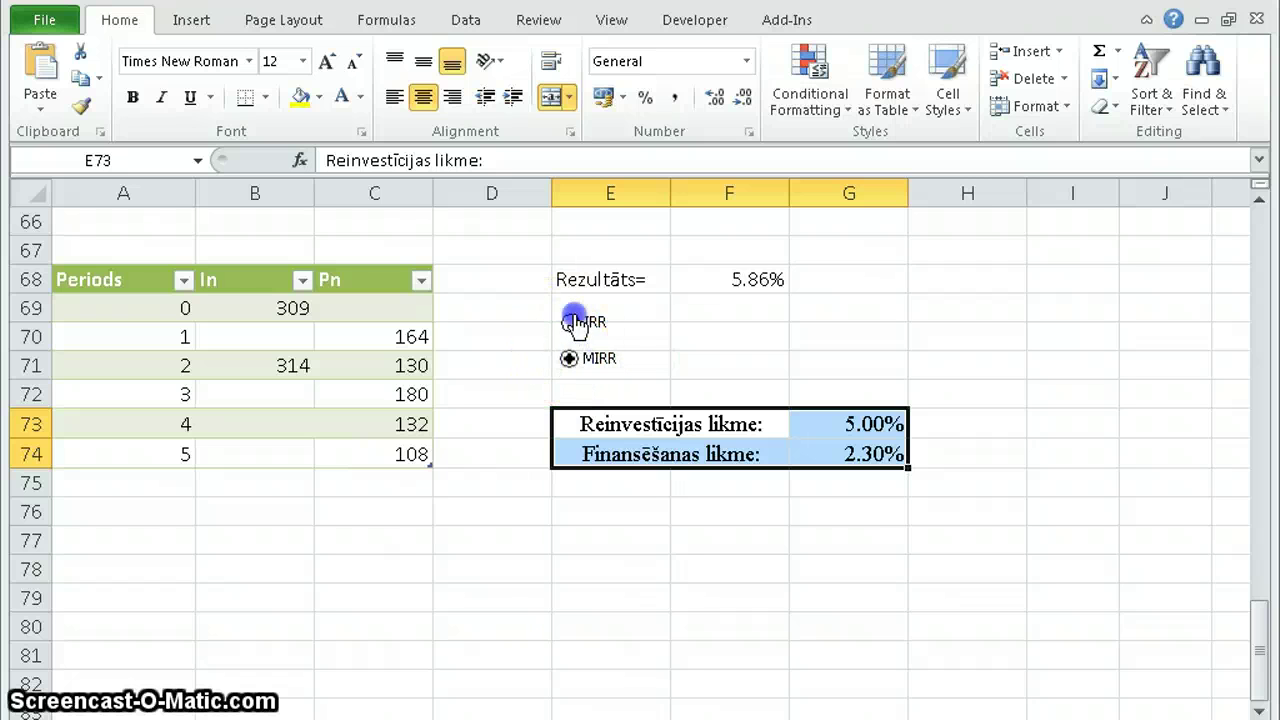
click(592, 391)
click(570, 322)
click(569, 358)
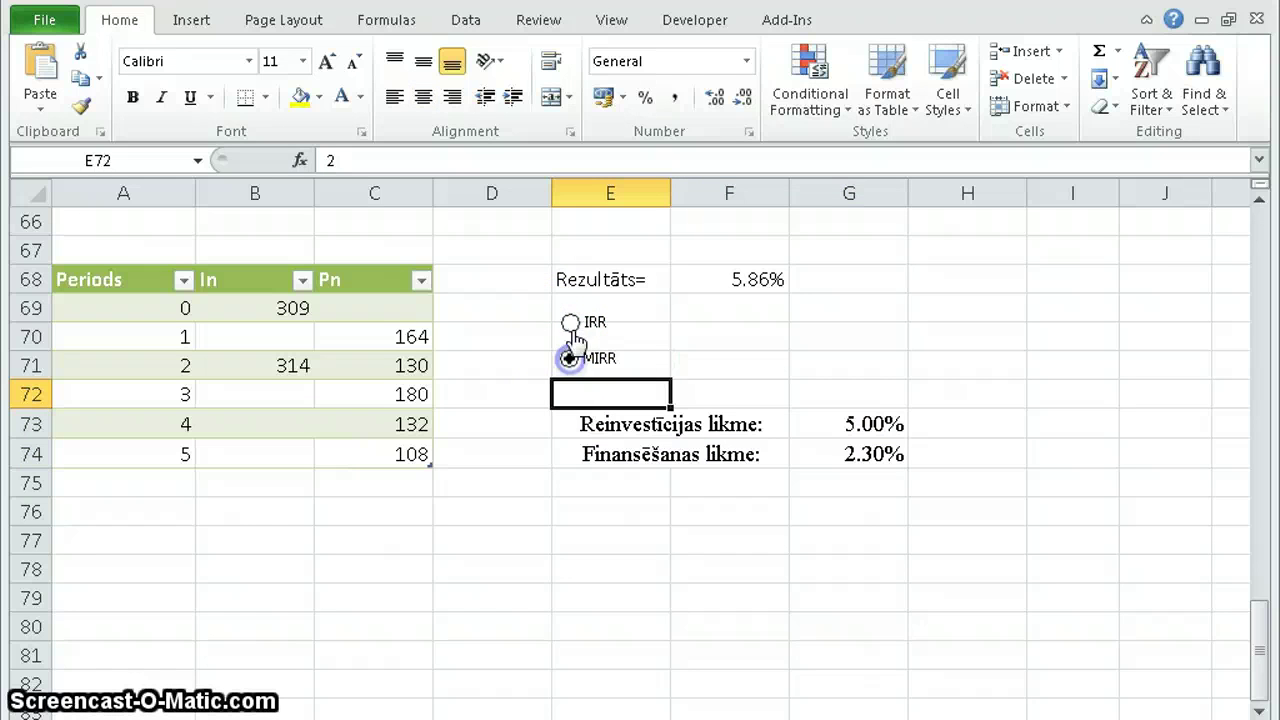
- Start a formula-based conditional formatting rule for the rate cells E73:G74 with the condition =$E$72=2
click(666, 454)
drag(583, 420, 851, 457)
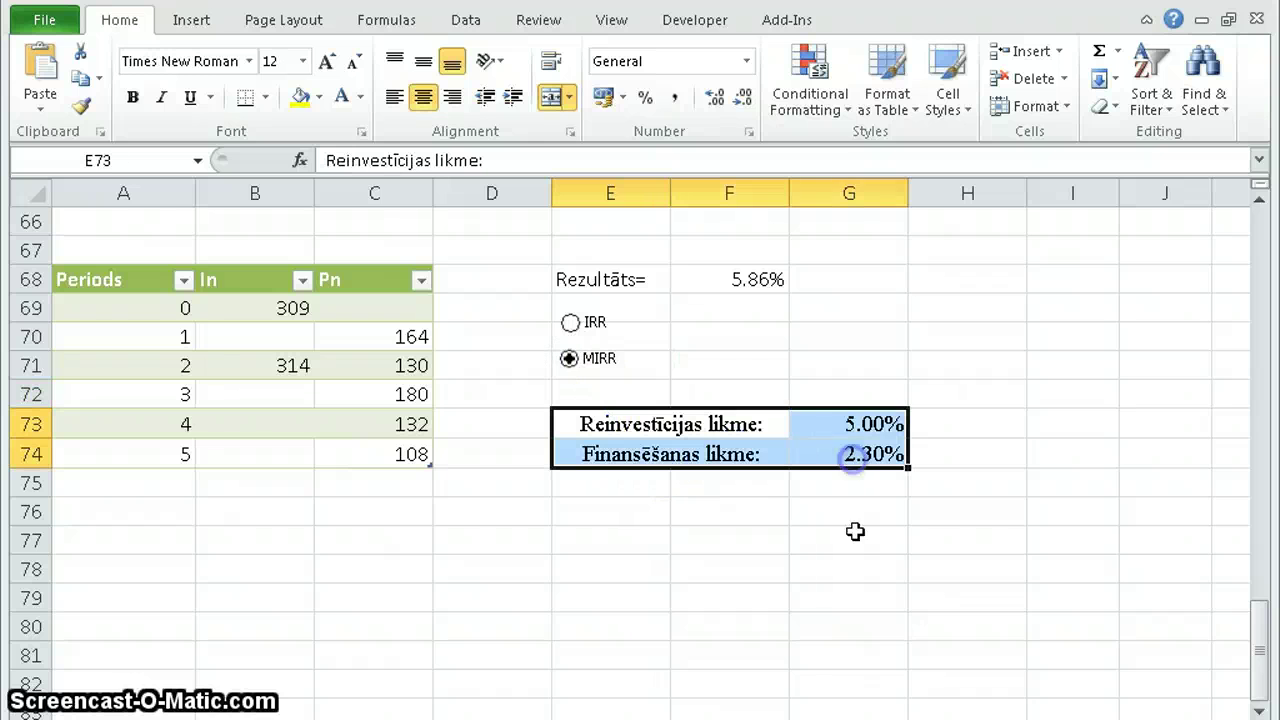
click(818, 110)
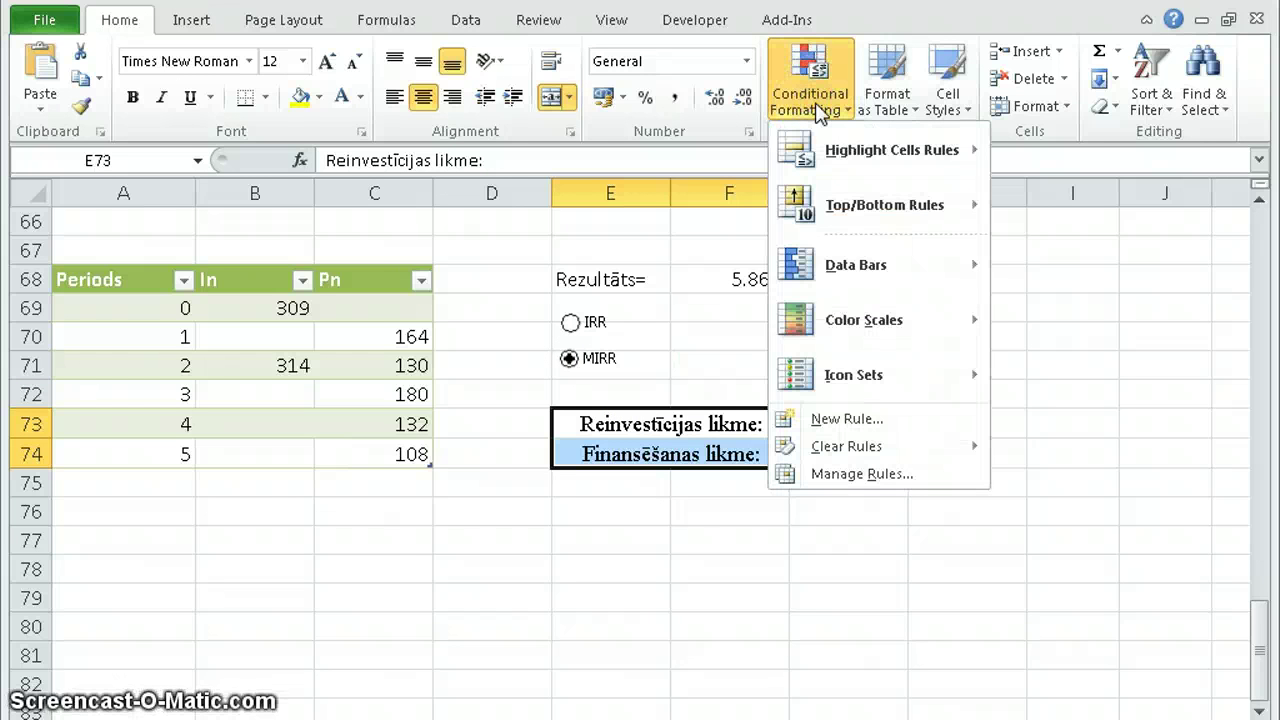
click(851, 426)
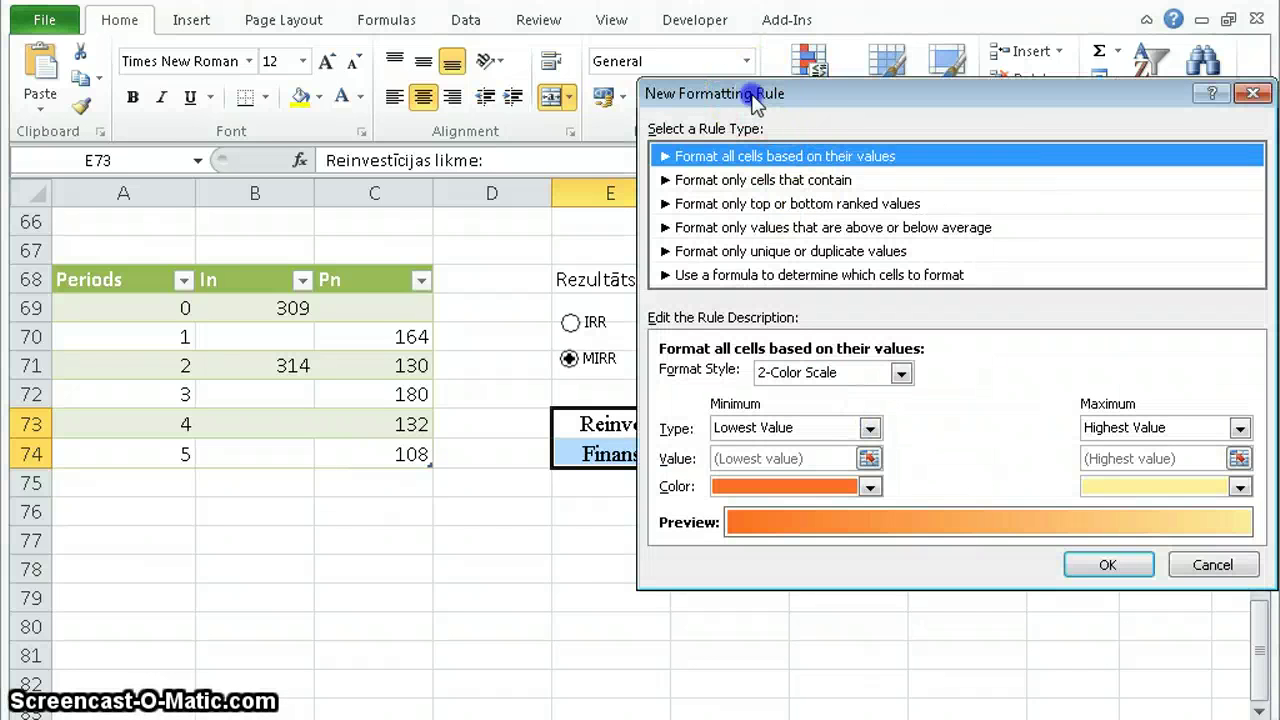
drag(757, 108, 699, 92)
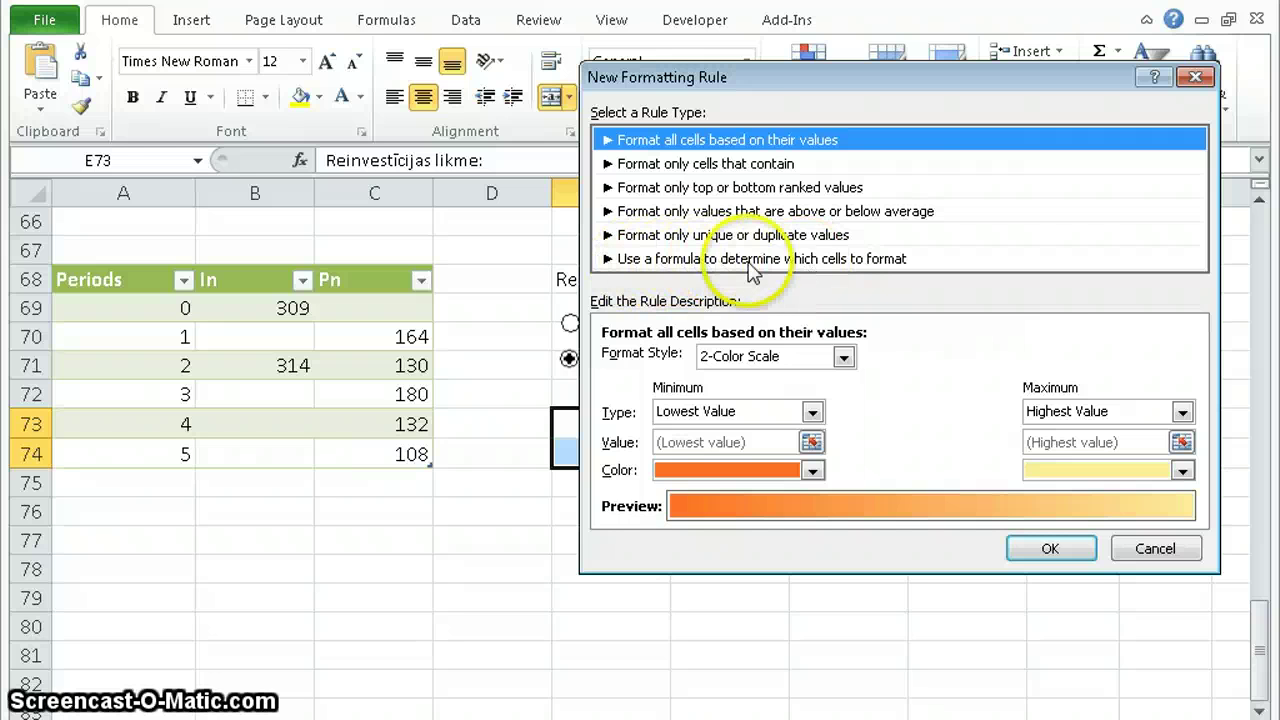
click(779, 264)
drag(732, 76, 200, 62)
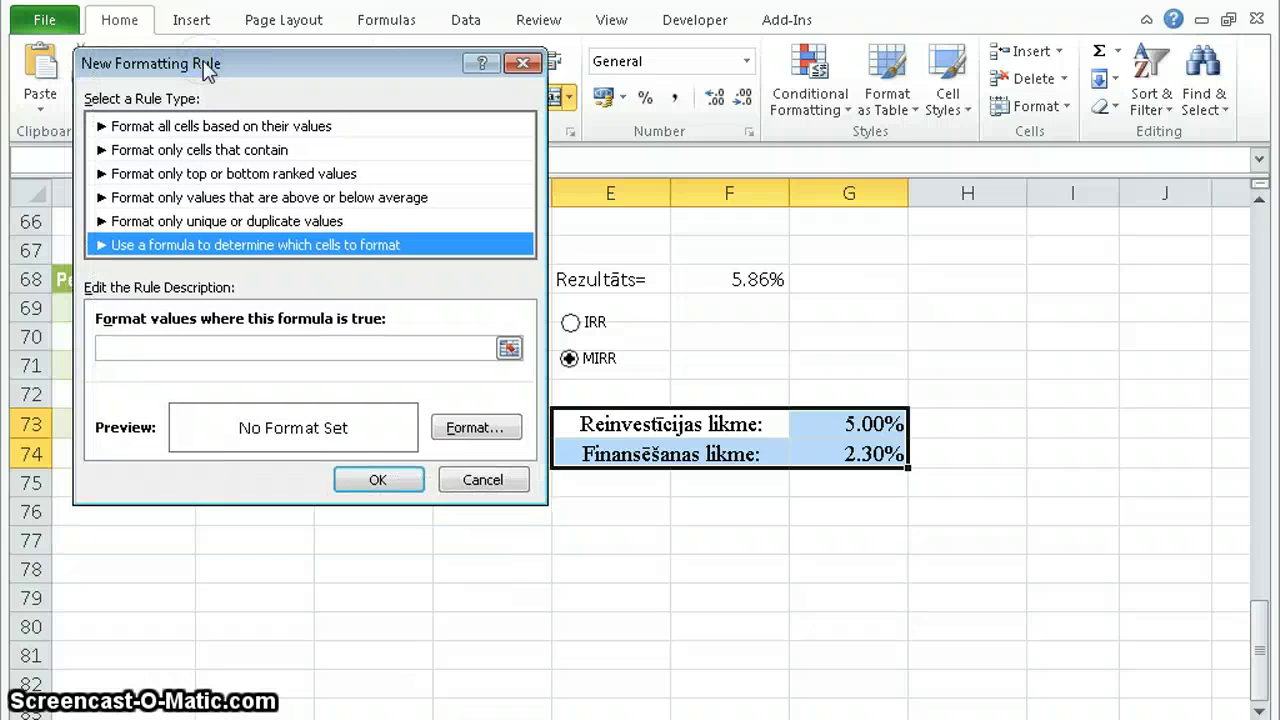
click(164, 342)
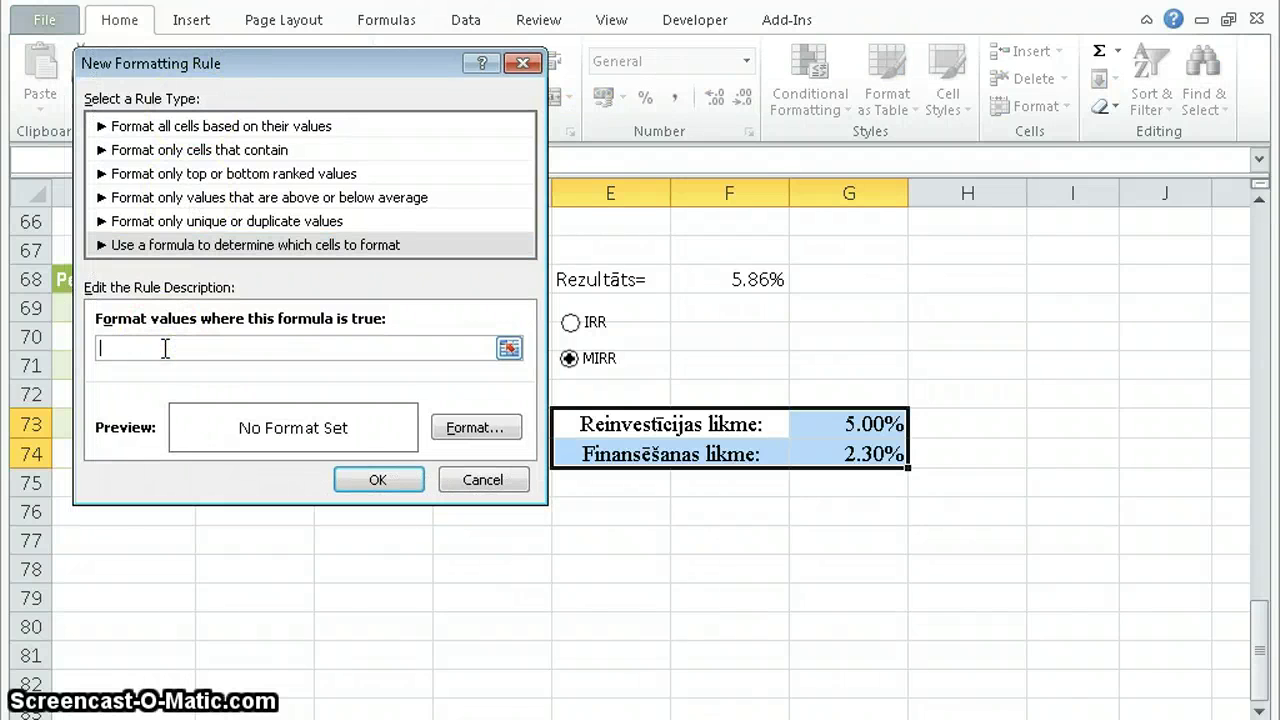
click(575, 395)
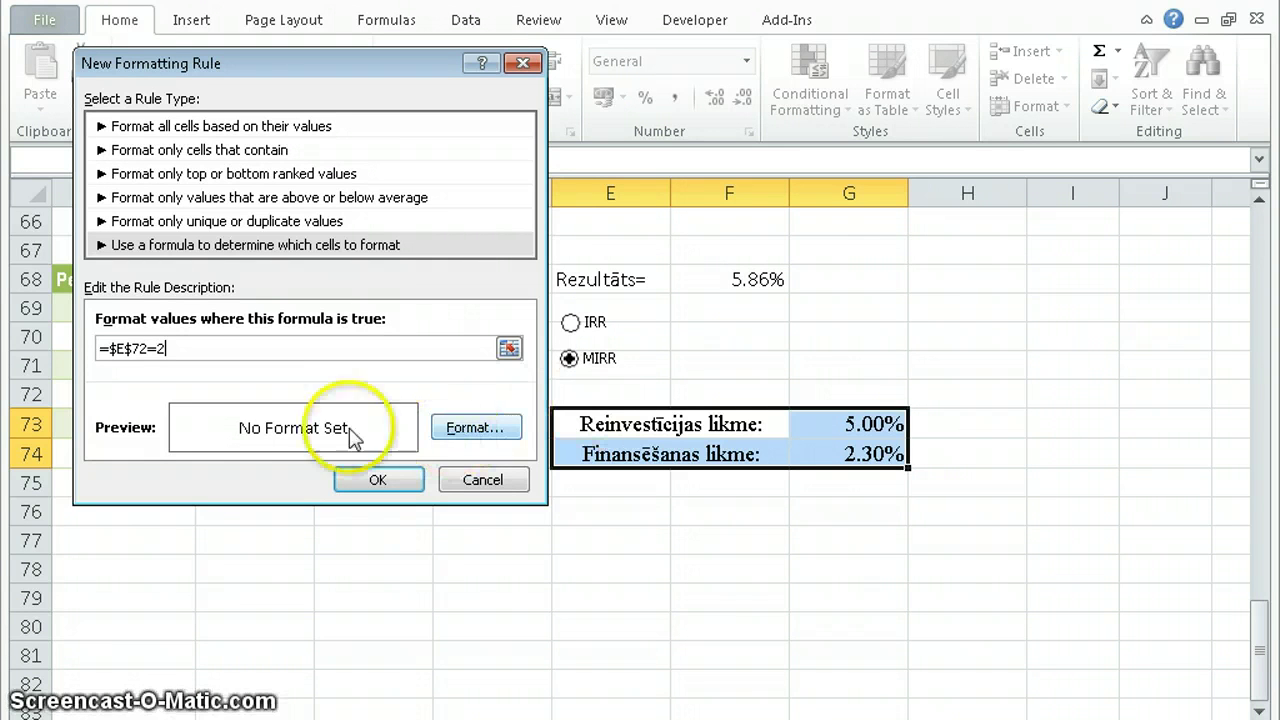
- Give the rule an automatic font colour and thin borders on all four sides, and apply it
click(460, 430)
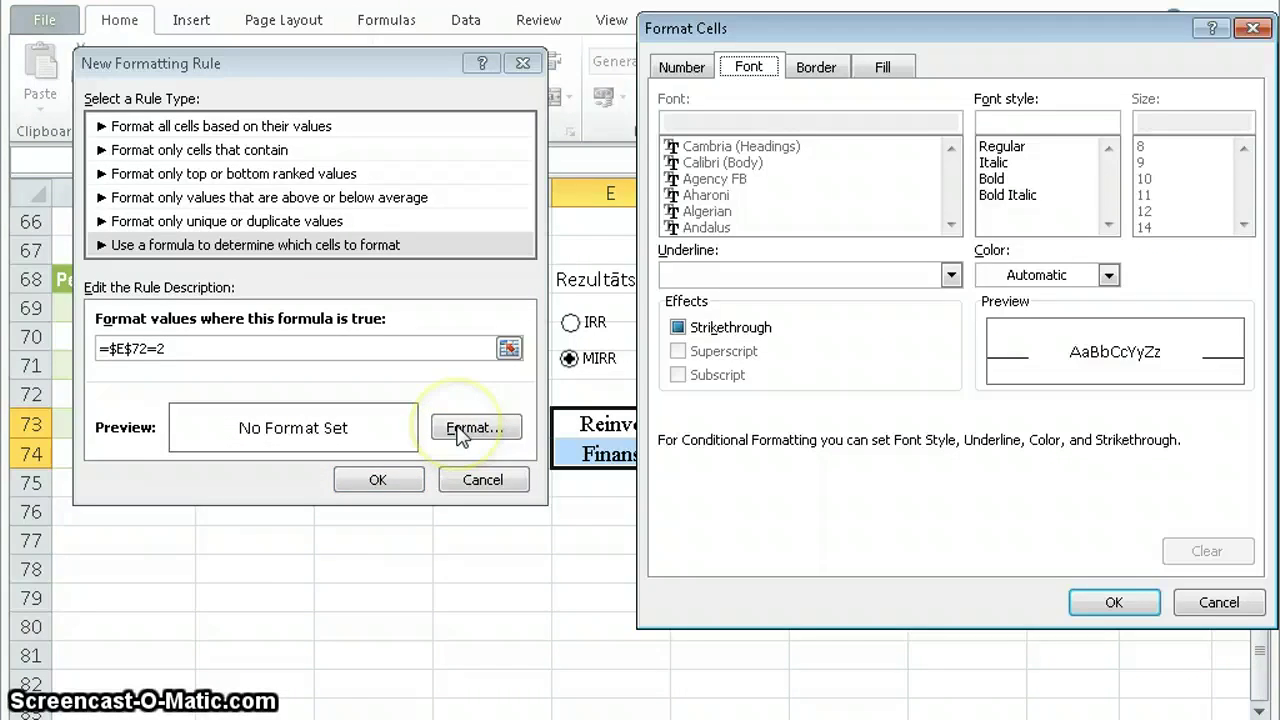
click(1108, 275)
click(1029, 303)
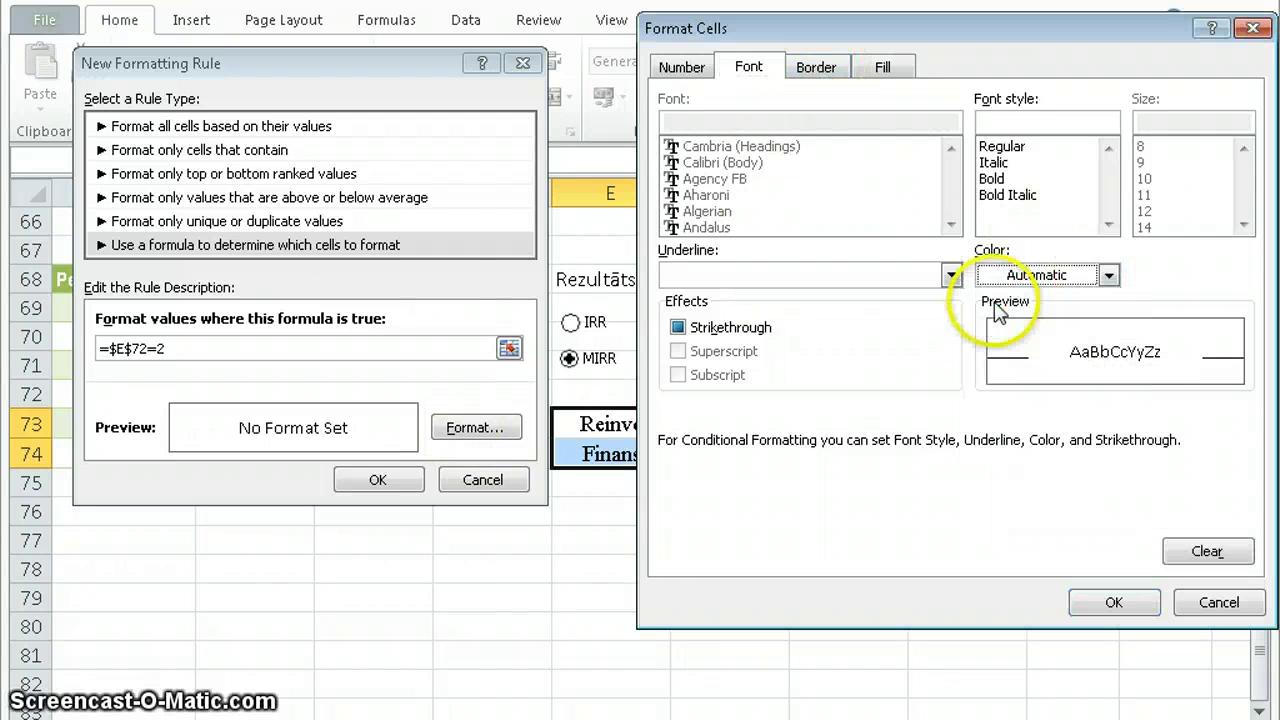
click(818, 70)
click(935, 232)
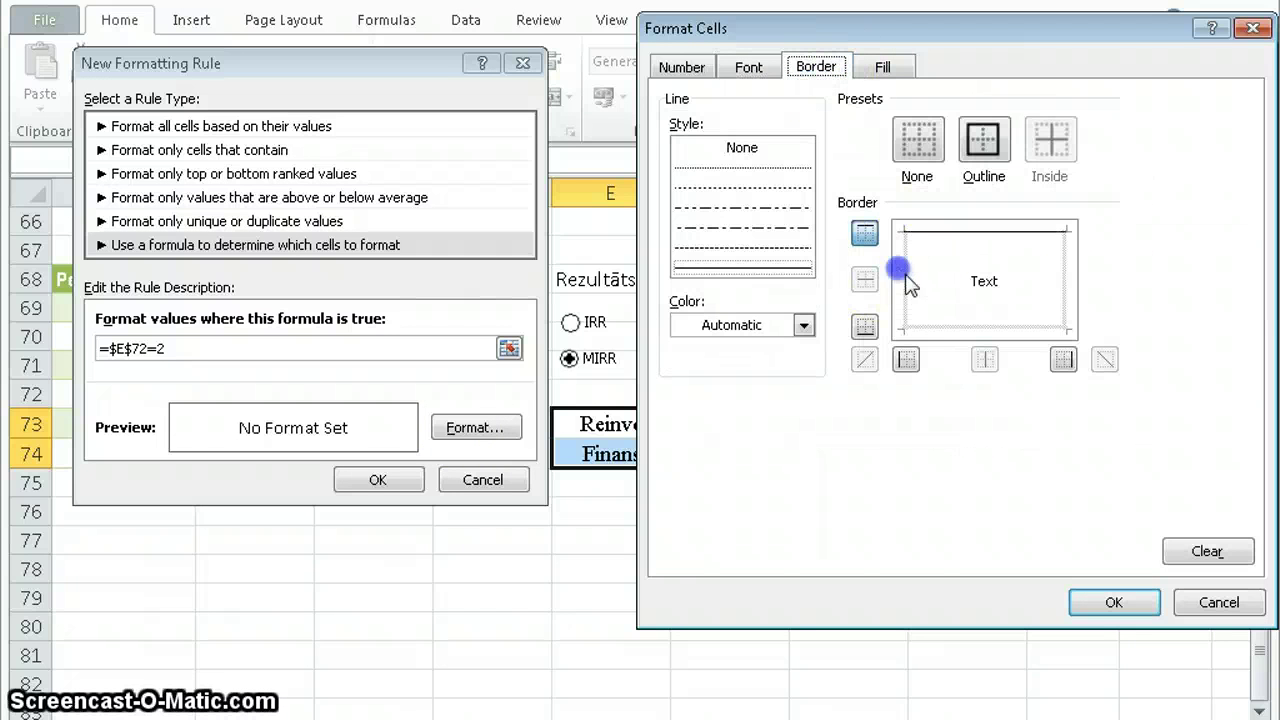
click(902, 271)
click(1014, 328)
click(1066, 286)
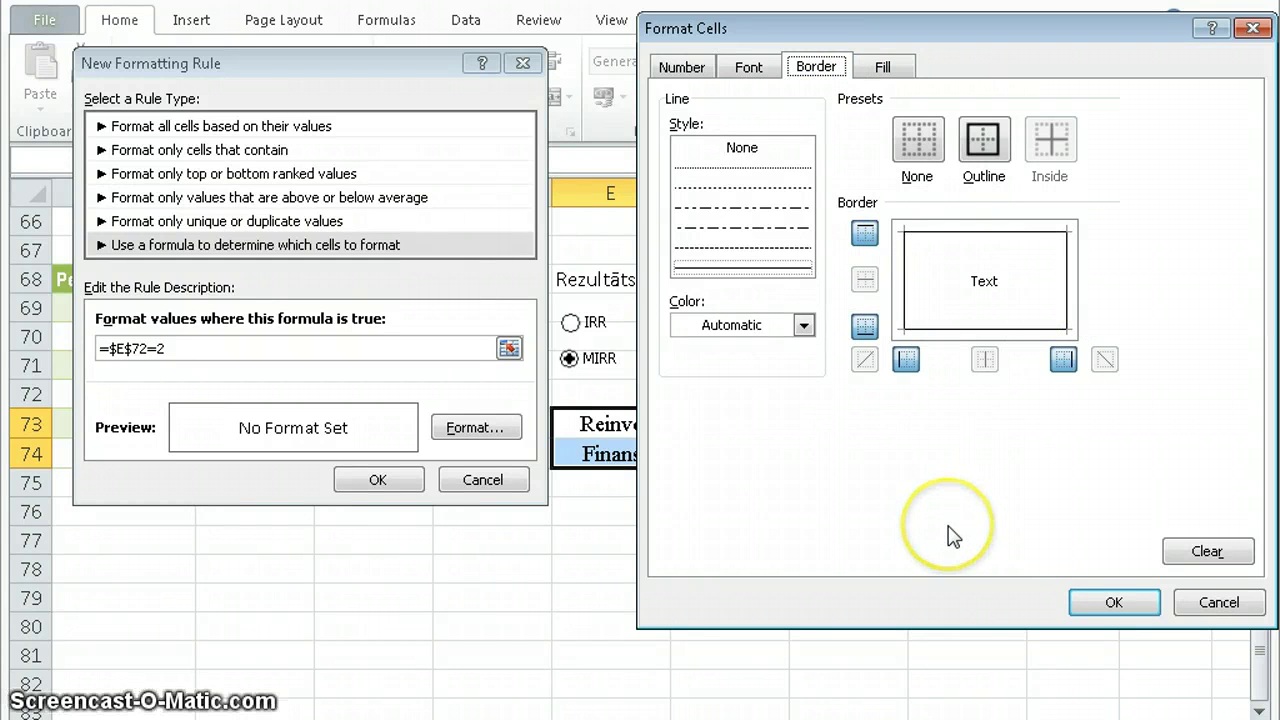
click(1113, 603)
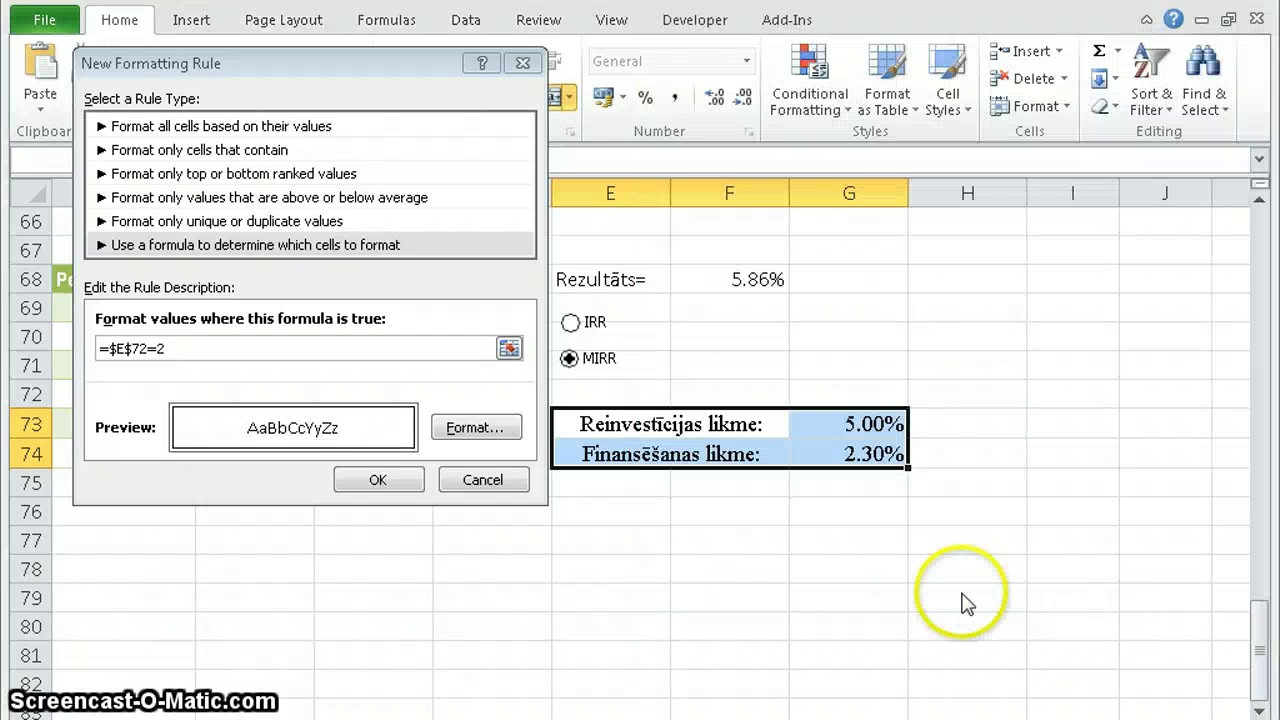
click(379, 482)
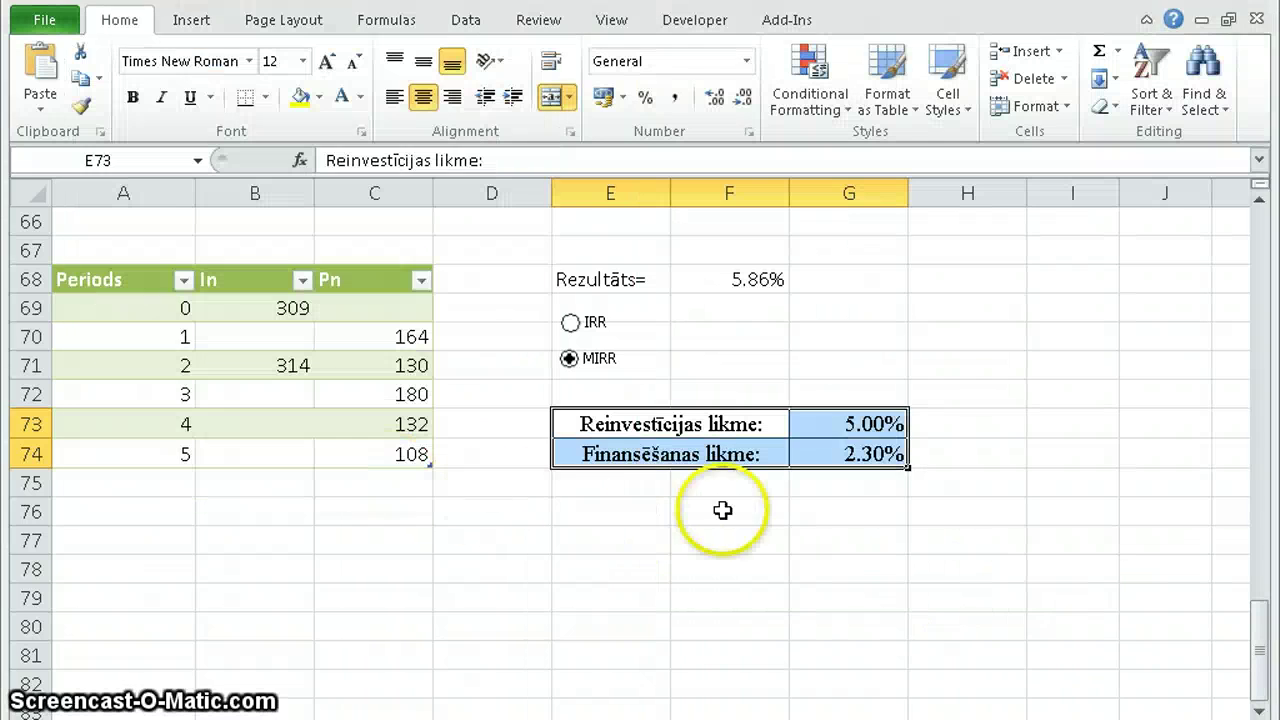
- Switch between the IRR and MIRR options to check the conditional borders on the rate cells, ending on IRR
click(722, 510)
click(572, 322)
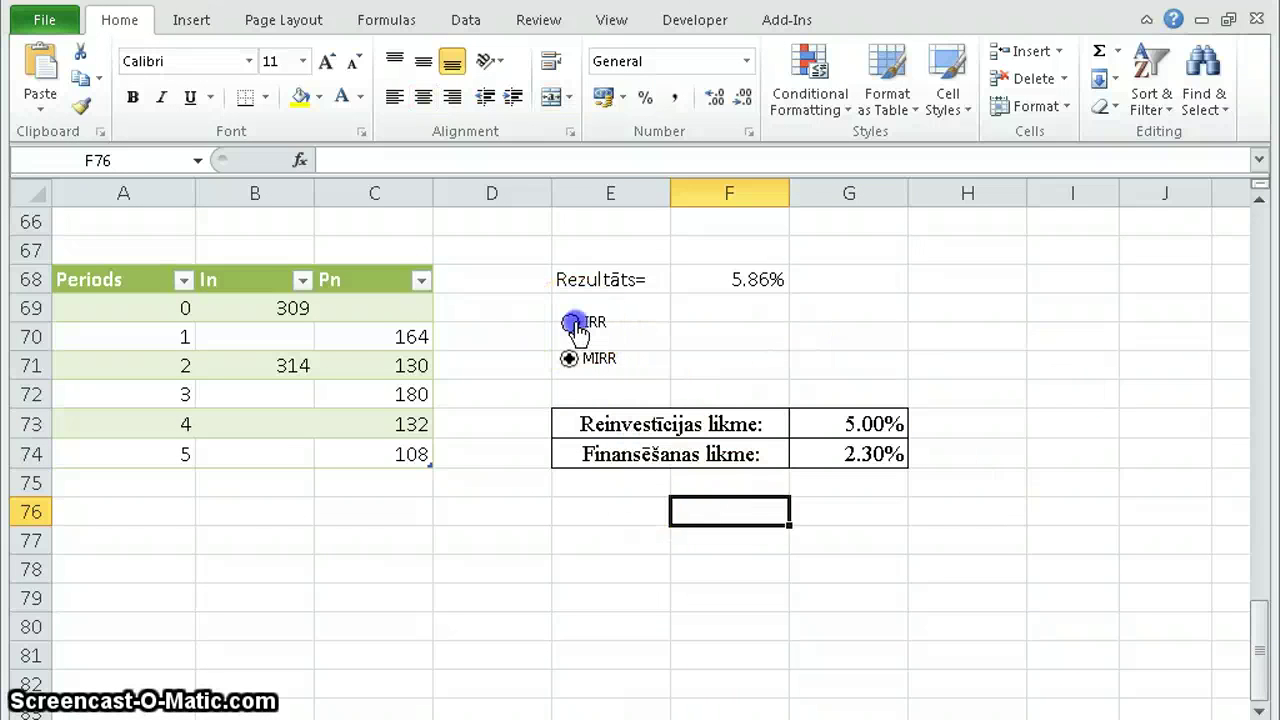
click(569, 359)
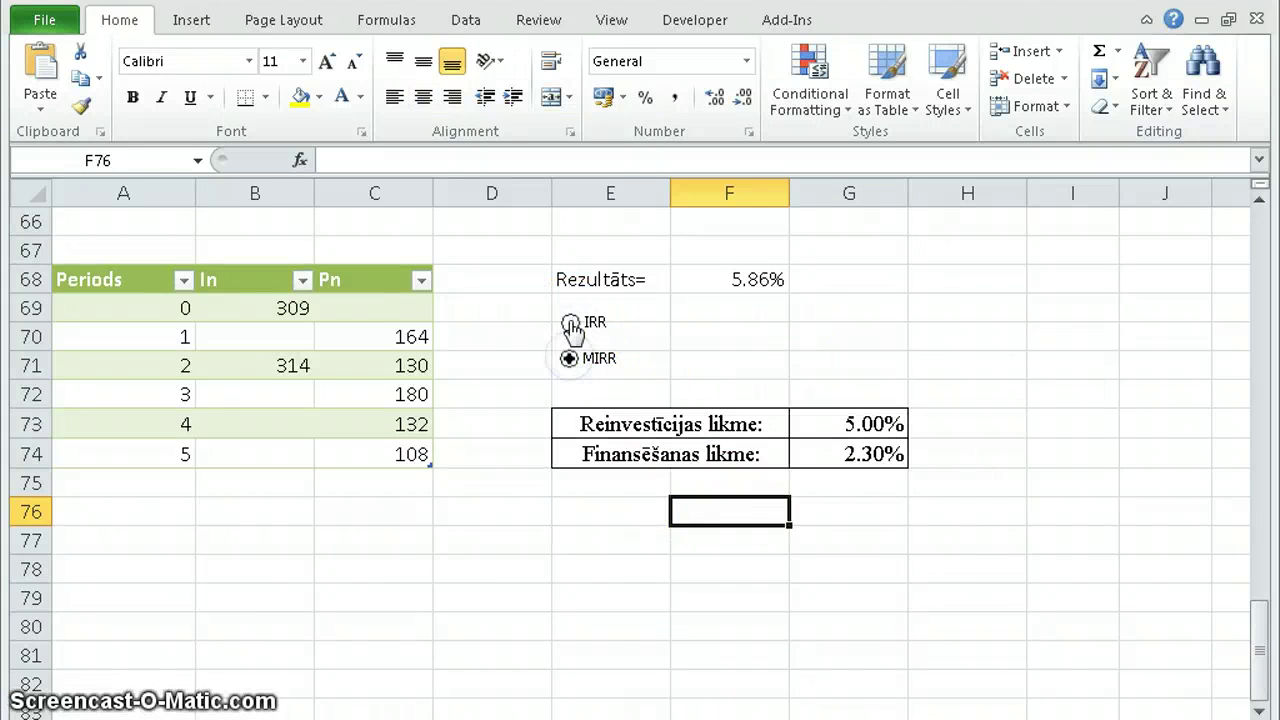
click(571, 323)
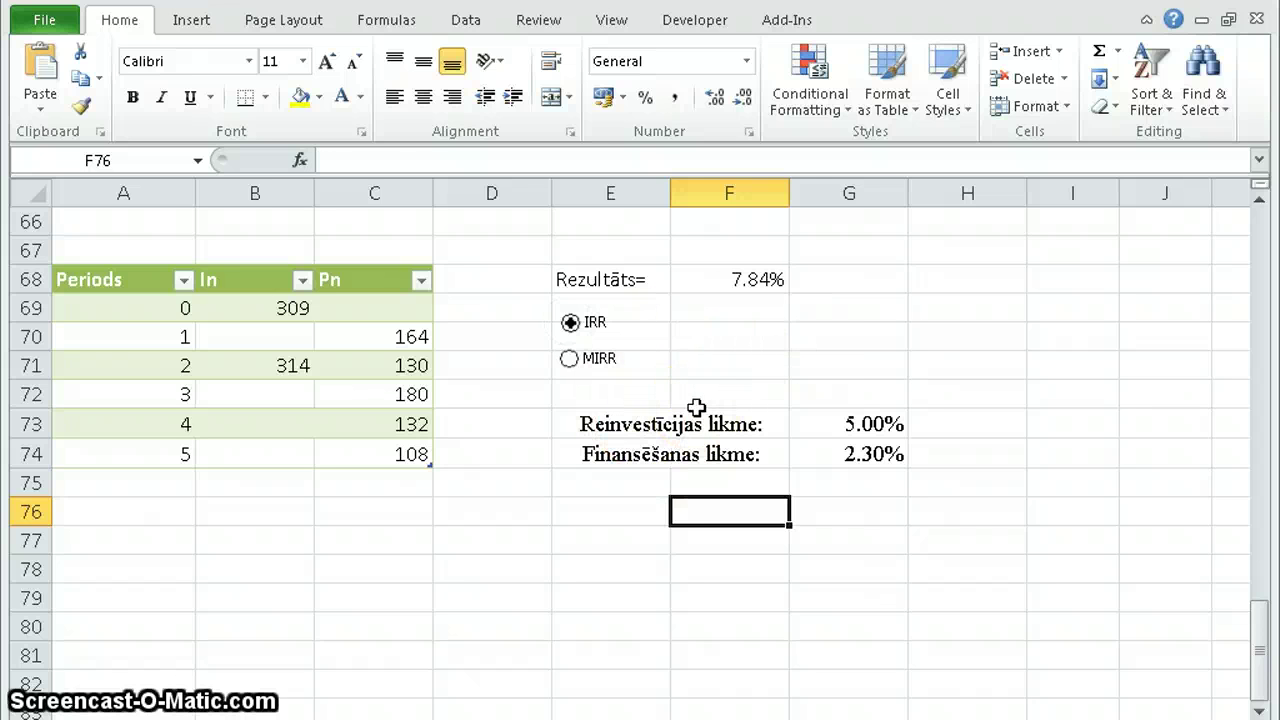
- Set the default font colour of the rate cells E73:G74 to white
drag(566, 423, 889, 454)
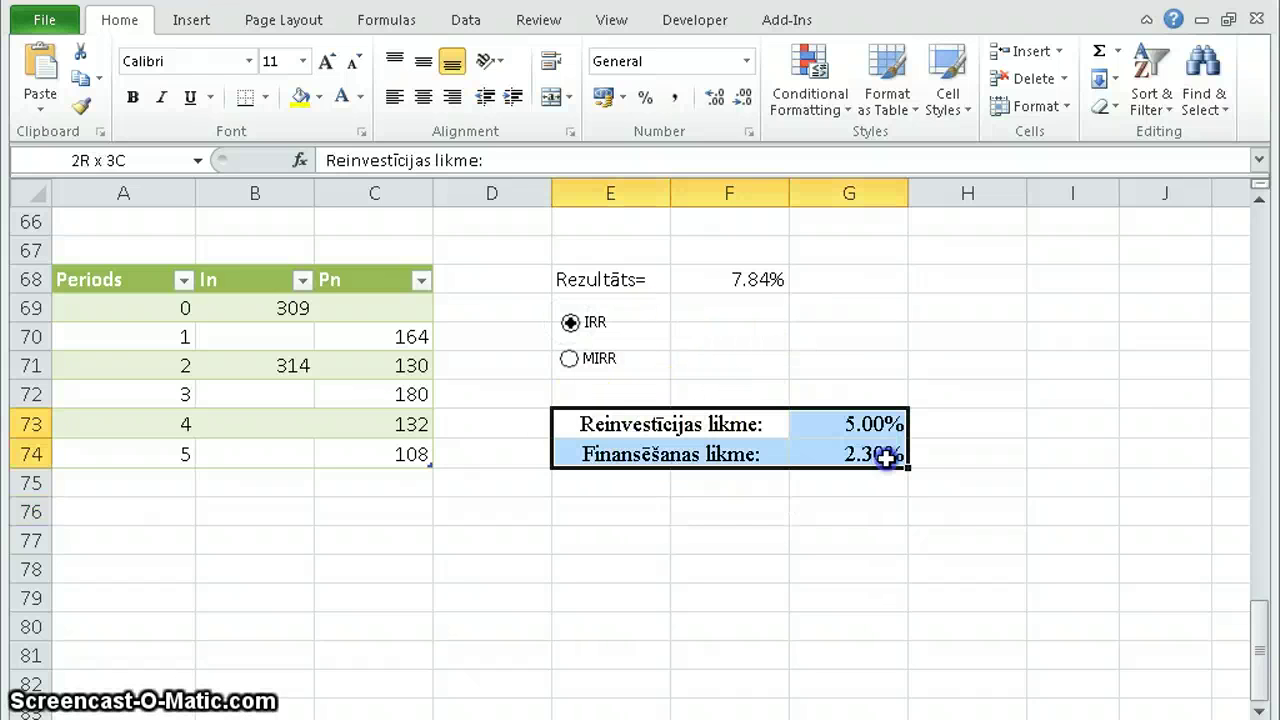
click(341, 96)
click(655, 511)
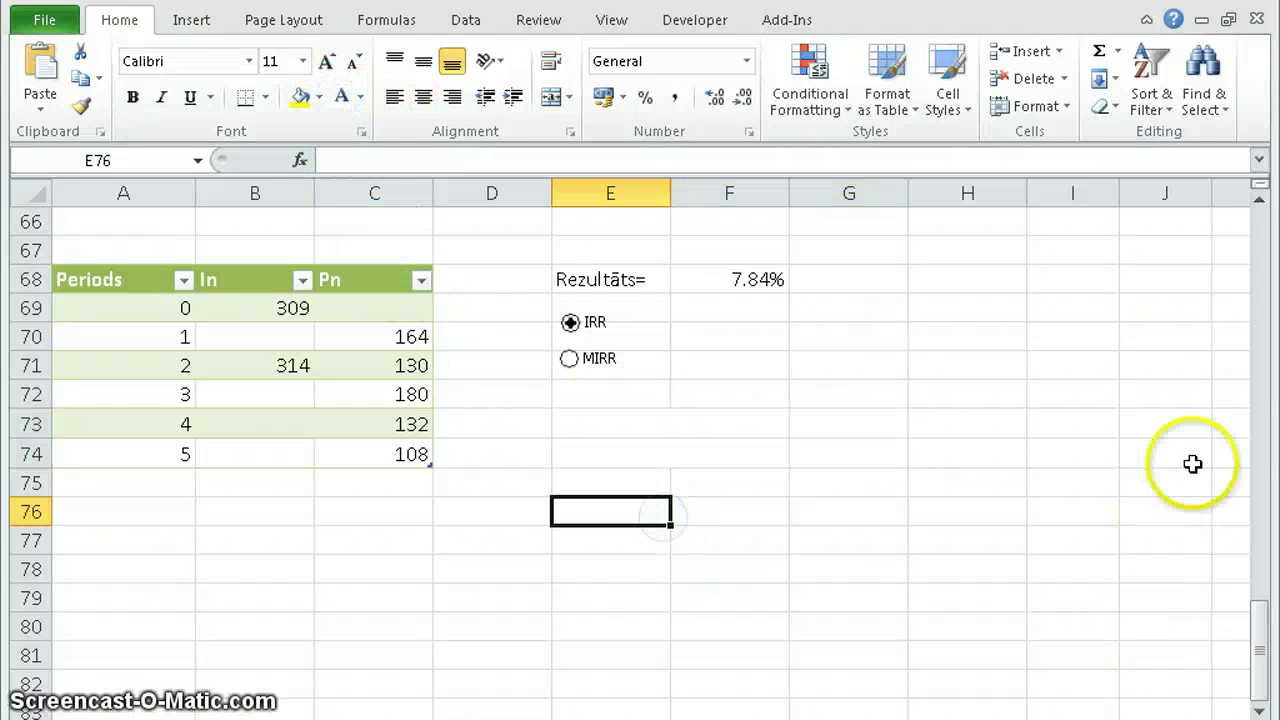
- Alternate between MIRR and IRR to check the result in F68 and the display of the rate rows
click(567, 362)
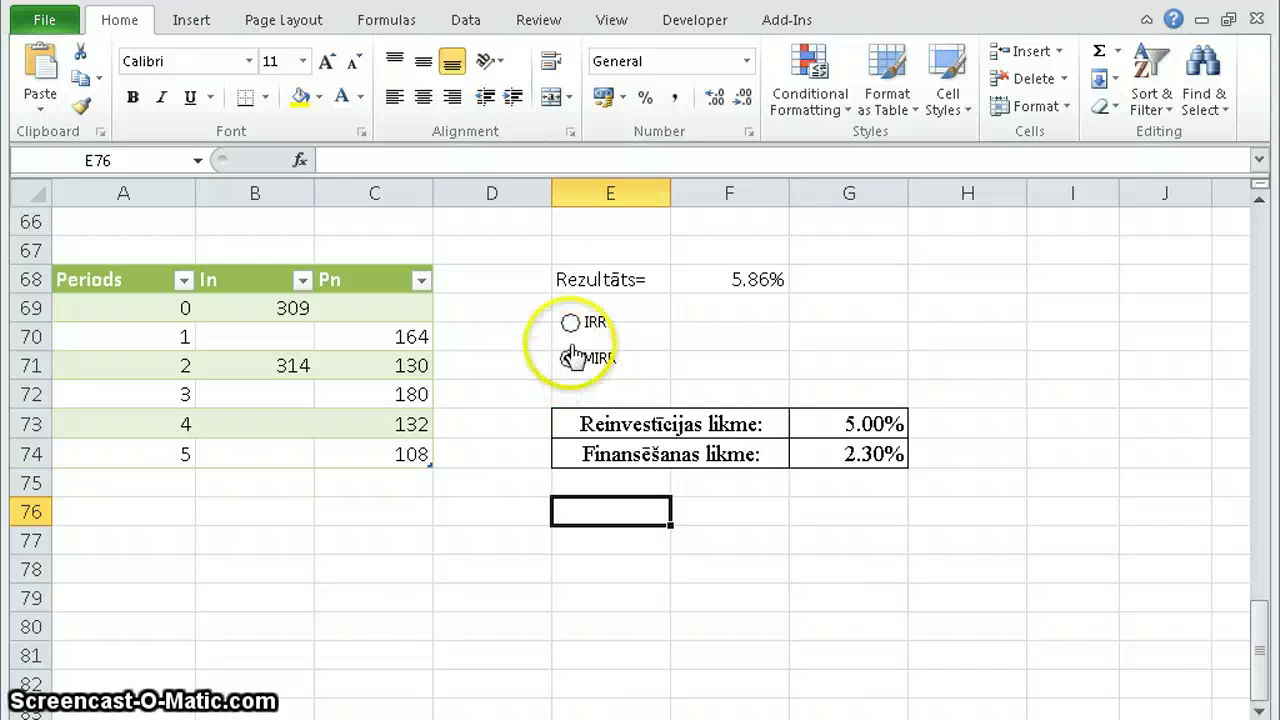
click(570, 324)
click(570, 360)
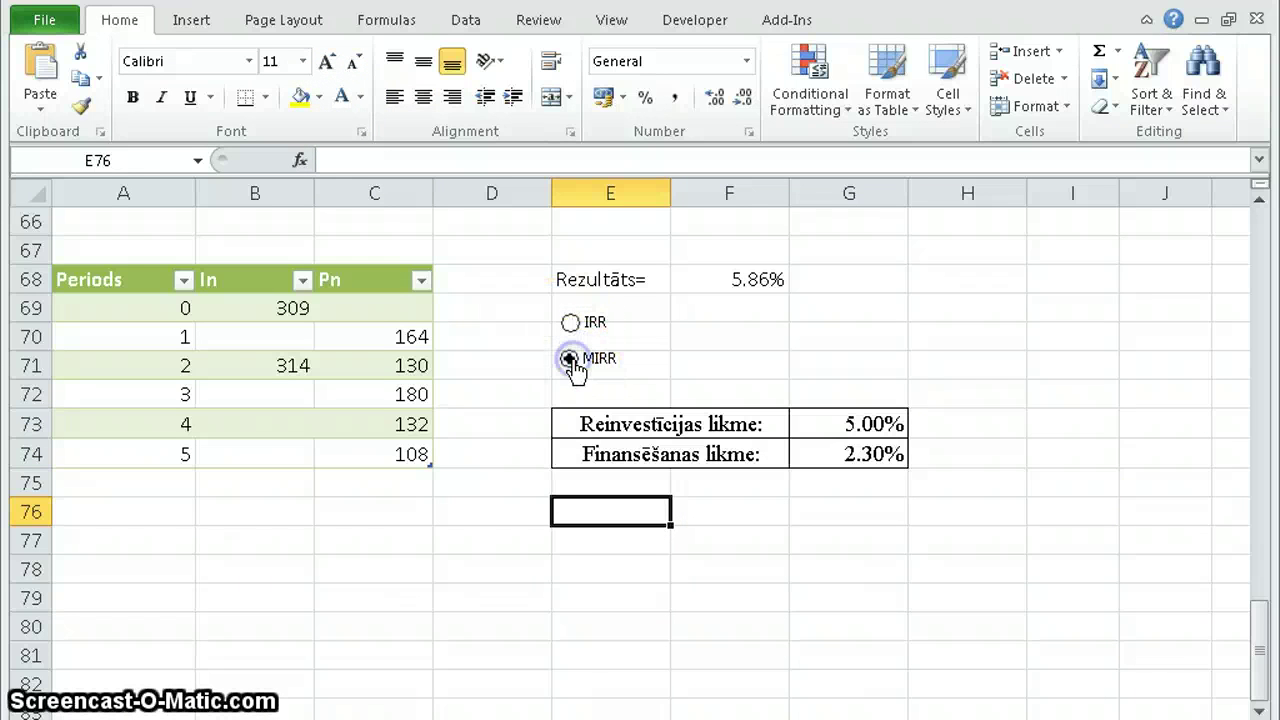
click(570, 323)
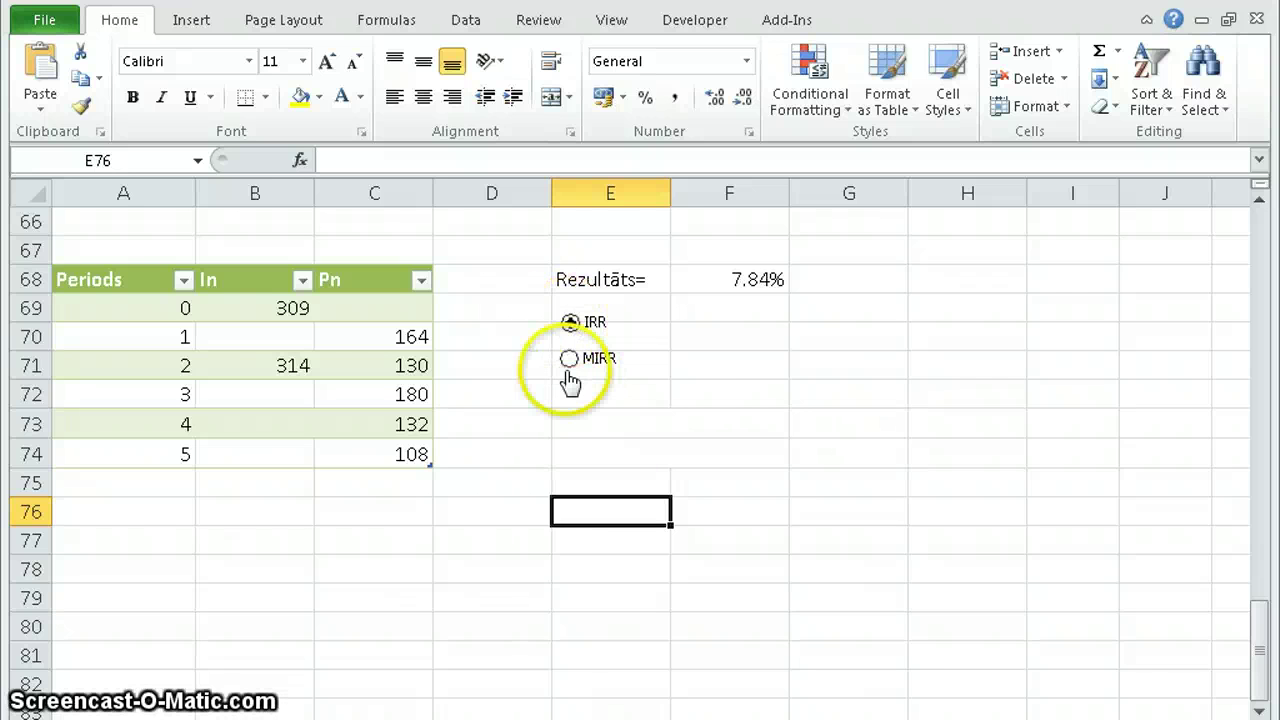
click(568, 360)
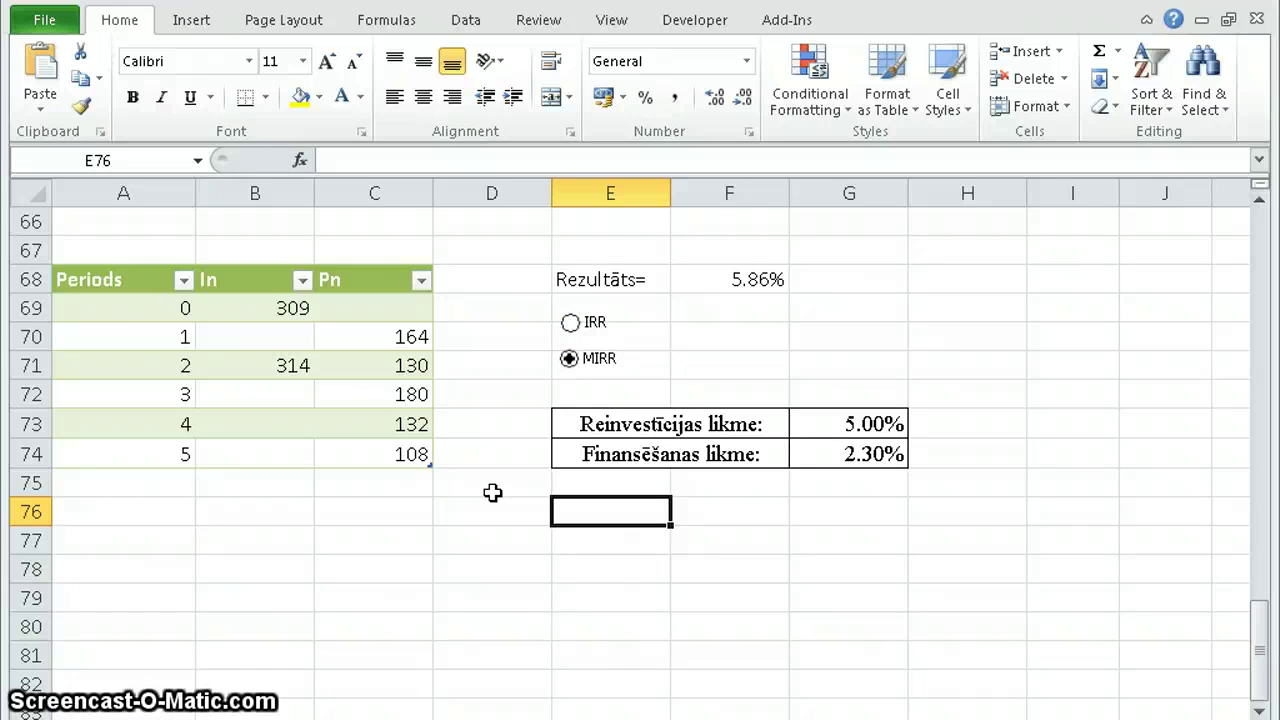
click(570, 322)
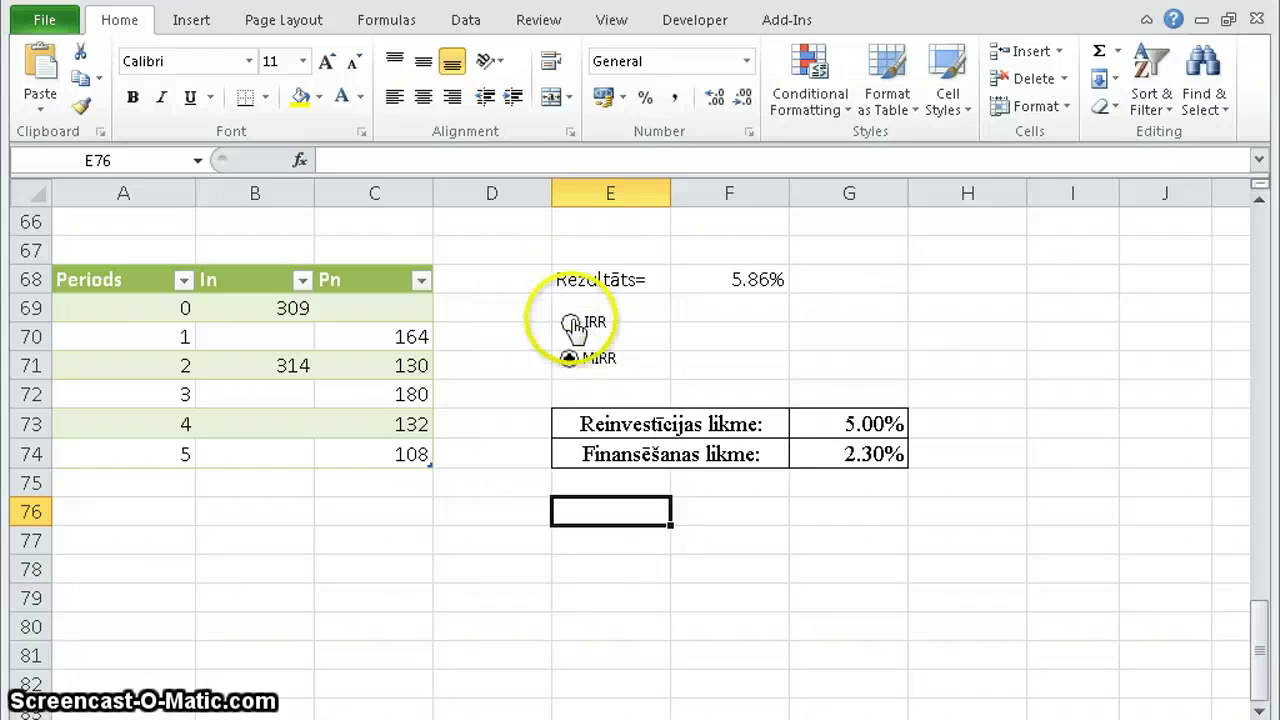